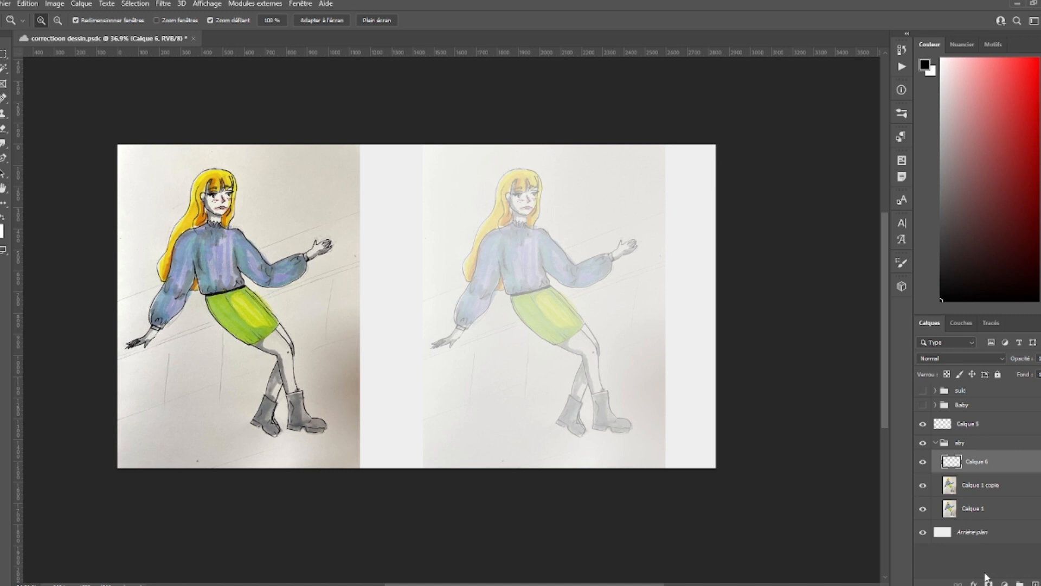
- Sketch a circle for the head and short lines for the neck over the faded copy of the drawing on Calque 6
left_click_drag(544, 255, 564, 260)
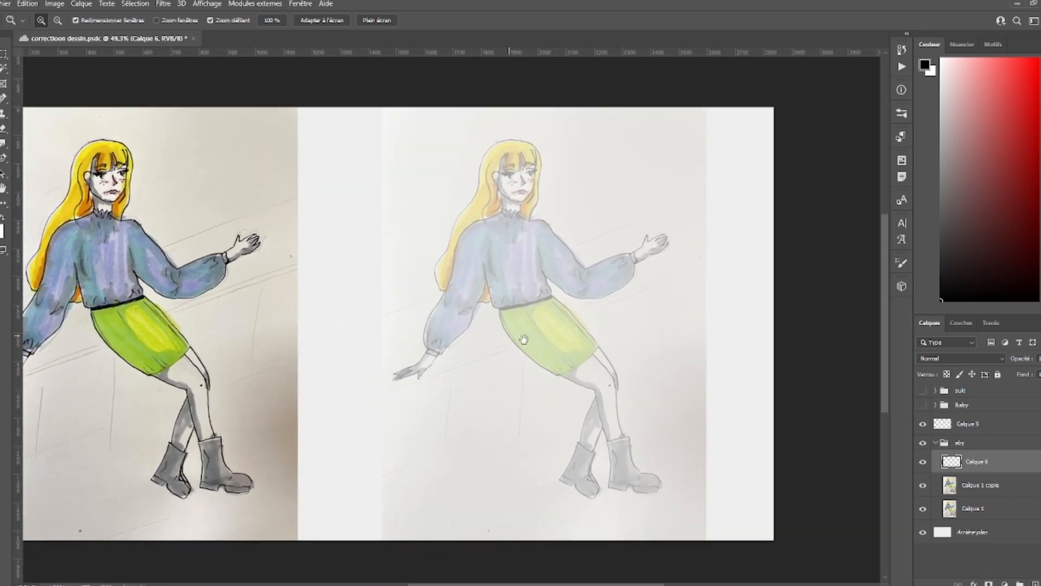
left_click_drag(501, 333, 613, 332)
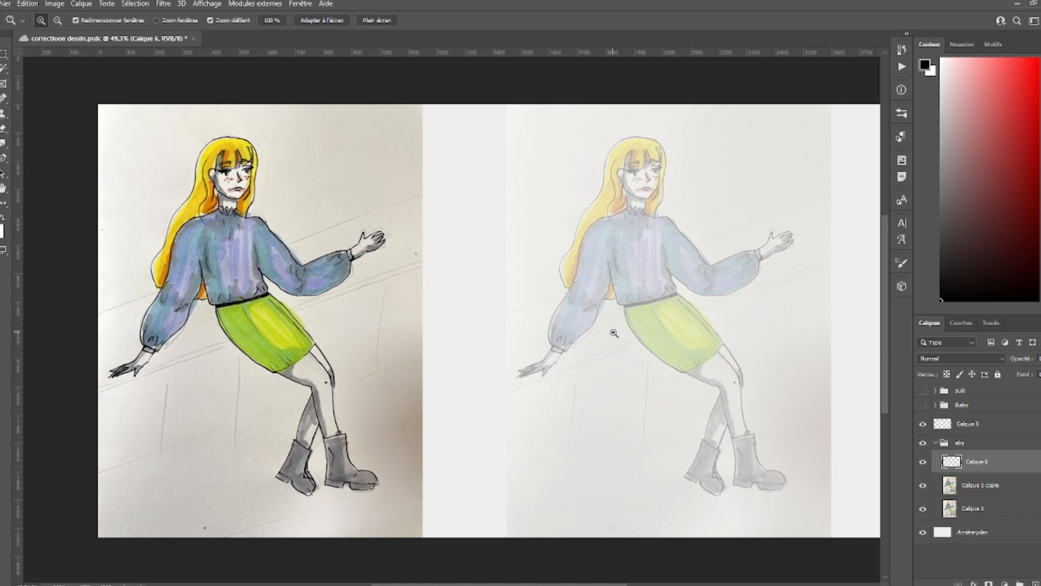
key("b")
left_click_drag(701, 289, 617, 328)
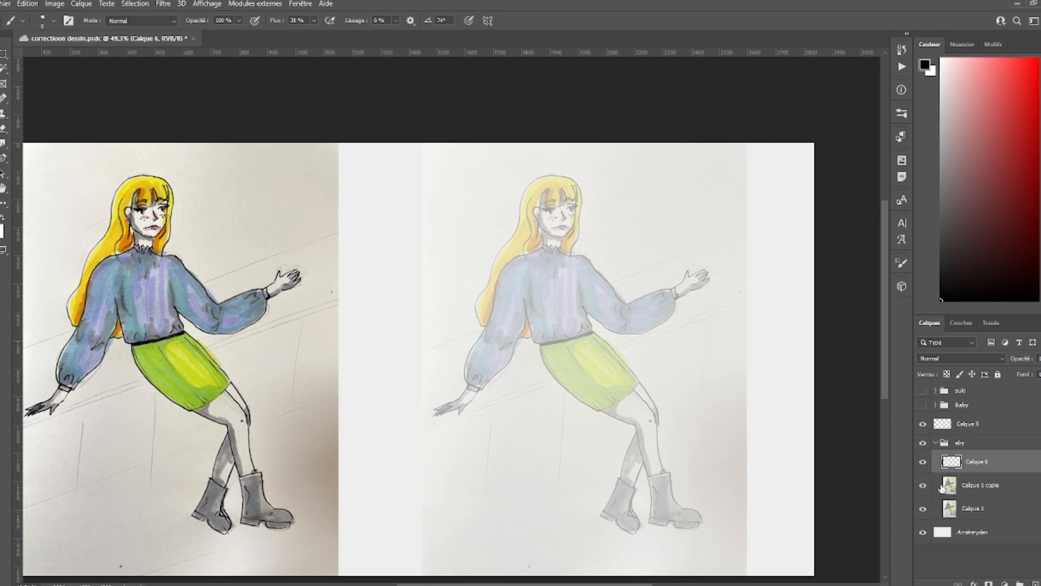
mouse_move(572, 177)
left_mouse_down()
mouse_move(542, 235)
mouse_move(529, 200)
mouse_move(571, 179)
left_mouse_up()
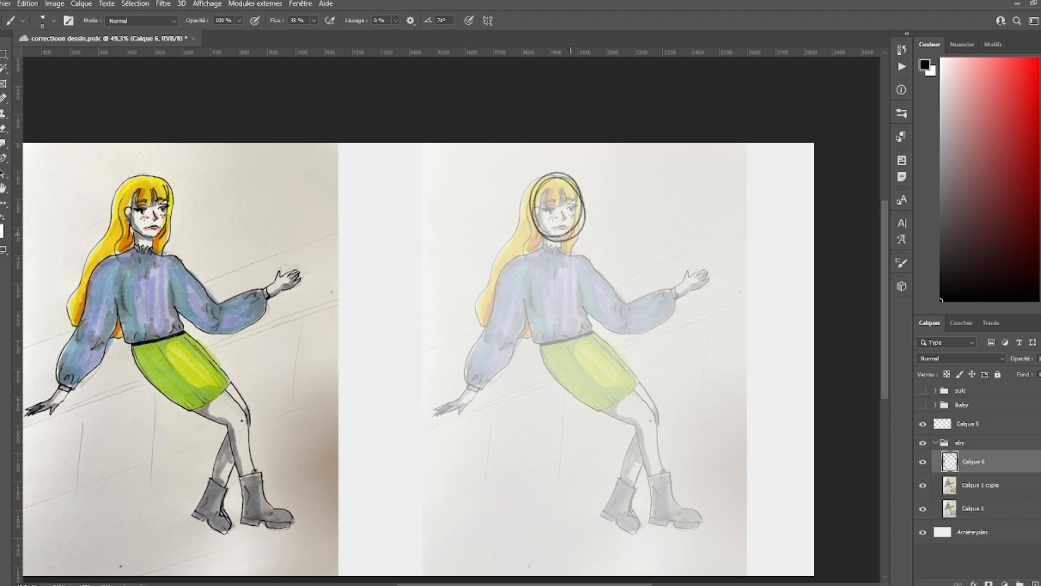
mouse_move(542, 235)
left_mouse_down()
mouse_move(541, 253)
mouse_move(565, 254)
left_mouse_up()
mouse_move(569, 240)
left_mouse_down()
mouse_move(568, 257)
mouse_move(537, 259)
mouse_move(560, 255)
left_mouse_up()
key("e")
key("b")
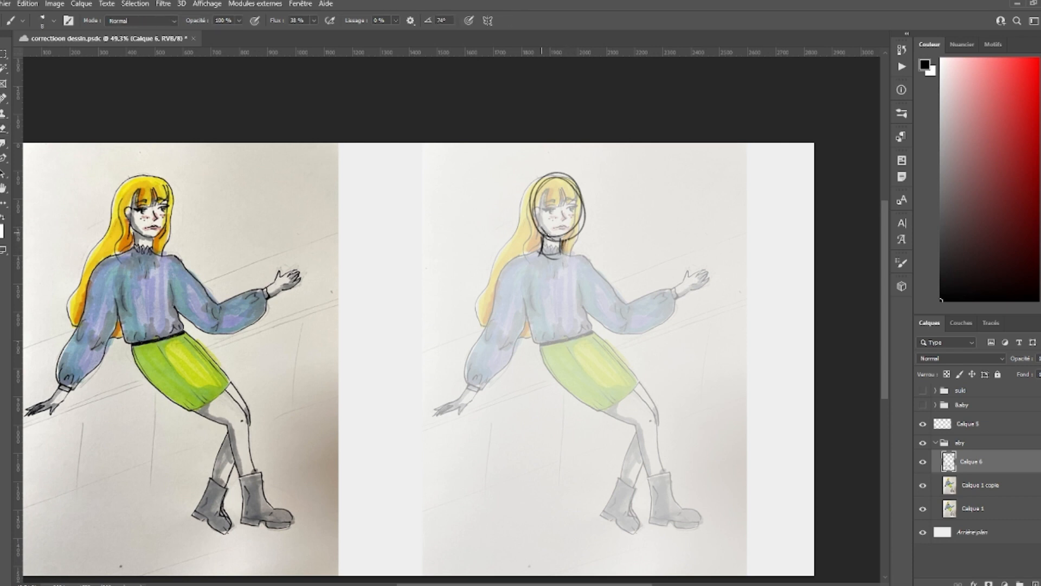
- With pressure-controlled opacity enabled, block in the shoulders, torso and centre line, plus guide lines across the shoulders and hips
left_click(254, 20)
left_click_drag(514, 264, 507, 276)
mouse_move(566, 253)
left_mouse_down()
mouse_move(591, 256)
mouse_move(594, 282)
left_mouse_up()
mouse_move(525, 263)
left_mouse_down()
mouse_move(516, 292)
mouse_move(537, 336)
left_mouse_up()
left_click_drag(588, 266, 587, 328)
left_click_drag(537, 336, 587, 326)
left_click_drag(560, 254, 563, 288)
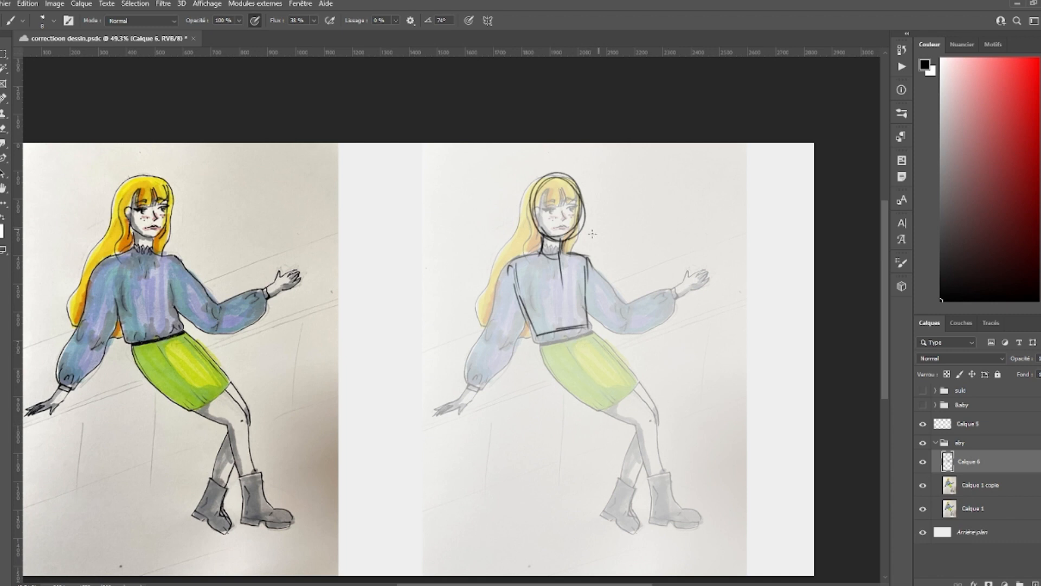
left_click_drag(499, 258, 598, 252)
left_click_drag(535, 361, 608, 332)
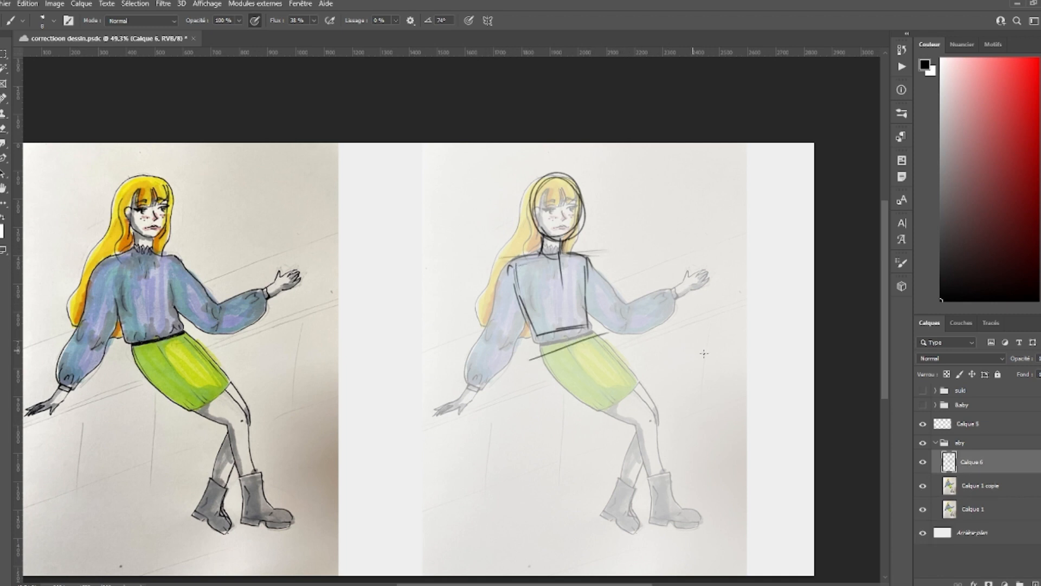
left_click_drag(619, 515, 687, 516)
left_click_drag(611, 509, 687, 515)
key("ctrl+z")
key("ctrl+z")
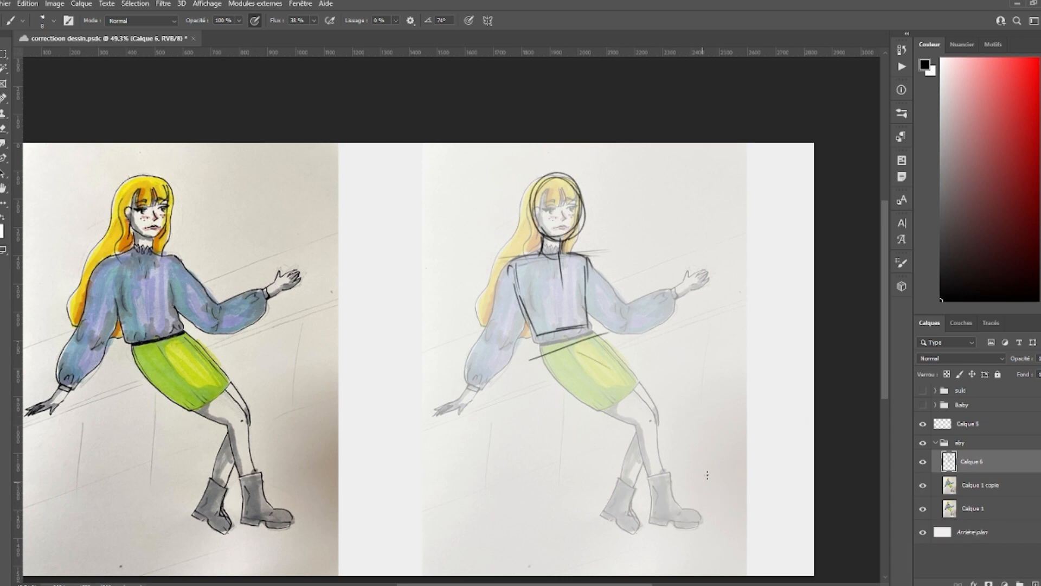
- Add ribcage and waist construction strokes inside the torso and reinforce its centre line
left_click_drag(525, 304, 557, 319)
mouse_move(540, 337)
left_mouse_down()
mouse_move(584, 331)
mouse_move(572, 320)
left_mouse_up()
mouse_move(587, 282)
left_mouse_down()
mouse_move(599, 325)
mouse_move(581, 310)
left_mouse_up()
left_click_drag(534, 273, 568, 299)
key("ctrl+z")
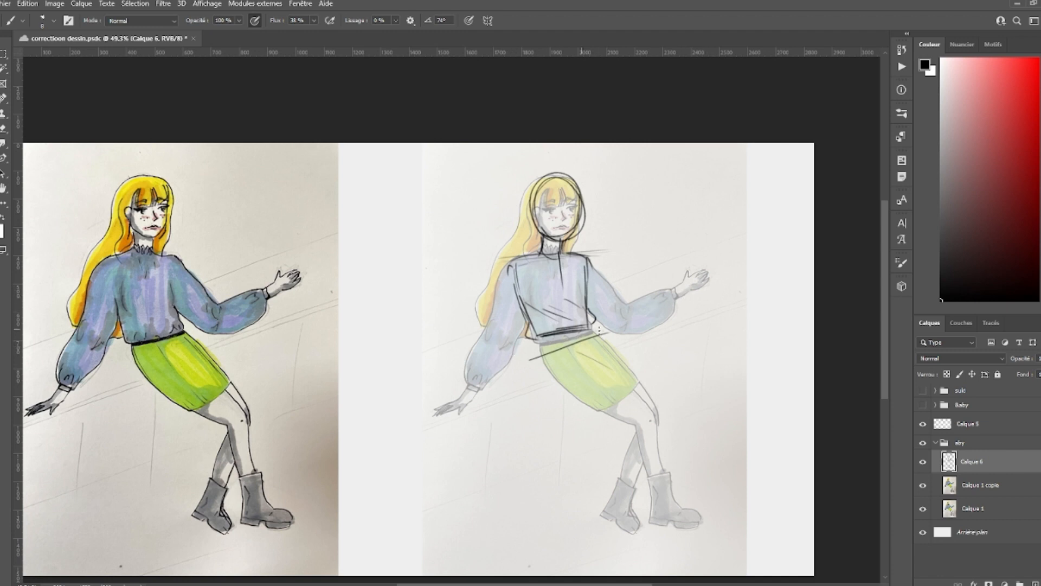
left_click_drag(561, 257, 567, 321)
left_click_drag(559, 271, 576, 325)
- Sketch the hips, both thighs with rounded knees, and the front lower leg
mouse_move(567, 302)
left_mouse_down()
mouse_move(583, 326)
mouse_move(534, 376)
mouse_move(549, 391)
mouse_move(577, 379)
left_mouse_up()
left_click_drag(542, 384, 589, 389)
mouse_move(591, 330)
left_mouse_down()
mouse_move(608, 374)
mouse_move(558, 386)
left_mouse_up()
mouse_move(608, 357)
left_mouse_down()
mouse_move(537, 380)
mouse_move(543, 397)
left_mouse_up()
mouse_move(578, 350)
left_mouse_down()
mouse_move(583, 393)
mouse_move(608, 383)
mouse_move(602, 340)
mouse_move(595, 384)
mouse_move(618, 426)
mouse_move(601, 384)
mouse_move(591, 416)
mouse_move(540, 393)
mouse_move(632, 400)
mouse_move(643, 421)
mouse_move(621, 432)
left_mouse_up()
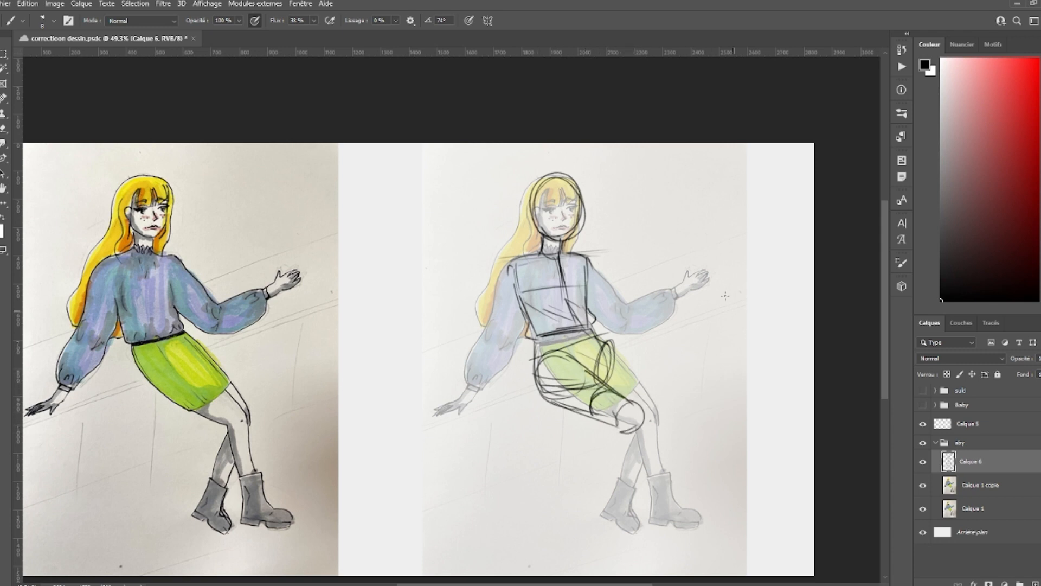
mouse_move(596, 336)
left_mouse_down()
mouse_move(672, 402)
mouse_move(650, 413)
mouse_move(673, 395)
mouse_move(651, 413)
mouse_move(643, 402)
mouse_move(634, 507)
left_mouse_up()
left_click_drag(648, 408, 646, 494)
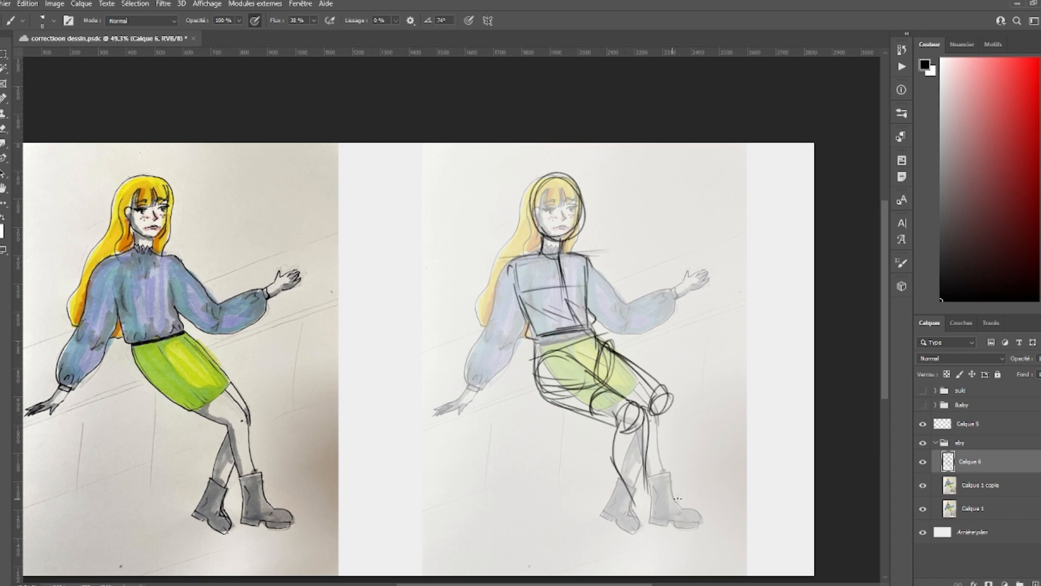
- Circle both hands of the faded figure and strengthen the front lower leg's outline
mouse_move(486, 418)
left_mouse_down()
mouse_move(429, 395)
mouse_move(480, 388)
left_mouse_up()
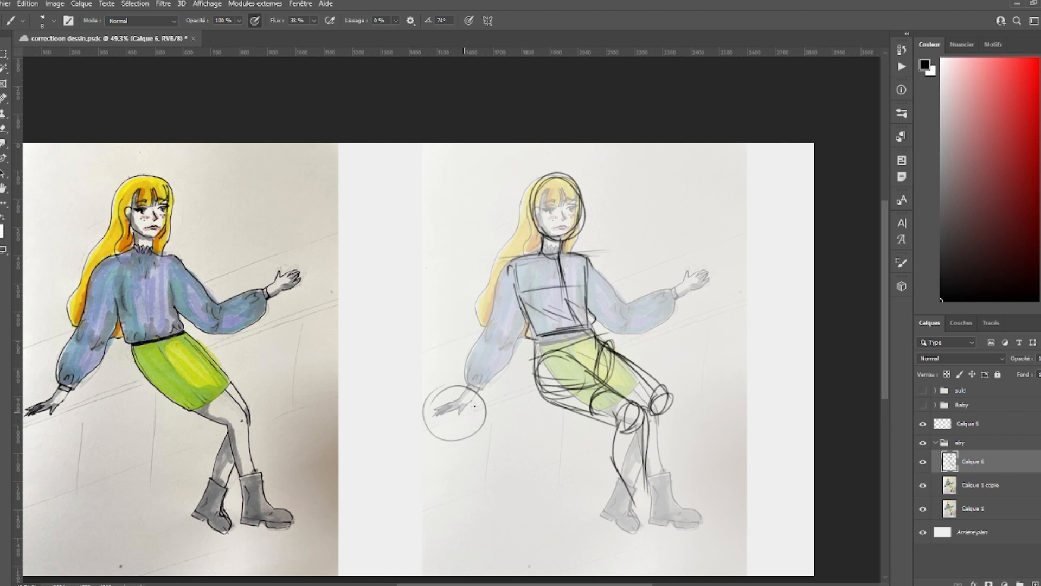
left_click_drag(696, 255, 700, 258)
left_click_drag(623, 487, 631, 513)
mouse_move(650, 471)
left_mouse_down()
mouse_move(652, 513)
mouse_move(645, 479)
left_mouse_up()
left_click_drag(427, 418, 460, 409)
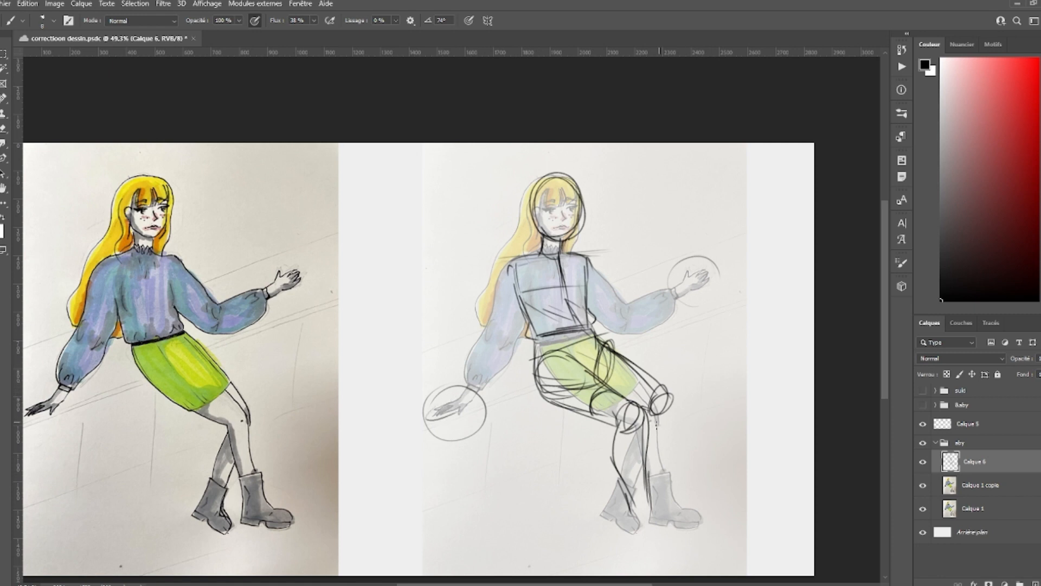
- Draw the front foot, rework it into a lower pointed shape, and add the back lower leg with its foot
mouse_move(624, 493)
left_mouse_down()
mouse_move(632, 527)
mouse_move(662, 533)
mouse_move(661, 525)
mouse_move(667, 544)
mouse_move(687, 546)
left_mouse_up()
left_click_drag(655, 521, 687, 545)
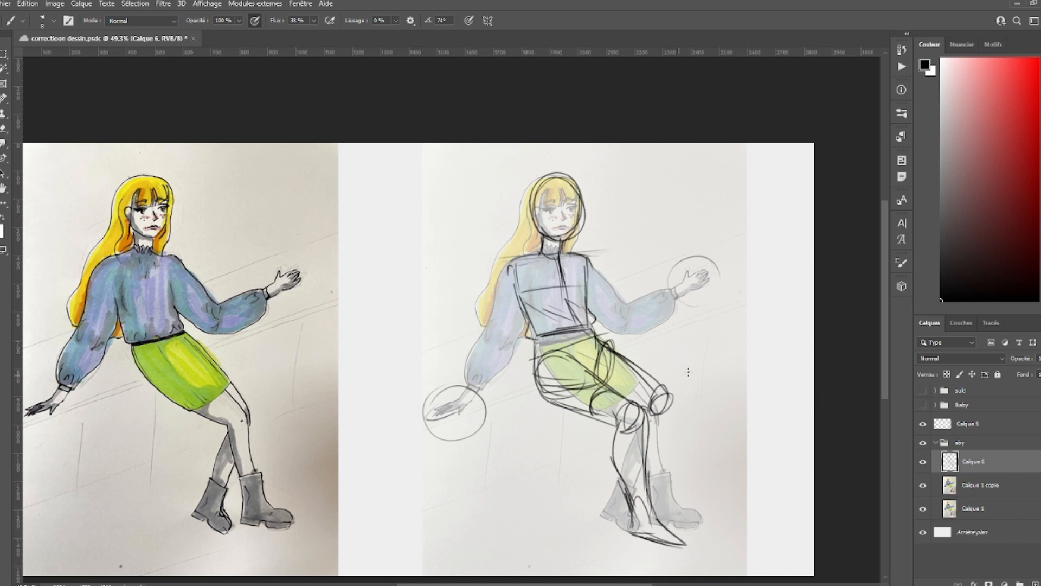
left_click_drag(644, 418, 646, 496)
key("e")
left_click_drag(633, 534, 685, 544)
key("b")
mouse_move(623, 477)
left_mouse_down()
mouse_move(635, 534)
mouse_move(642, 530)
mouse_move(632, 552)
mouse_move(689, 560)
left_mouse_up()
mouse_move(656, 536)
left_mouse_down()
mouse_move(662, 556)
mouse_move(688, 560)
mouse_move(651, 549)
left_mouse_up()
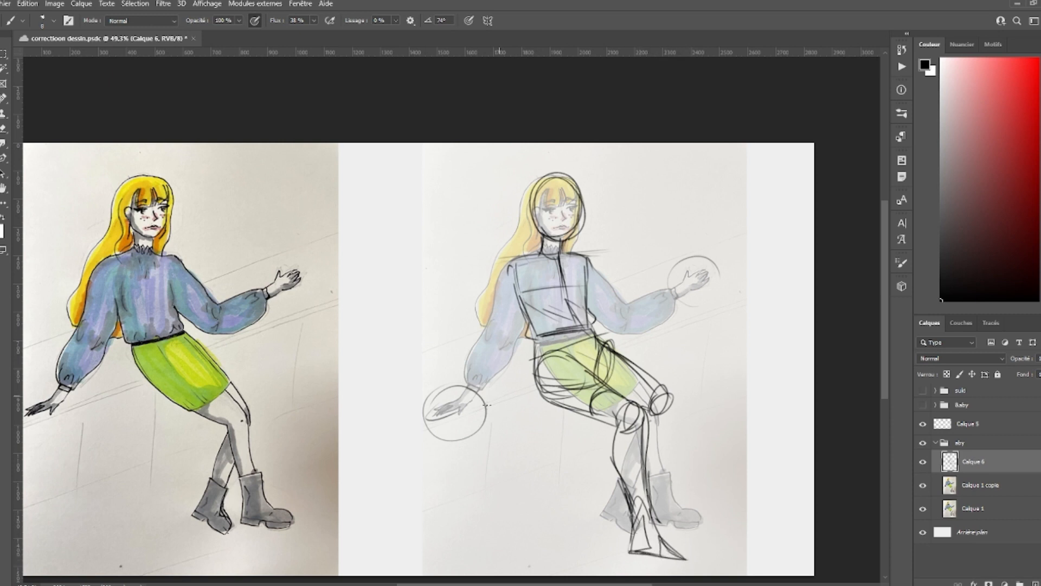
mouse_move(665, 390)
left_mouse_down()
mouse_move(674, 404)
mouse_move(663, 449)
left_mouse_up()
mouse_move(672, 408)
left_mouse_down()
mouse_move(646, 464)
mouse_move(672, 408)
mouse_move(640, 471)
mouse_move(628, 456)
mouse_move(615, 459)
mouse_move(603, 491)
mouse_move(622, 542)
mouse_move(609, 532)
mouse_move(634, 529)
left_mouse_up()
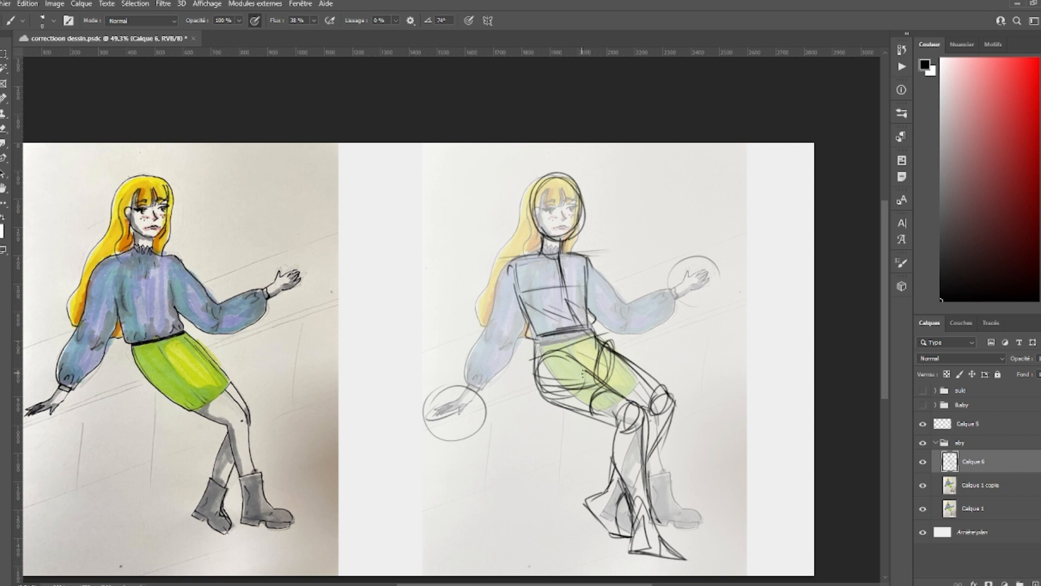
- Sketch the rounded shoulders and the lowered arm down to the wrist, and outline its hand inside the circle
left_click_drag(527, 257, 500, 296)
mouse_move(586, 255)
left_mouse_down()
mouse_move(597, 287)
mouse_move(606, 284)
left_mouse_up()
mouse_move(498, 290)
left_mouse_down()
mouse_move(494, 334)
mouse_move(591, 327)
left_mouse_up()
scroll(448, 409, "up", 5)
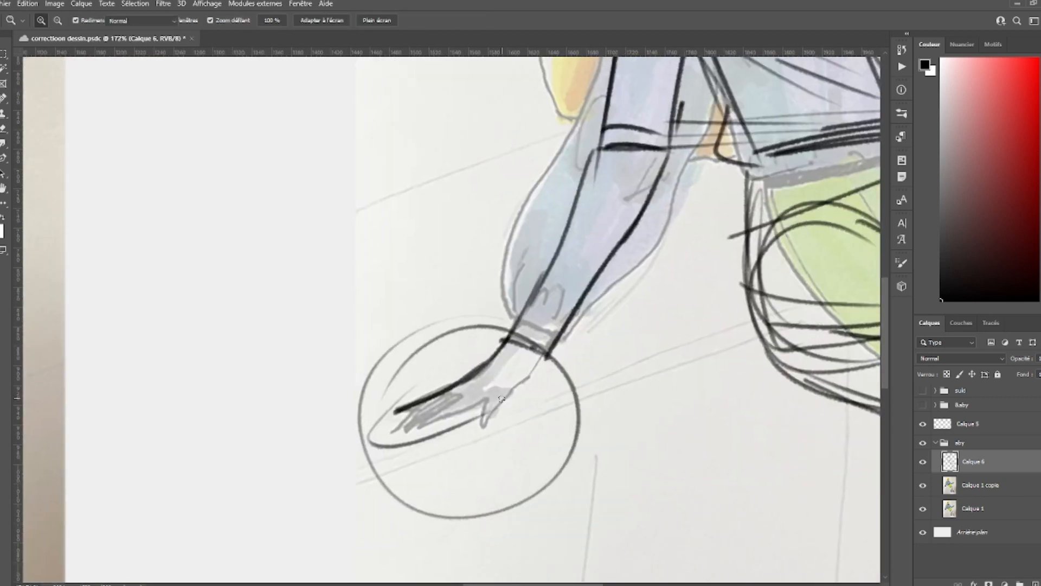
left_click_drag(486, 400, 516, 390)
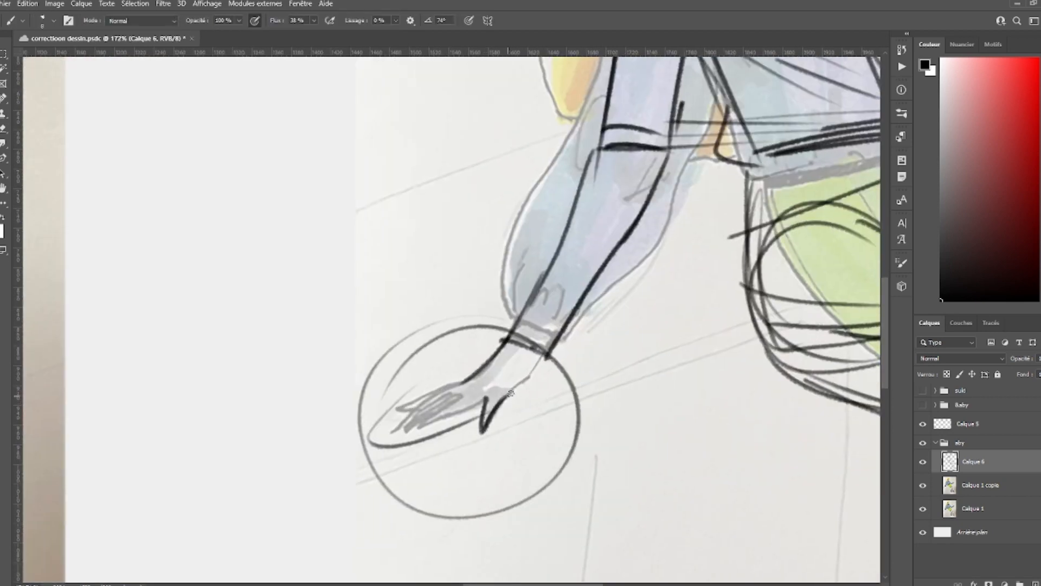
left_click_drag(511, 393, 543, 355)
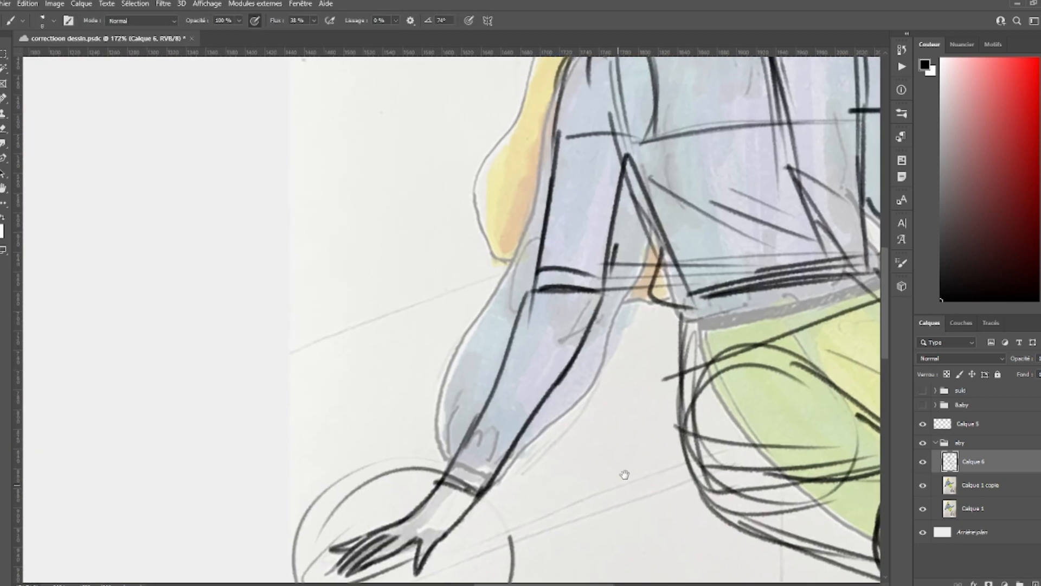
- Lasso the lowered hand, move it up closer to the body, and redraw the forearm to meet it
left_click_drag(628, 454, 527, 453)
left_click_drag(686, 470, 736, 364)
left_click_drag(655, 495, 664, 481)
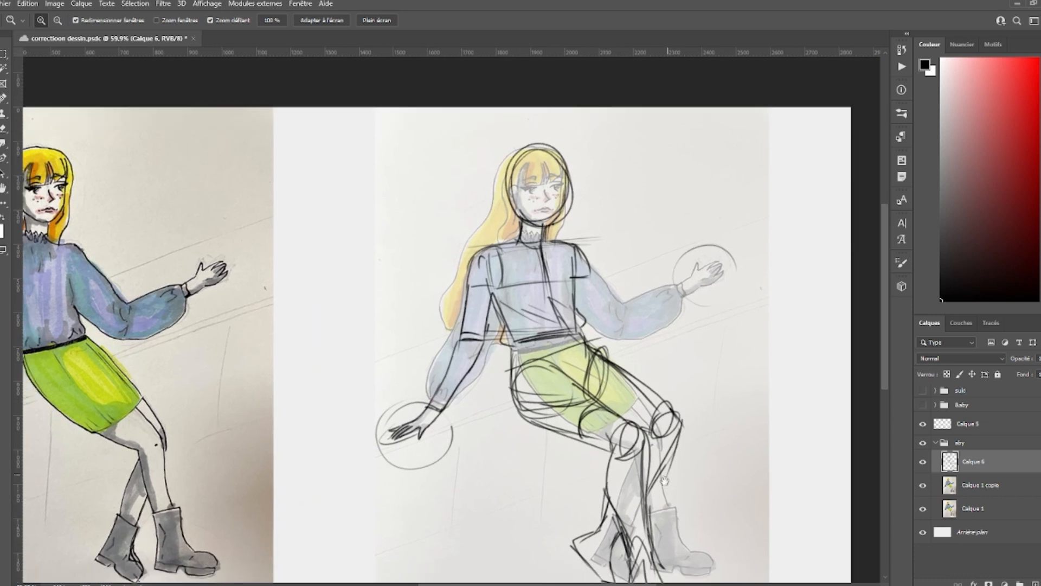
key("l")
mouse_move(450, 381)
left_mouse_down()
mouse_move(471, 388)
mouse_move(393, 413)
left_mouse_up()
key("v")
key("ctrl+d")
key("e")
key("b")
left_click_drag(486, 342, 474, 361)
left_click_drag(466, 325, 432, 395)
- Sketch the raised arm's upper arm and forearm, and draw its open hand inside the circle
left_click_drag(590, 276, 602, 295)
left_click_drag(601, 295, 607, 302)
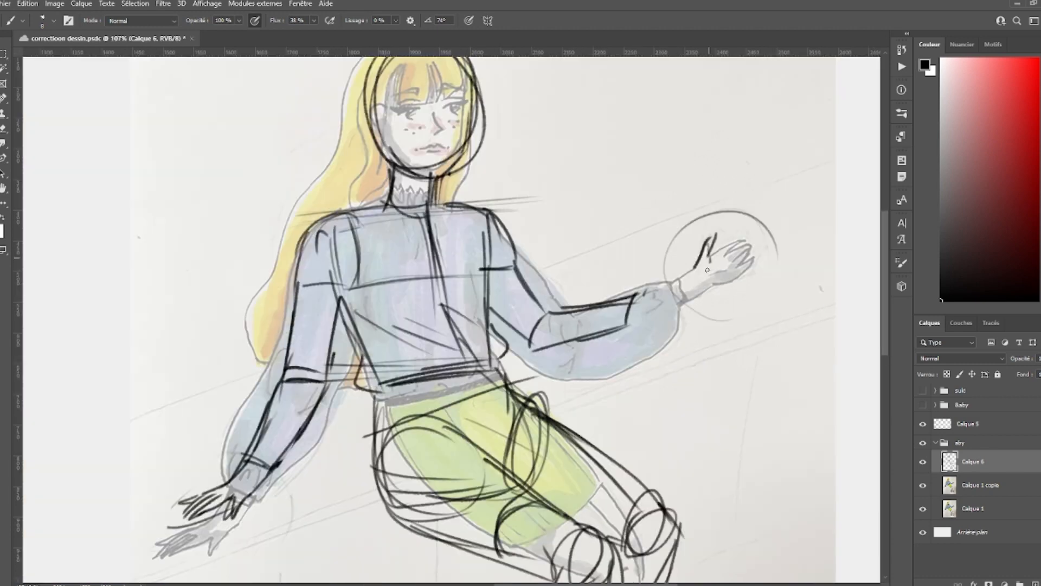
left_click_drag(707, 260, 709, 271)
left_click_drag(712, 257, 758, 237)
mouse_move(734, 275)
left_mouse_down()
mouse_move(765, 236)
mouse_move(729, 272)
left_mouse_up()
left_click_drag(724, 274, 753, 248)
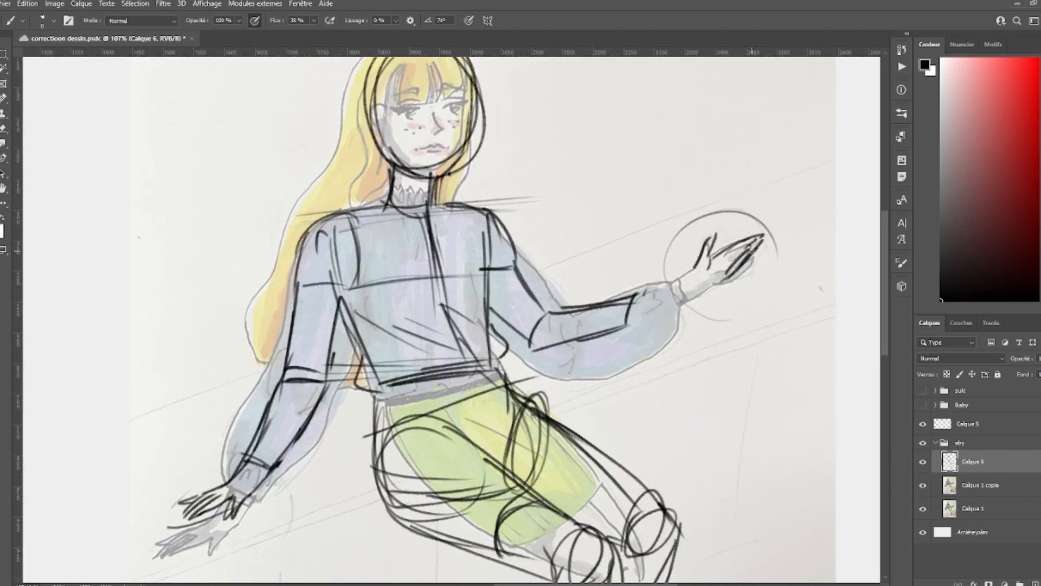
mouse_move(724, 280)
left_mouse_down()
mouse_move(702, 294)
mouse_move(685, 282)
mouse_move(693, 299)
mouse_move(711, 288)
left_mouse_up()
- Lasso the raised hand and move it inward to the end of the forearm, undoing the accidental layer merge
key("l")
left_click_drag(692, 190, 701, 188)
key("v")
left_click_drag(734, 276, 678, 298)
key("ctrl+e")
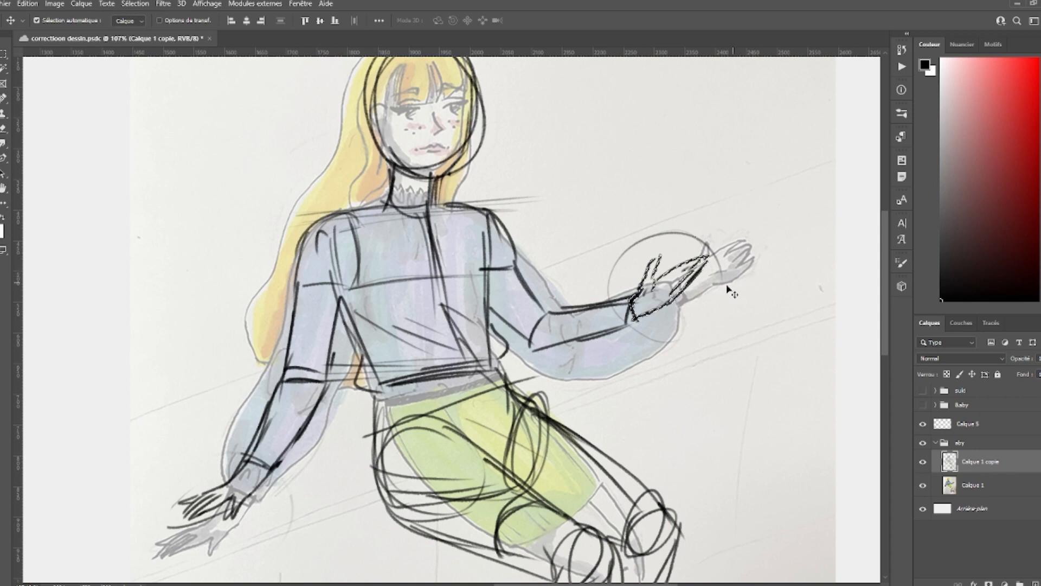
key("ctrl+z")
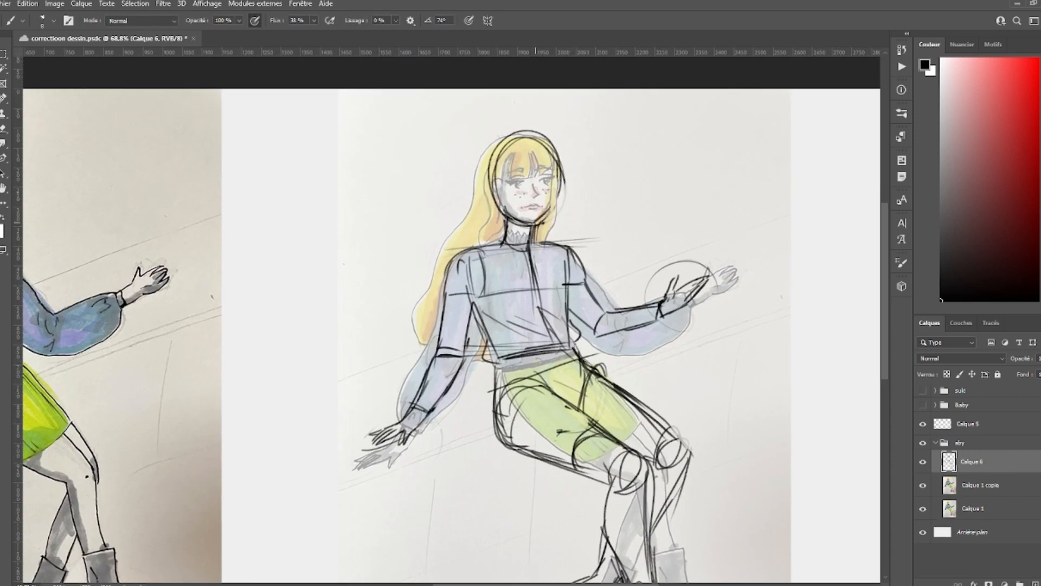
- Outline the long wavy hair around the head, down past the shoulders and along the back
key("z")
left_click(598, 140)
key("b")
mouse_move(492, 129)
left_mouse_down()
mouse_move(430, 192)
mouse_move(421, 257)
mouse_move(340, 397)
mouse_move(331, 475)
mouse_move(368, 476)
left_mouse_up()
mouse_move(456, 170)
left_mouse_down()
mouse_move(462, 250)
mouse_move(412, 314)
mouse_move(465, 328)
left_mouse_up()
mouse_move(472, 282)
left_mouse_down()
mouse_move(467, 325)
mouse_move(465, 307)
mouse_move(441, 321)
mouse_move(466, 262)
mouse_move(427, 325)
mouse_move(441, 328)
left_mouse_up()
key("e")
key("b")
mouse_move(556, 214)
left_mouse_down()
mouse_move(570, 309)
mouse_move(555, 214)
mouse_move(569, 299)
left_mouse_up()
left_click_drag(411, 494, 442, 482)
- Draw the face contour, fringe and facial features over the faded face
mouse_move(469, 209)
left_mouse_down()
mouse_move(460, 229)
mouse_move(469, 244)
mouse_move(513, 275)
left_mouse_up()
key("e")
key("b")
mouse_move(521, 199)
left_mouse_down()
mouse_move(525, 232)
mouse_move(512, 246)
mouse_move(531, 242)
mouse_move(523, 250)
left_mouse_up()
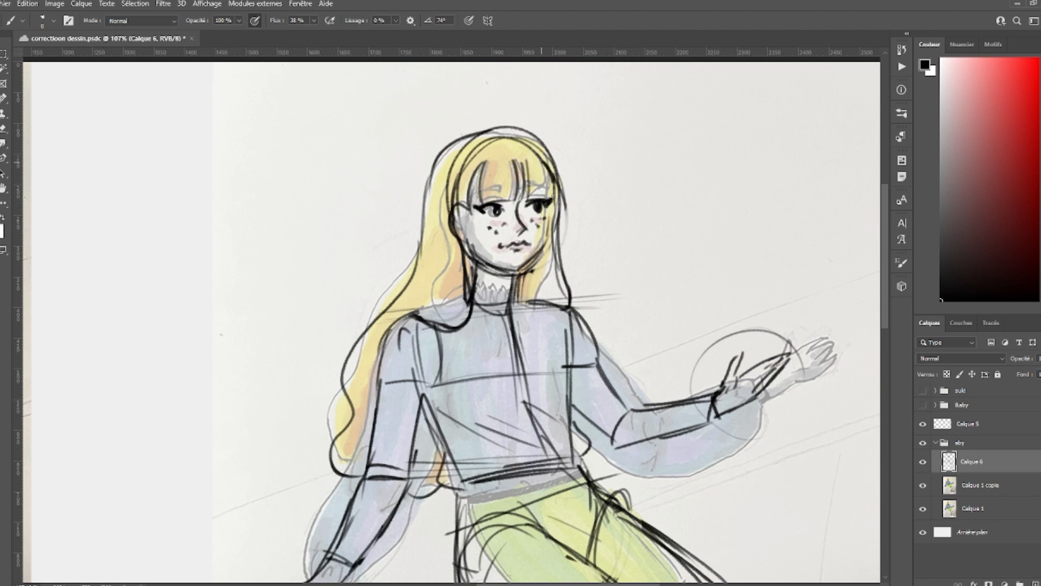
mouse_move(542, 161)
left_mouse_down()
mouse_move(554, 199)
mouse_move(540, 257)
left_mouse_up()
- Hide the Calque 1 copie layer and reinforce the jaw and chin lines of the sketch
left_click(923, 485)
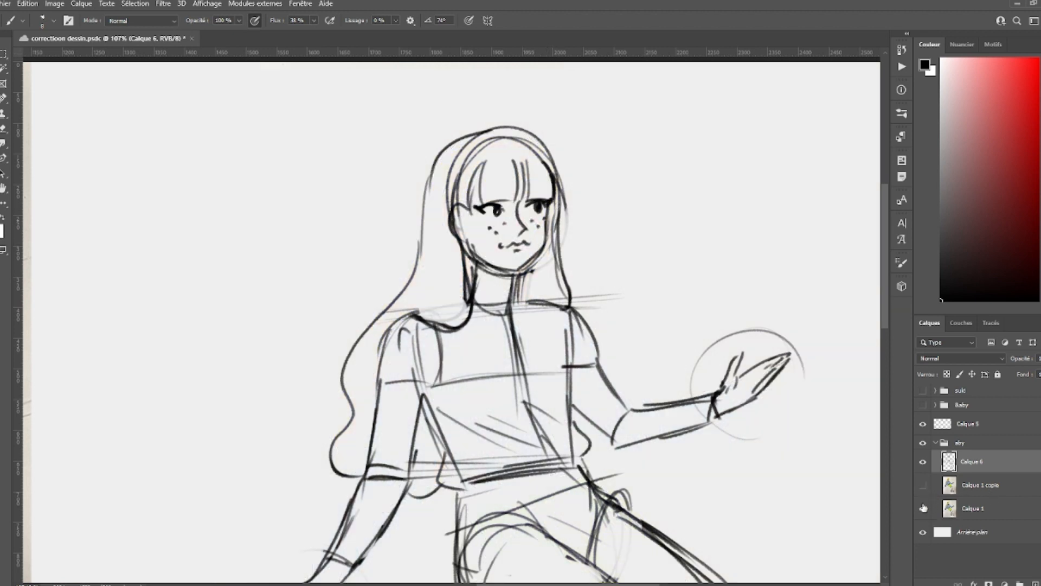
mouse_move(522, 272)
left_mouse_down()
mouse_move(514, 290)
mouse_move(512, 277)
left_mouse_up()
left_click_drag(475, 261, 516, 277)
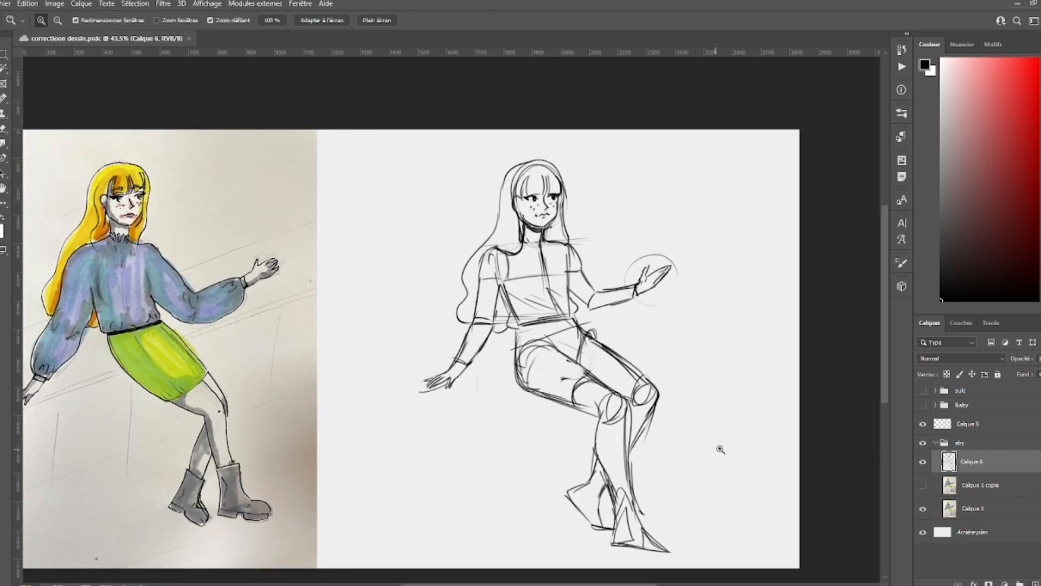
key("b")
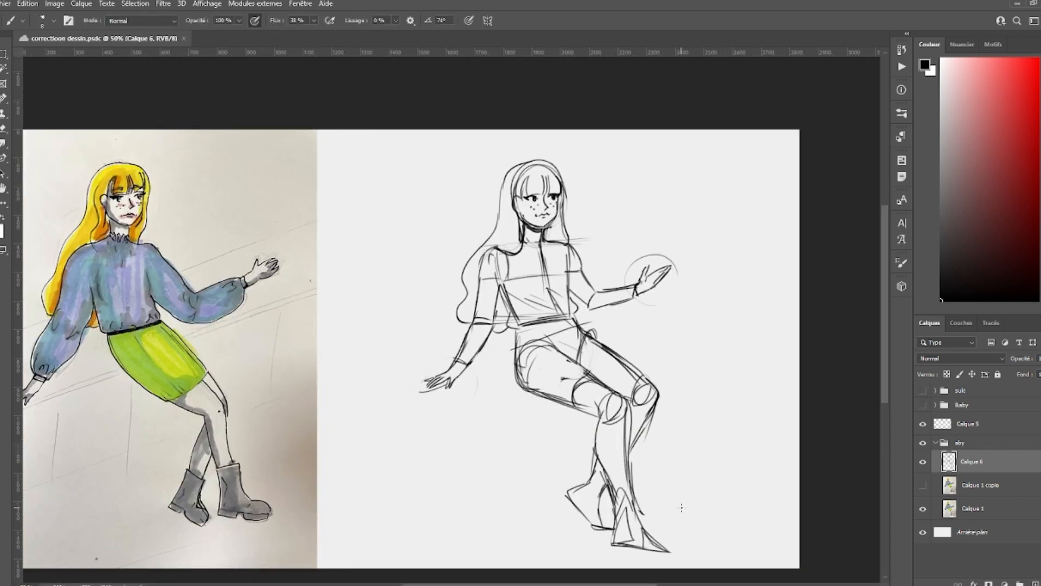
- Lower the opacity of the Calque 6 sketch layer and show the Calque 1 copie layer beneath it
left_click(923, 485)
left_click(924, 485)
left_click(1037, 358)
left_click_drag(1038, 373, 1036, 378)
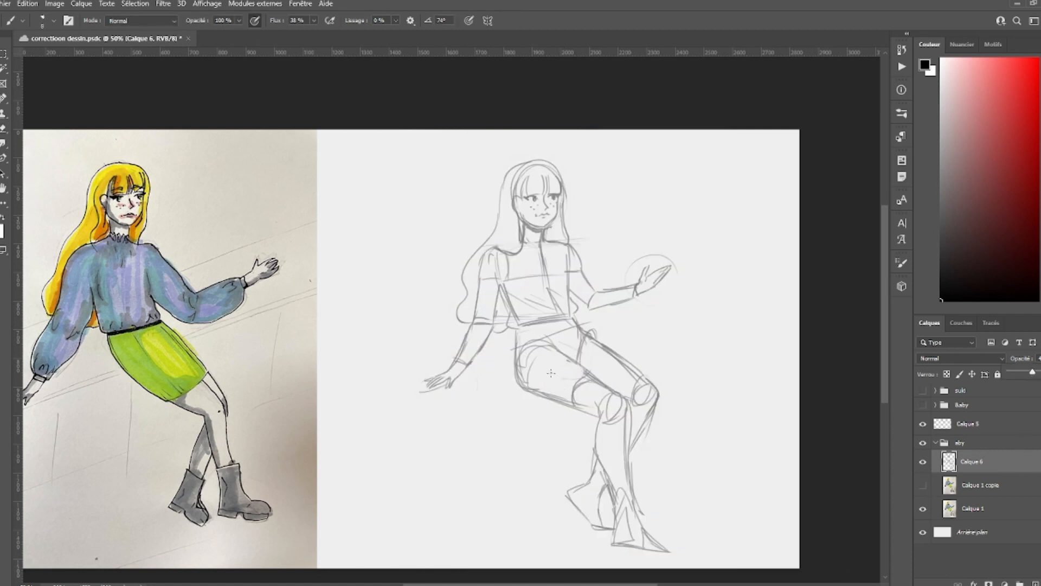
left_click(923, 485)
- On a new layer above the sketch, outline the skirt in red around the hips and thighs, and hide both layers to compare
left_click_drag(1011, 117, 1021, 95)
left_click(1036, 583)
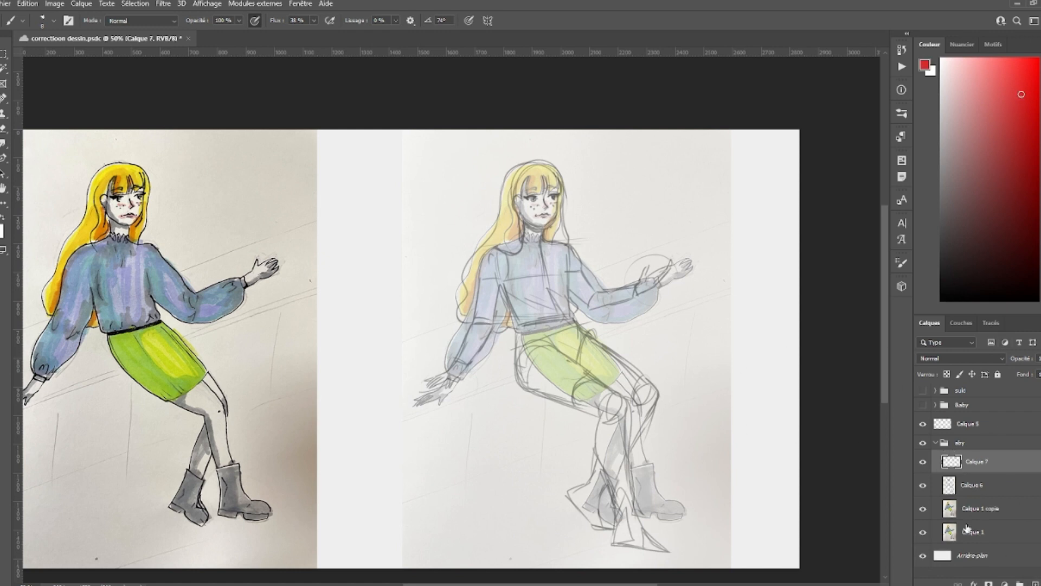
mouse_move(567, 404)
left_mouse_down()
mouse_move(578, 380)
mouse_move(609, 362)
mouse_move(576, 389)
mouse_move(620, 359)
left_mouse_up()
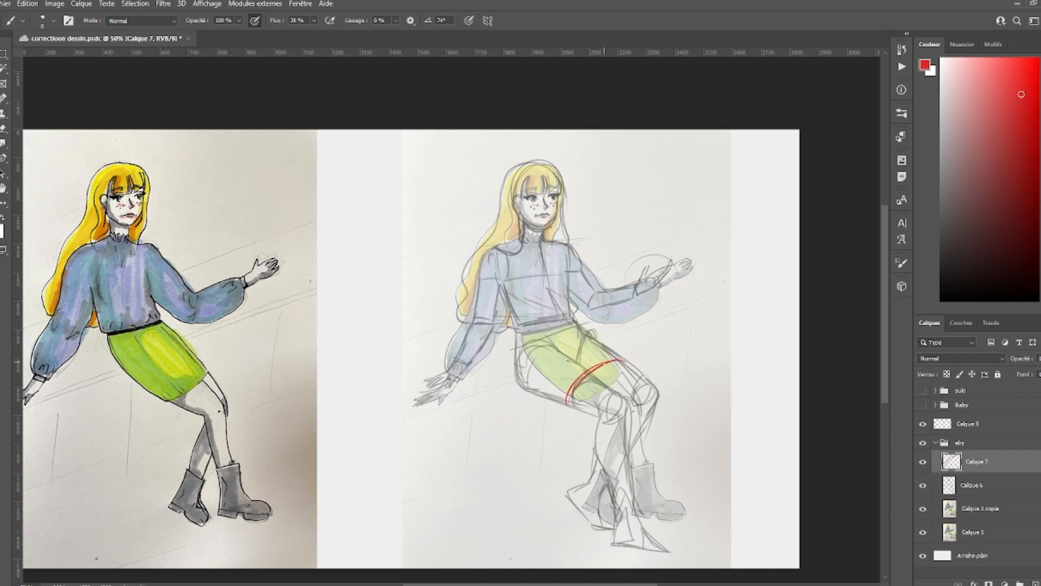
left_click_drag(922, 485, 923, 461)
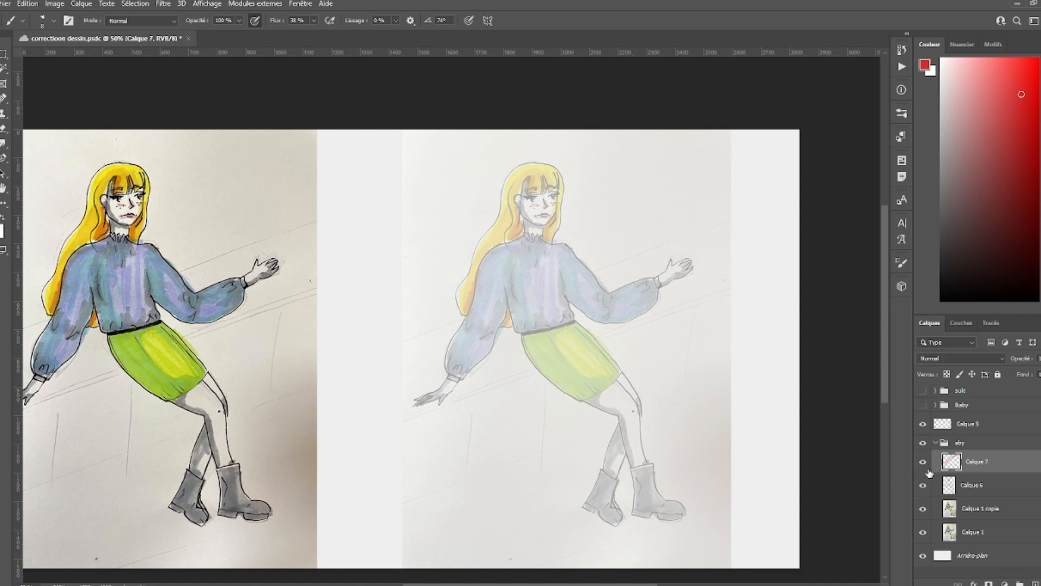
mouse_move(579, 389)
left_mouse_down()
mouse_move(632, 362)
mouse_move(611, 368)
left_mouse_up()
mouse_move(519, 332)
left_mouse_down()
mouse_move(522, 384)
mouse_move(566, 402)
left_mouse_up()
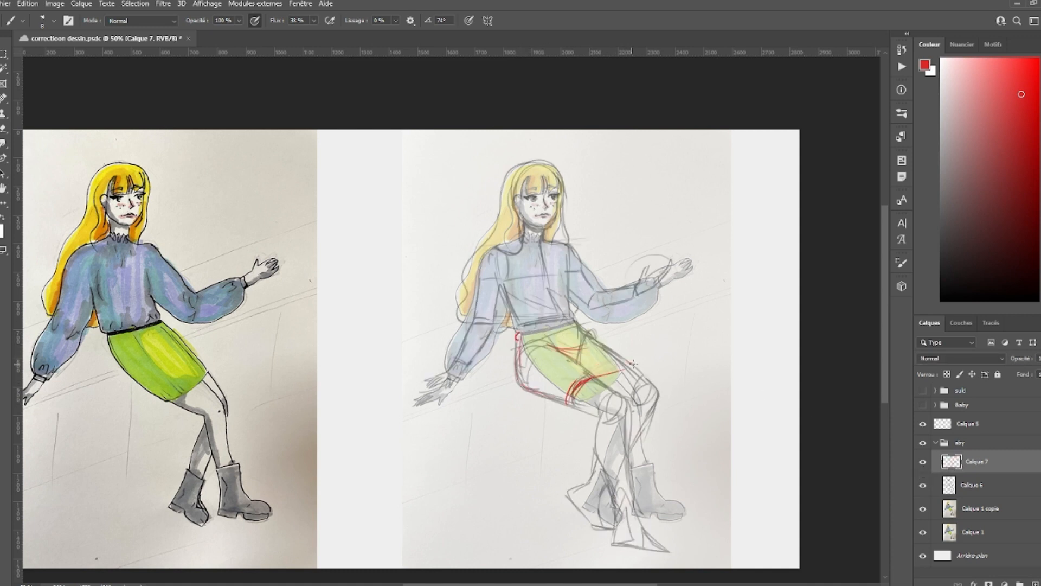
left_click_drag(589, 378, 627, 368)
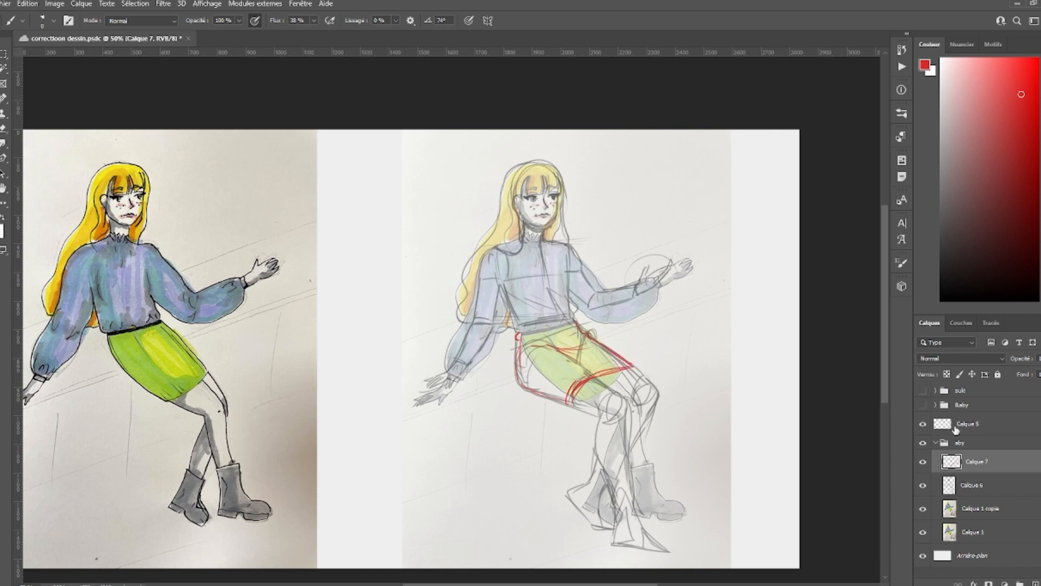
left_click_drag(923, 462, 928, 479)
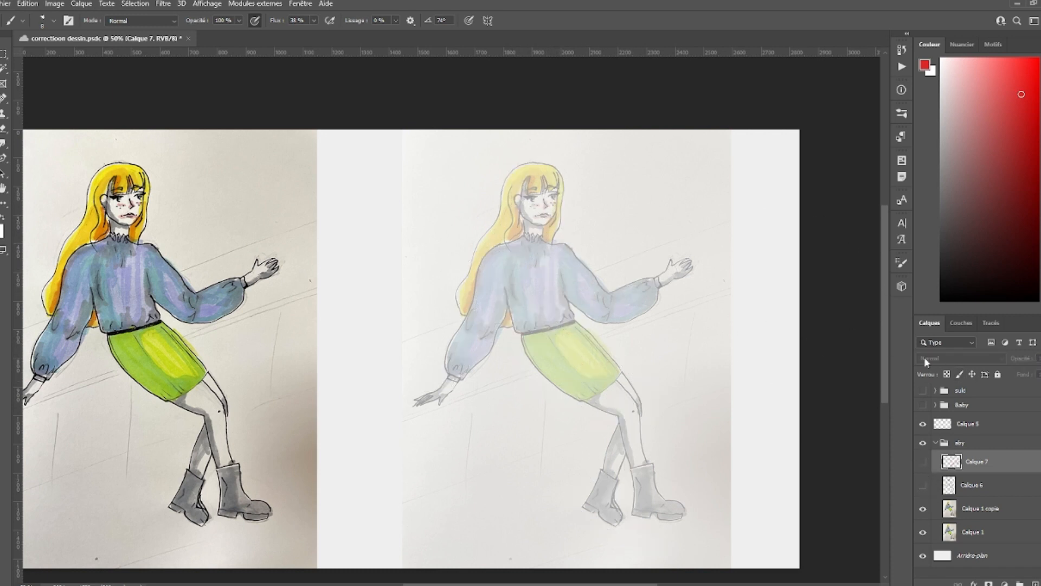
- Show the Calque 6 and Calque 7 layers and outline the puffed sleeve of the supporting arm in red
left_click_drag(922, 484, 923, 462)
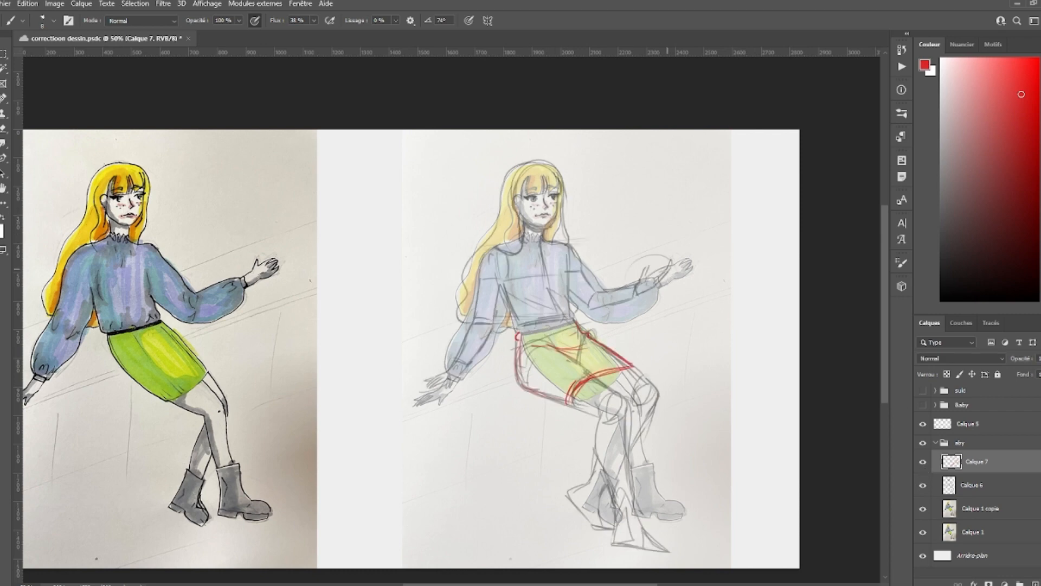
left_click_drag(518, 261, 553, 261)
mouse_move(475, 239)
left_mouse_down()
mouse_move(450, 270)
mouse_move(446, 297)
left_mouse_up()
mouse_move(446, 287)
left_mouse_down()
mouse_move(437, 331)
mouse_move(383, 437)
mouse_move(440, 315)
mouse_move(408, 379)
mouse_move(399, 448)
mouse_move(416, 441)
mouse_move(428, 454)
mouse_move(490, 322)
left_mouse_up()
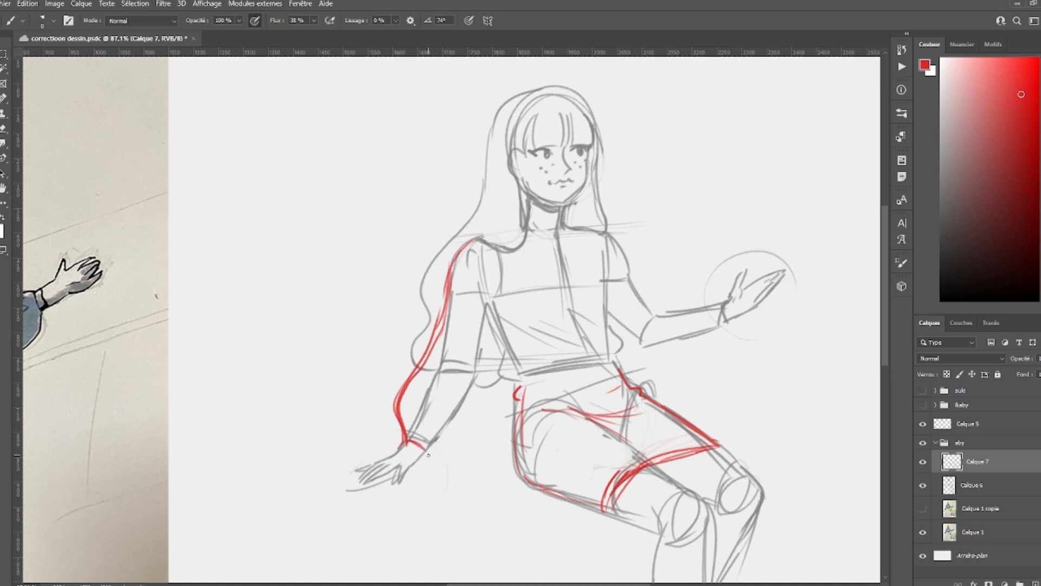
left_click_drag(491, 277, 488, 341)
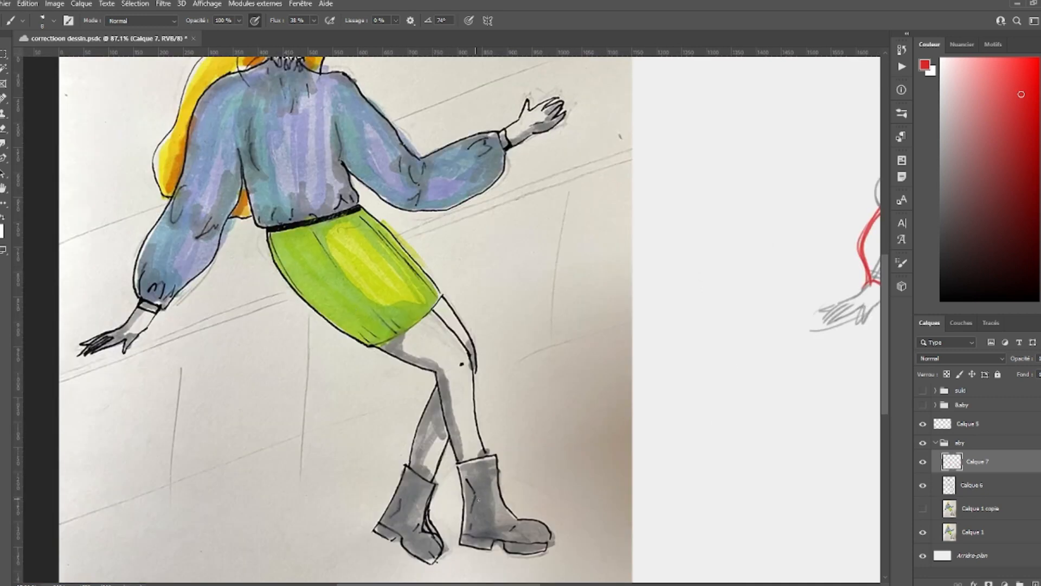
- Draw the blouse in red over the torso: ruffled collar, sides, gathered waist and diagonal chest folds
left_click_drag(277, 273, 409, 429)
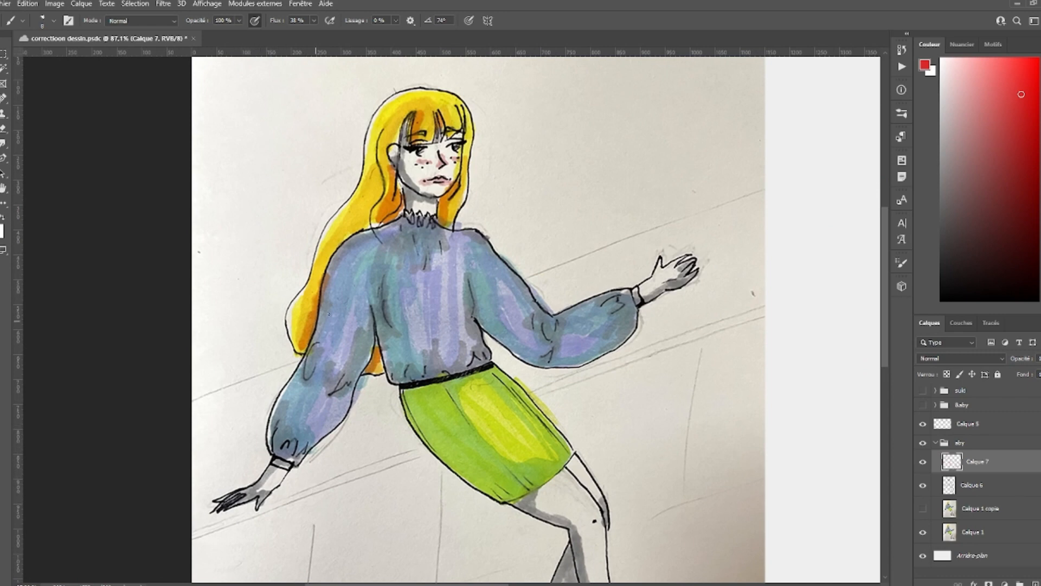
left_click_drag(728, 480, 337, 349)
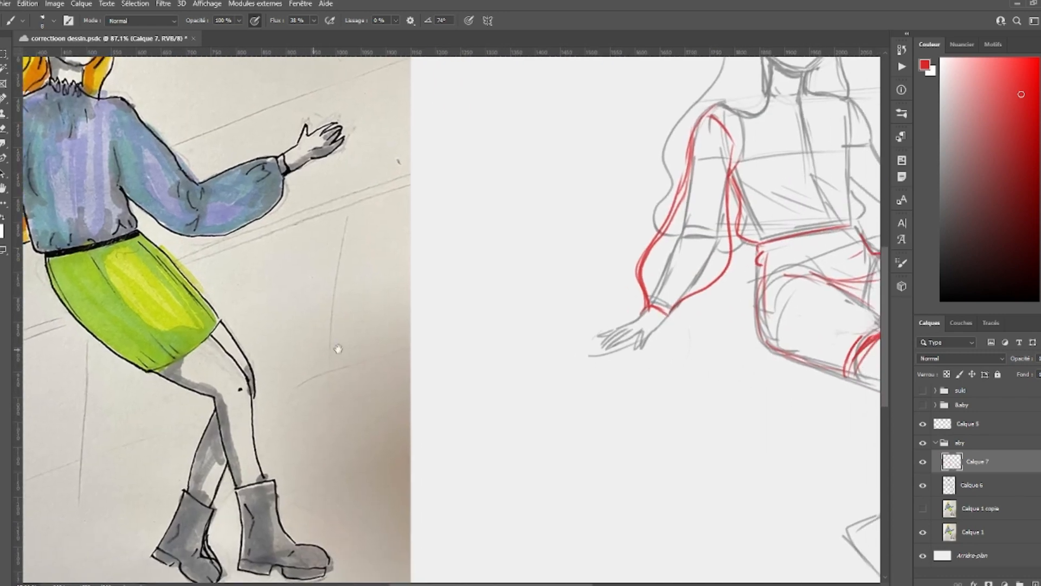
left_click_drag(764, 400, 575, 506)
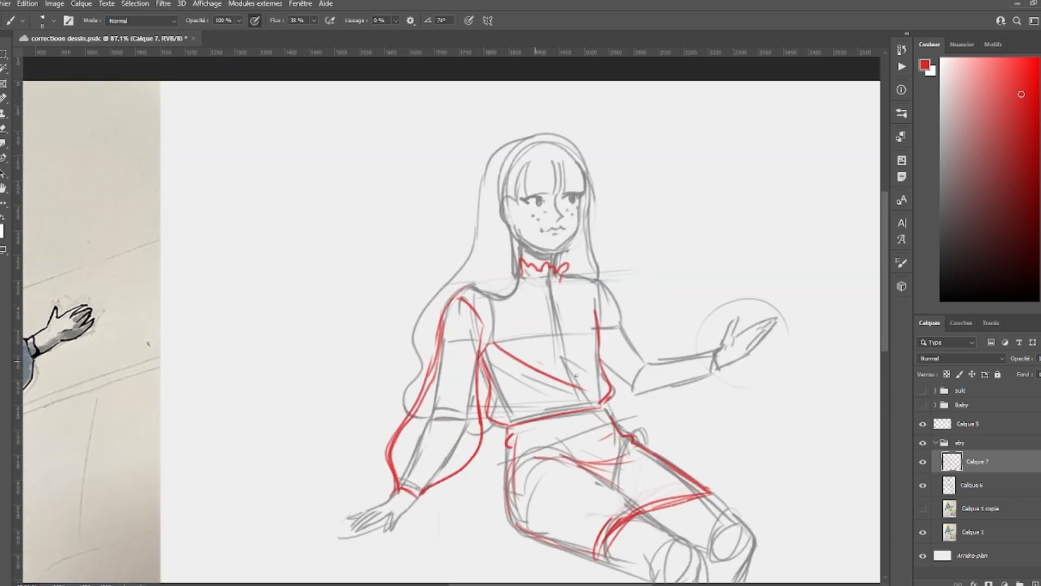
left_click_drag(493, 364, 542, 386)
left_click_drag(538, 399, 581, 408)
left_click_drag(485, 351, 499, 328)
- Outline the raised arm's sleeve in red from the shoulder to the cuff, with a full rounded underside
left_click_drag(573, 276, 646, 357)
key("e")
mouse_move(659, 361)
left_mouse_down()
mouse_move(717, 352)
mouse_move(657, 362)
left_mouse_up()
key("b")
left_click_drag(625, 332, 649, 358)
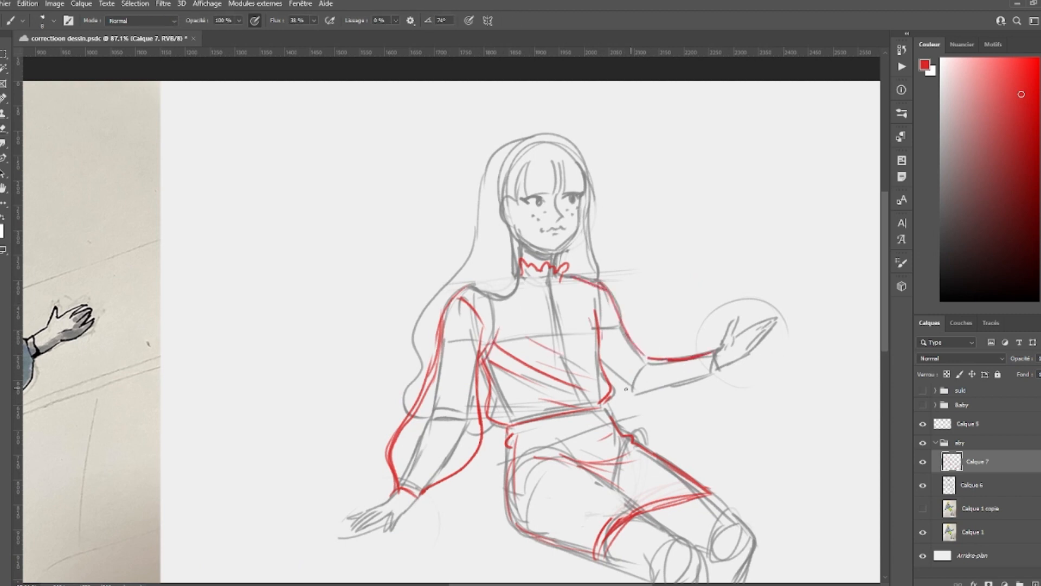
left_click_drag(637, 415, 716, 352)
left_click_drag(611, 393, 713, 380)
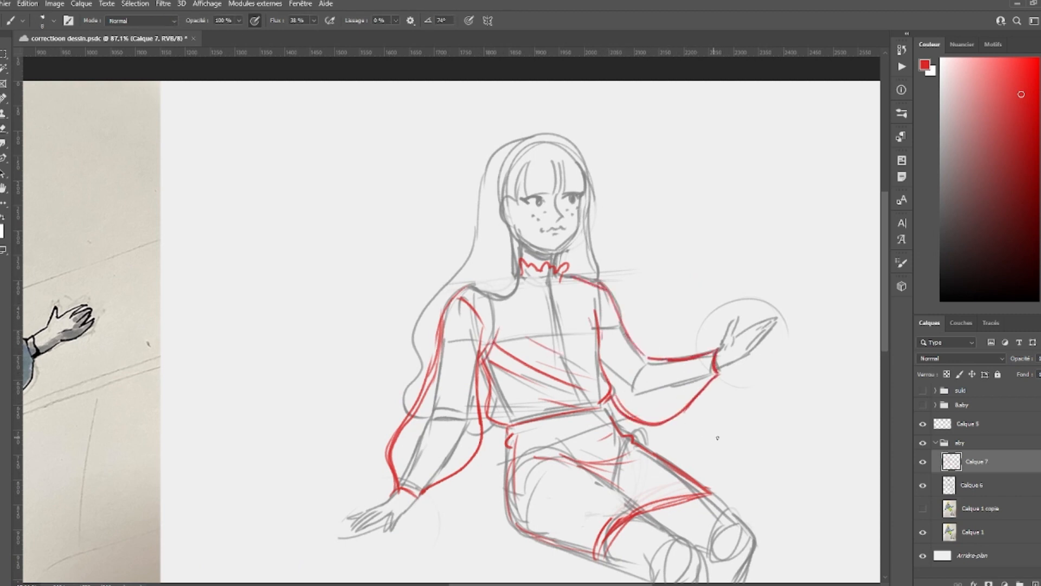
- Erase and redraw the cuff and lower edge of the supporting arm's sleeve
left_click_drag(734, 535, 683, 423)
key("e")
left_click_drag(382, 374, 408, 360)
key("b")
left_click_drag(416, 350, 372, 388)
left_click_drag(383, 380, 560, 236)
- Draw the front boot's top edge and crossed laces in red, and check the clothing lines with the Calque 6 layer hidden
mouse_move(747, 455)
left_mouse_down()
mouse_move(659, 406)
mouse_move(559, 398)
left_mouse_up()
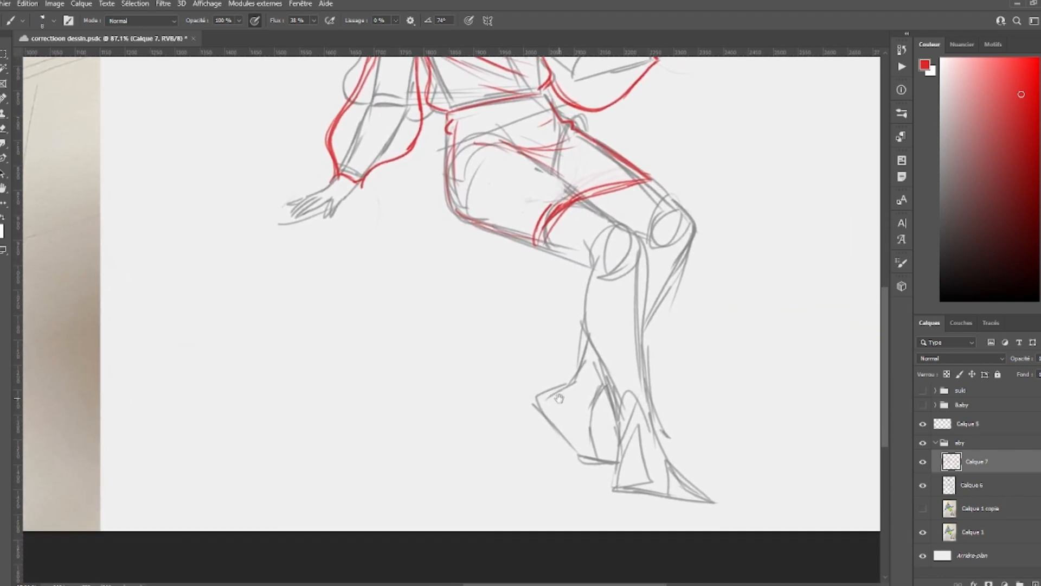
left_click_drag(597, 361, 645, 369)
left_click_drag(594, 328, 595, 347)
mouse_move(597, 362)
left_mouse_down()
mouse_move(645, 371)
mouse_move(635, 404)
mouse_move(653, 432)
left_mouse_up()
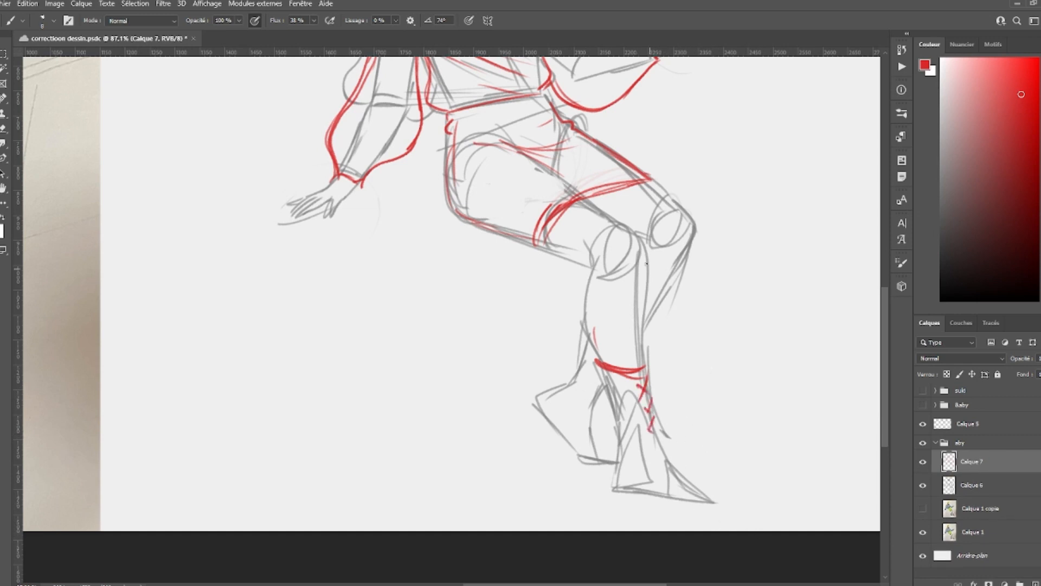
left_click_drag(640, 239, 638, 306)
left_click_drag(735, 352, 744, 532)
left_click_drag(733, 467, 716, 472)
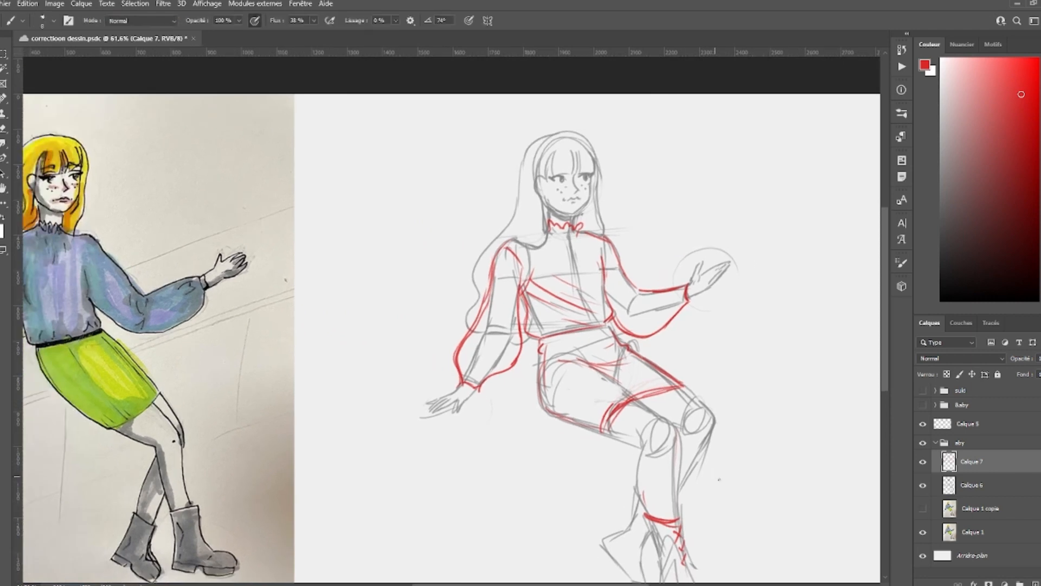
left_click(924, 486)
left_click_drag(705, 513, 756, 439)
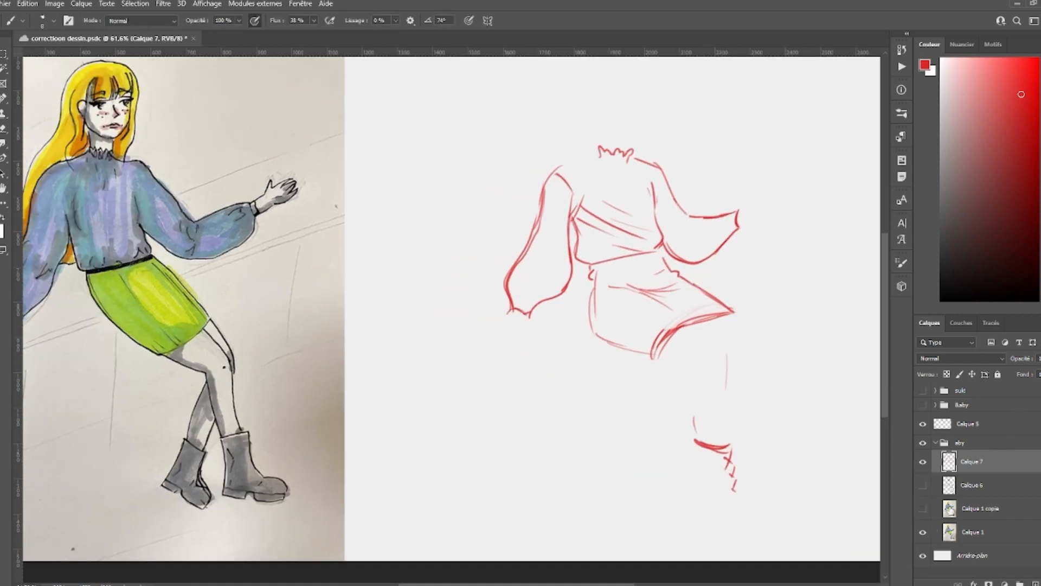
left_click(923, 485)
- On a new layer above the sketches, ink the wavy hair outline, ear, face contour, nose, mouth and eyelids in near-black
left_click_drag(766, 219, 571, 295)
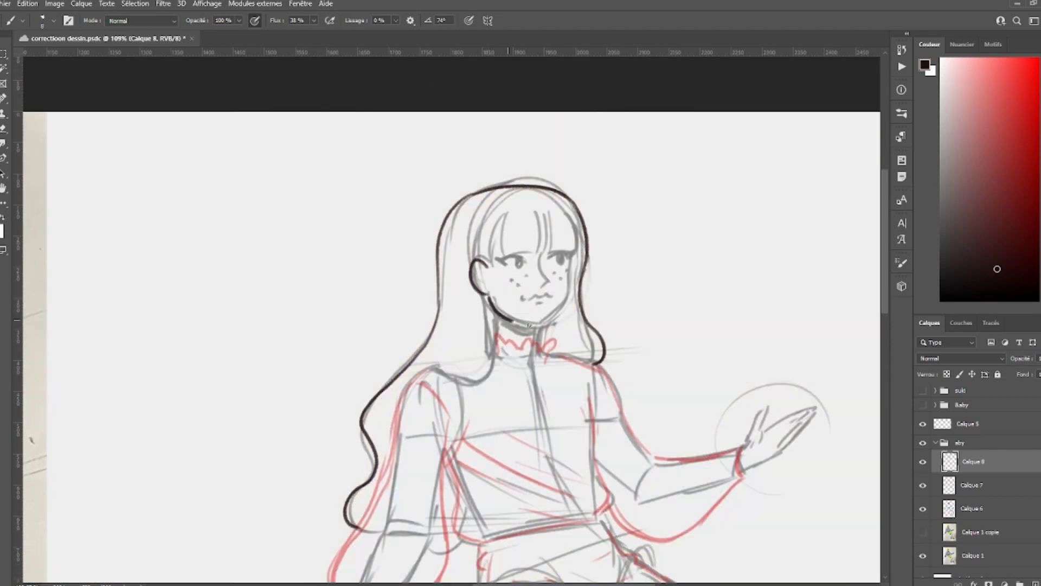
left_click_drag(530, 326, 543, 324)
mouse_move(570, 262)
left_mouse_down()
mouse_move(544, 323)
mouse_move(552, 296)
left_mouse_up()
left_click_drag(540, 256, 544, 286)
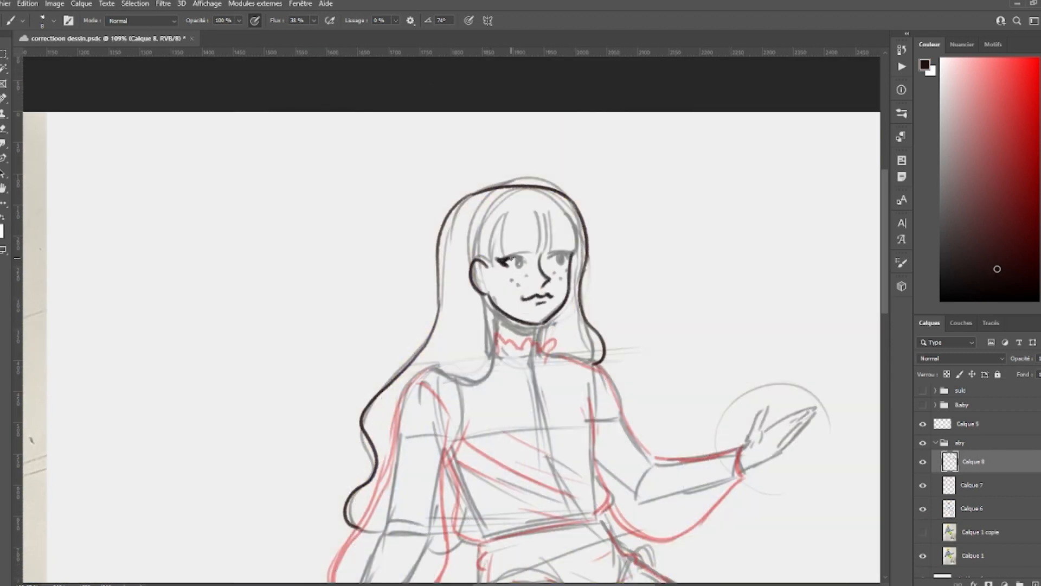
left_click_drag(497, 260, 526, 258)
left_click_drag(549, 258, 572, 255)
- Ink the fringe strands, the hair falling beside the neck and the ruffled collar
left_click_drag(507, 214, 494, 267)
mouse_move(545, 214)
left_mouse_down()
mouse_move(547, 253)
mouse_move(577, 252)
left_mouse_up()
left_click_drag(487, 298, 440, 369)
left_click_drag(494, 335, 550, 347)
- Ink the supporting arm's sleeve and hand together with the blouse's sides, hem and folds
left_click_drag(651, 403, 639, 279)
left_click_drag(403, 254, 334, 495)
left_click_drag(440, 293, 357, 506)
left_click_drag(442, 320, 471, 415)
left_click_drag(471, 415, 588, 388)
left_click_drag(578, 274, 589, 388)
left_click_drag(454, 319, 560, 370)
left_click_drag(406, 254, 439, 293)
left_click_drag(332, 499, 276, 530)
left_click_drag(355, 507, 324, 549)
- Ink the raised arm's sleeve and hand, and the skirt's outline down to its hem
mouse_move(613, 282)
left_mouse_down()
mouse_move(733, 324)
mouse_move(804, 289)
left_mouse_up()
left_click_drag(733, 351, 598, 381)
left_click_drag(625, 503, 470, 367)
left_click_drag(438, 260, 517, 332)
left_click_drag(335, 413, 475, 457)
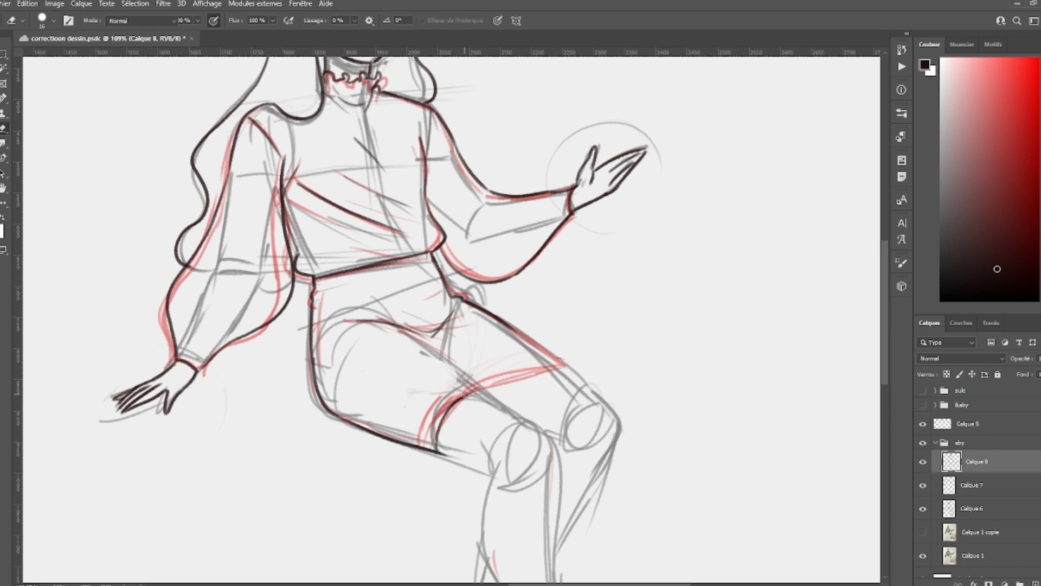
left_click_drag(556, 368, 440, 453)
- Ink the crossed legs and the two pointed boots, with the lacing on the front boot
left_click_drag(477, 434, 449, 273)
left_click_drag(450, 219, 503, 506)
left_click_drag(507, 187, 538, 463)
left_click_drag(495, 504, 605, 513)
left_click_drag(512, 347, 606, 511)
left_click_drag(456, 338, 512, 350)
mouse_move(518, 114)
left_mouse_down()
mouse_move(545, 132)
mouse_move(509, 299)
left_mouse_up()
mouse_move(445, 295)
left_mouse_down()
mouse_move(382, 386)
mouse_move(484, 471)
left_mouse_up()
left_click_drag(467, 366, 480, 469)
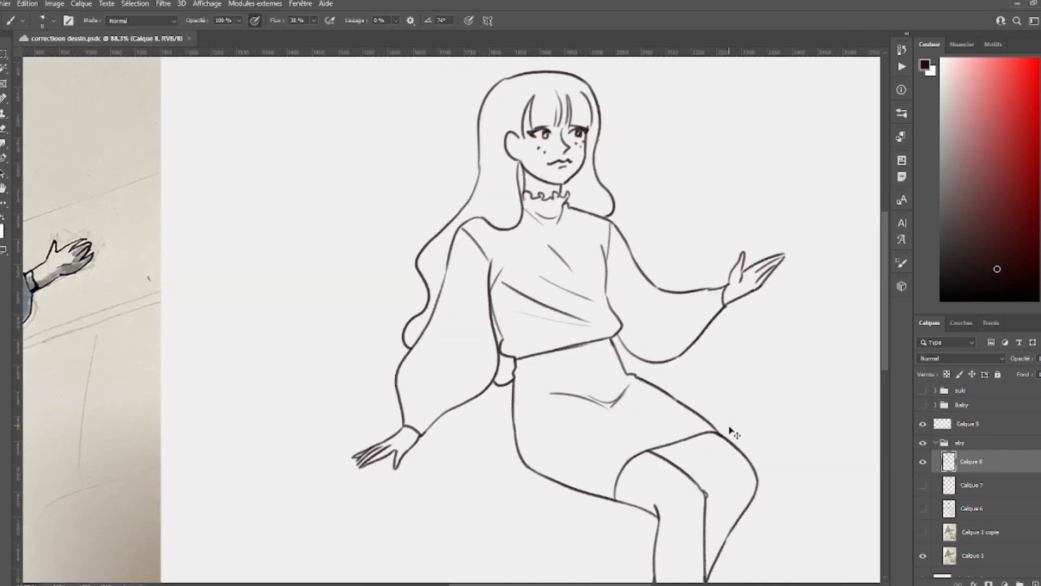
- Undo the stray hair stroke and thicken the ink lines under the chin and along the sleeves
left_click_drag(474, 188, 482, 137)
key("ctrl+z")
left_click_drag(592, 180, 727, 317)
left_click_drag(663, 314, 697, 325)
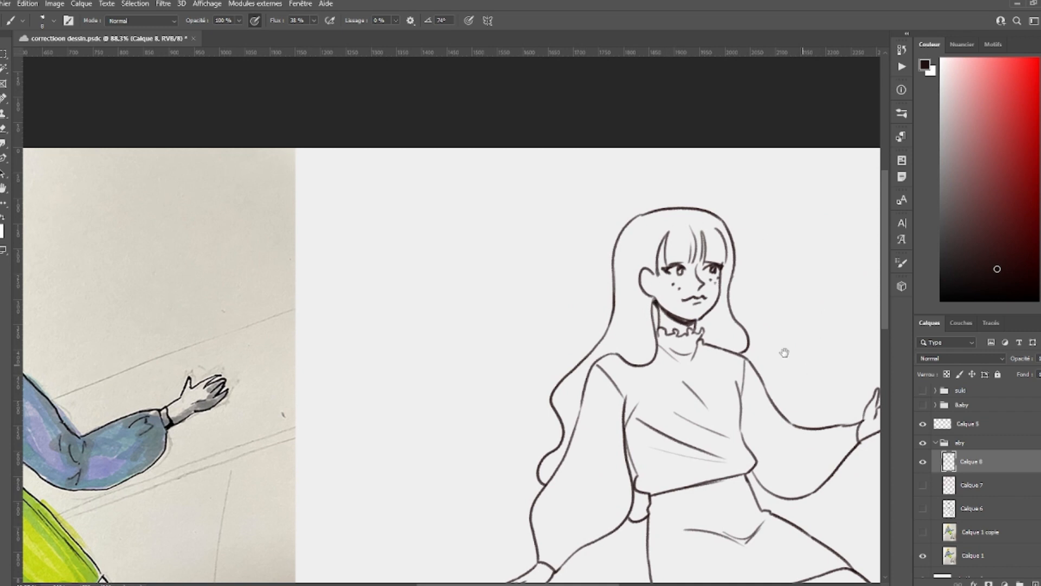
left_click_drag(803, 371, 692, 219)
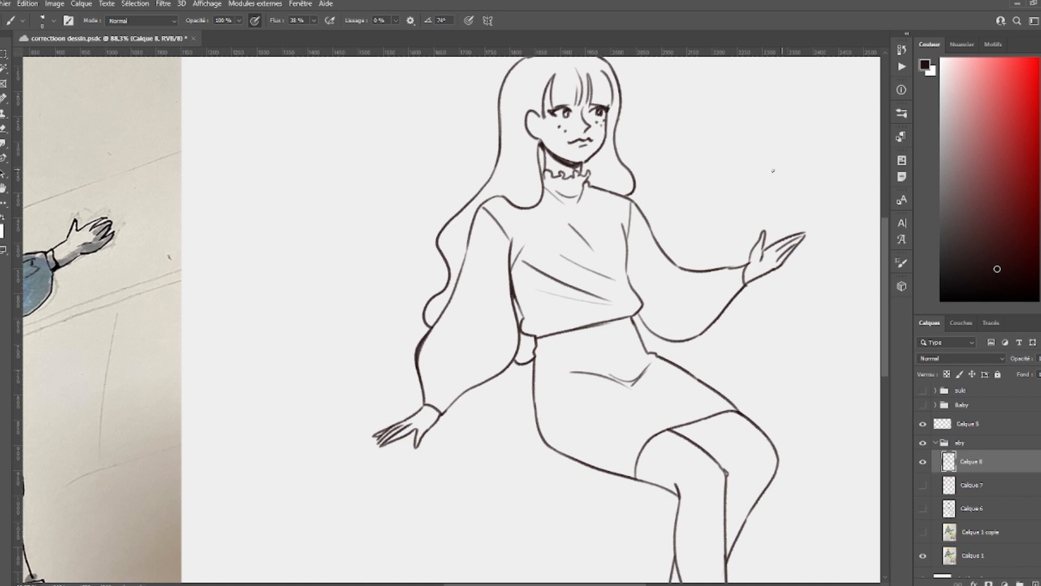
mouse_move(653, 335)
left_mouse_down()
mouse_move(705, 337)
mouse_move(530, 232)
left_mouse_up()
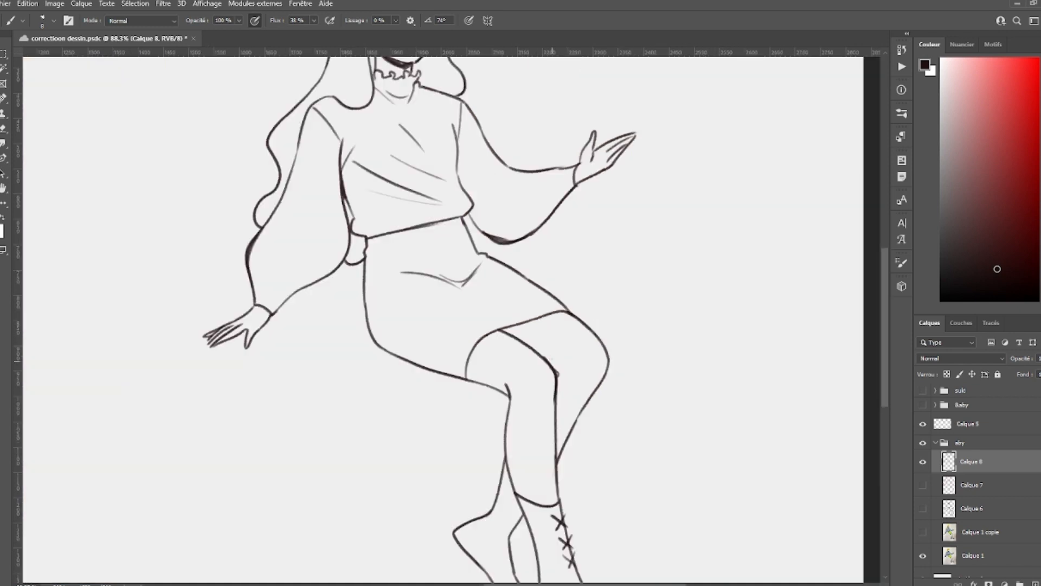
- Thicken the ink line below the front leg's knee and save the document
left_click_drag(555, 375, 556, 420)
key("e")
key("b")
left_click_drag(708, 305, 603, 333)
left_click_drag(604, 333, 720, 366)
left_click_drag(800, 360, 764, 356)
mouse_move(725, 391)
left_mouse_down()
mouse_move(637, 426)
mouse_move(627, 396)
left_mouse_up()
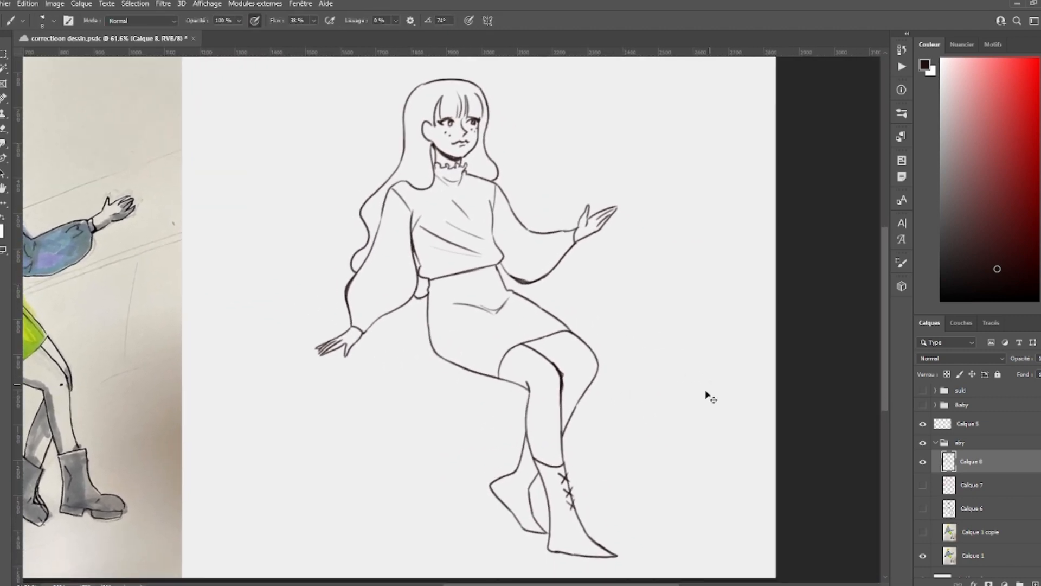
key("ctrl+s")
- Select the background around the inked girl with the Magic Wand, pick a salmon red and add a layer beneath the line art
left_click_drag(695, 464, 796, 474)
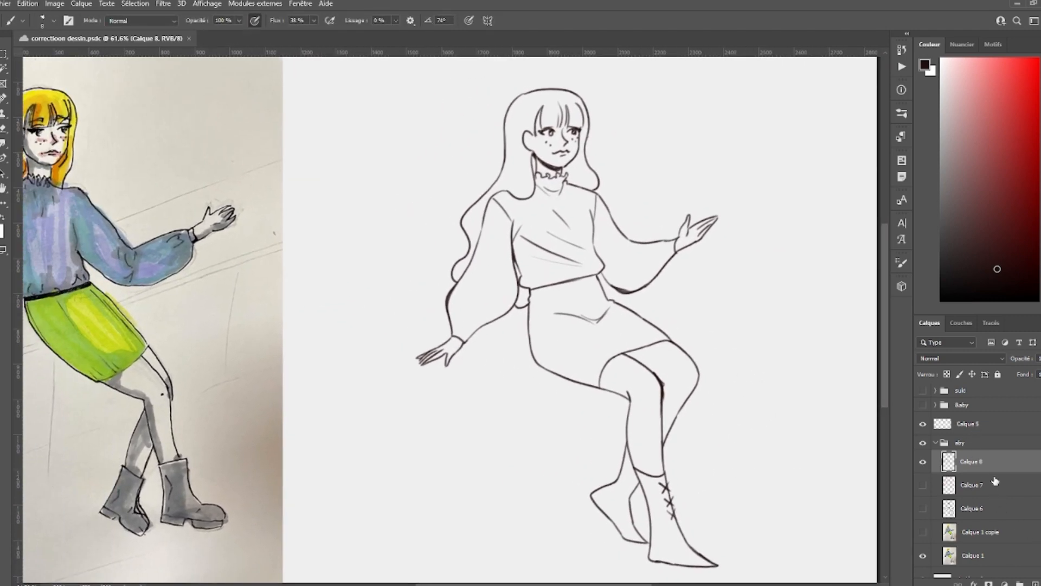
key("w")
left_click(740, 350)
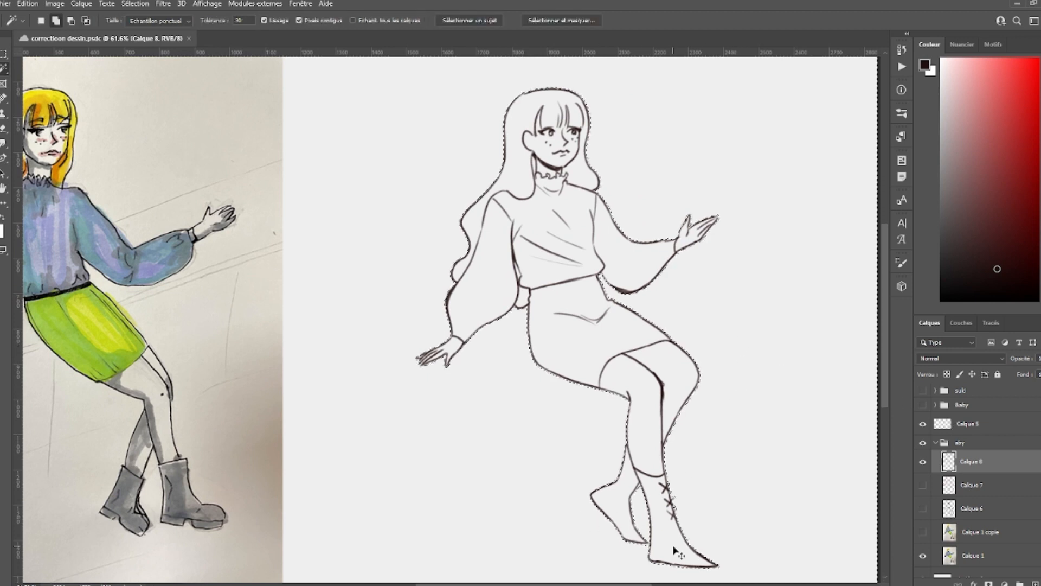
left_click(992, 83)
left_click(1001, 489)
left_click(1036, 584)
- Fill the girl's silhouette with salmon red on the new layer and clear the selection
right_click(653, 391)
right_click(572, 449)
key("Escape")
key("b")
right_click(576, 455)
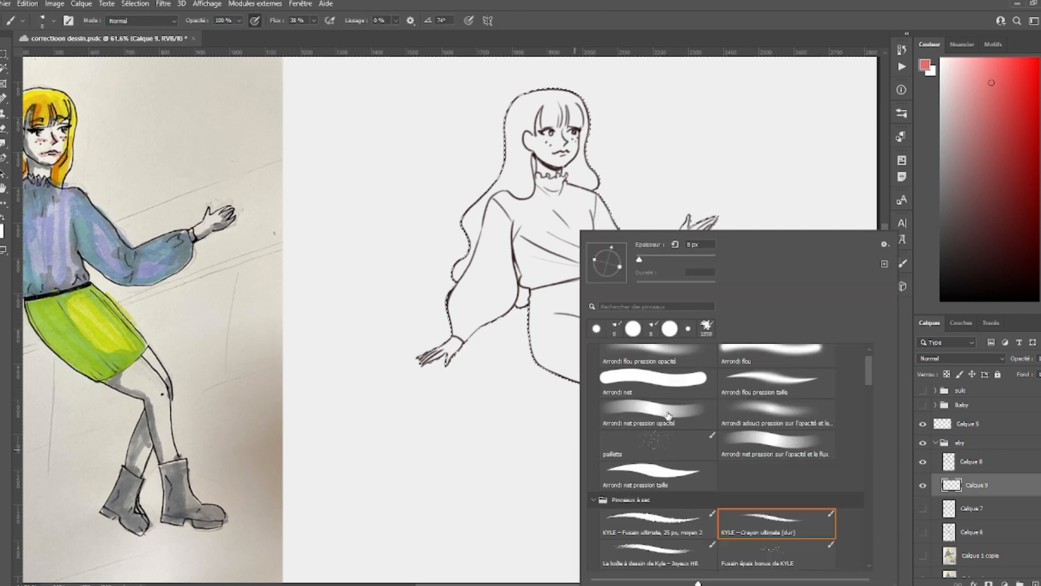
key("Escape")
key("alt+BackSpace")
key("ctrl+d")
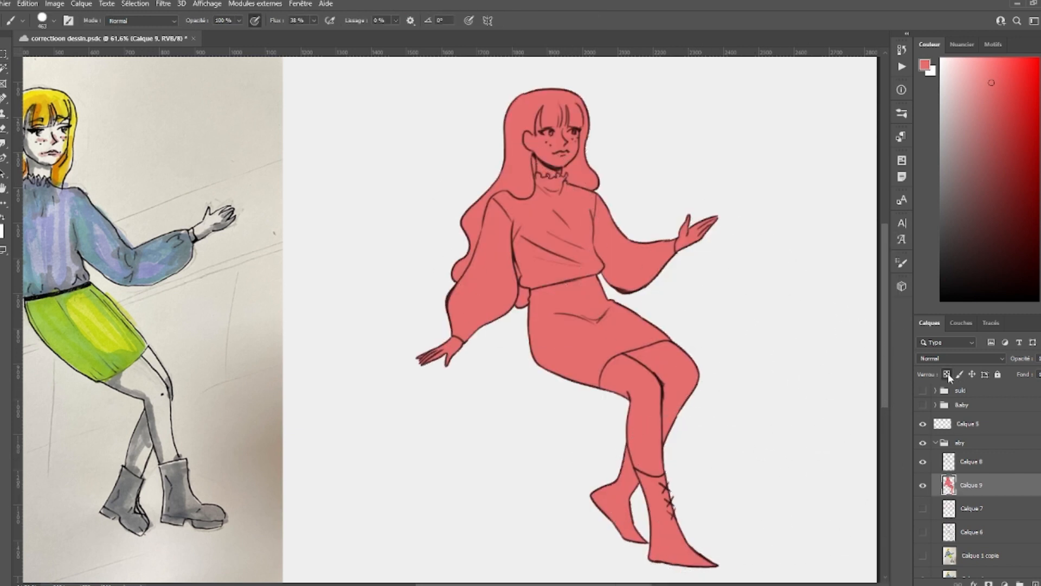
- Try a dark red brush stroke across the skirt and legs of the silhouette
left_click(1018, 185)
mouse_move(681, 393)
left_mouse_down()
mouse_move(649, 393)
mouse_move(483, 493)
mouse_move(774, 442)
left_mouse_up()
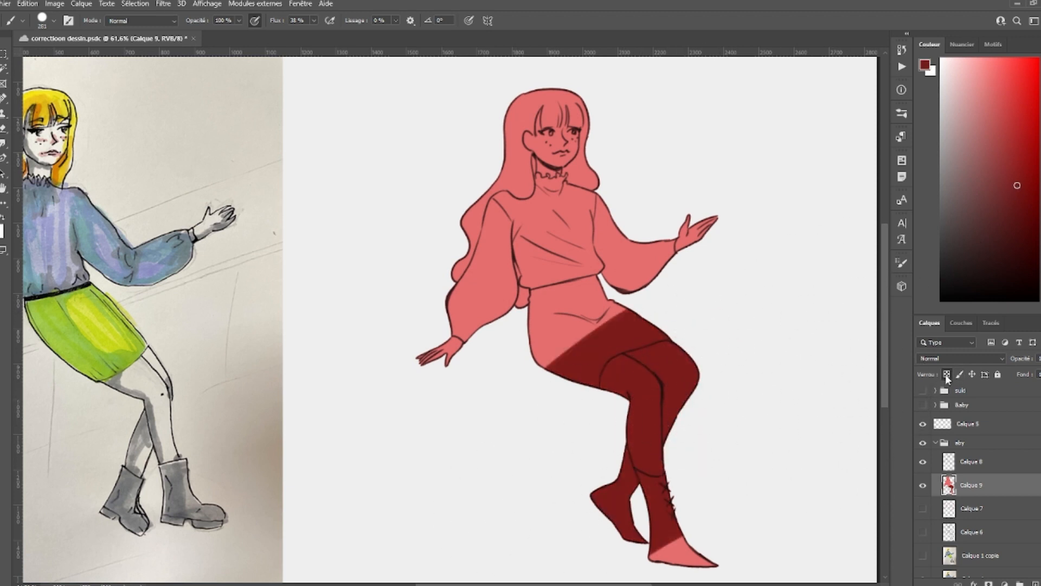
key("ctrl+z")
- Repaint the whole silhouette in a near-white tone
left_click_drag(371, 297, 516, 320)
left_click(941, 77)
left_click_drag(686, 236, 726, 246)
mouse_move(691, 173)
left_mouse_down()
mouse_move(675, 317)
mouse_move(785, 451)
mouse_move(803, 547)
left_mouse_up()
left_click_drag(796, 553, 667, 483)
left_click_drag(668, 313, 747, 362)
- Pick a light grey and paint shadows under the skirt hem, around the knees and on the rear leg
left_click(944, 107)
left_click_drag(752, 404, 704, 386)
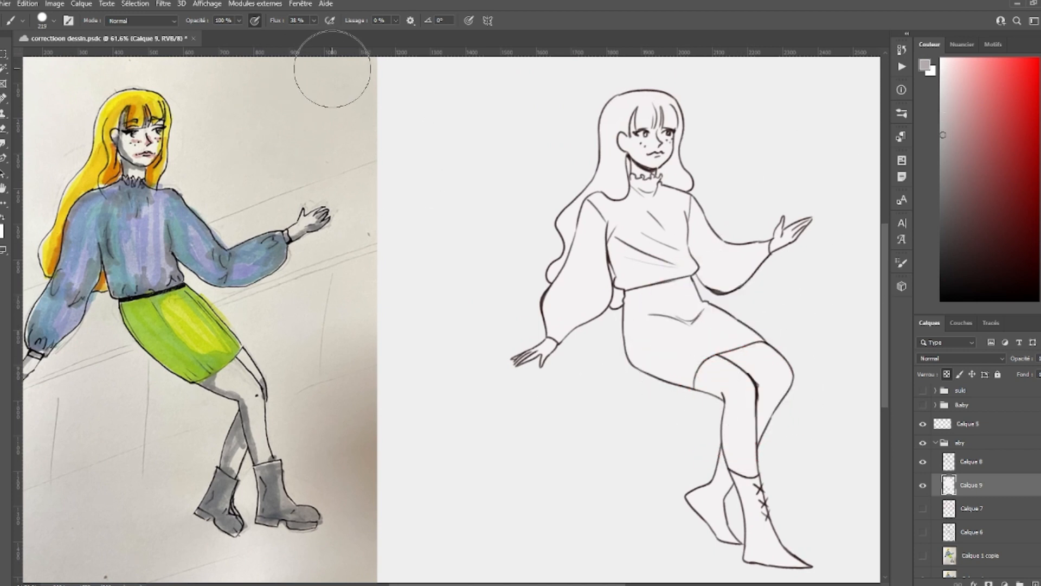
mouse_move(749, 363)
left_mouse_down()
mouse_move(720, 365)
mouse_move(750, 488)
mouse_move(733, 509)
left_mouse_up()
key("x")
key("x")
left_click_drag(786, 389, 763, 436)
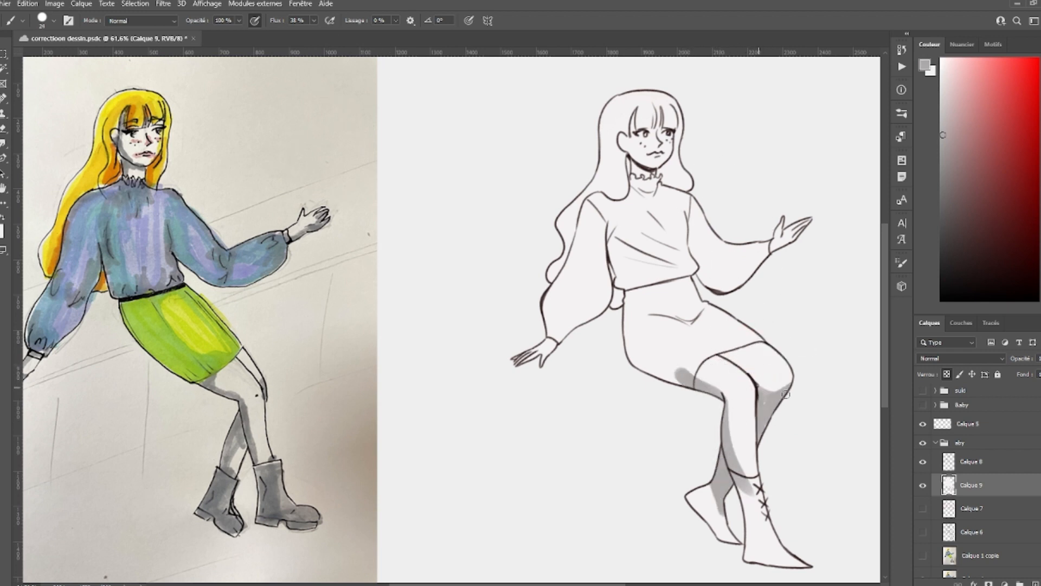
left_click_drag(725, 356, 766, 389)
- Fill both boots with grey and shade the wrists beside the sleeve cuffs
left_click_drag(834, 385, 778, 345)
left_click(505, 295)
left_click_drag(505, 296, 776, 347)
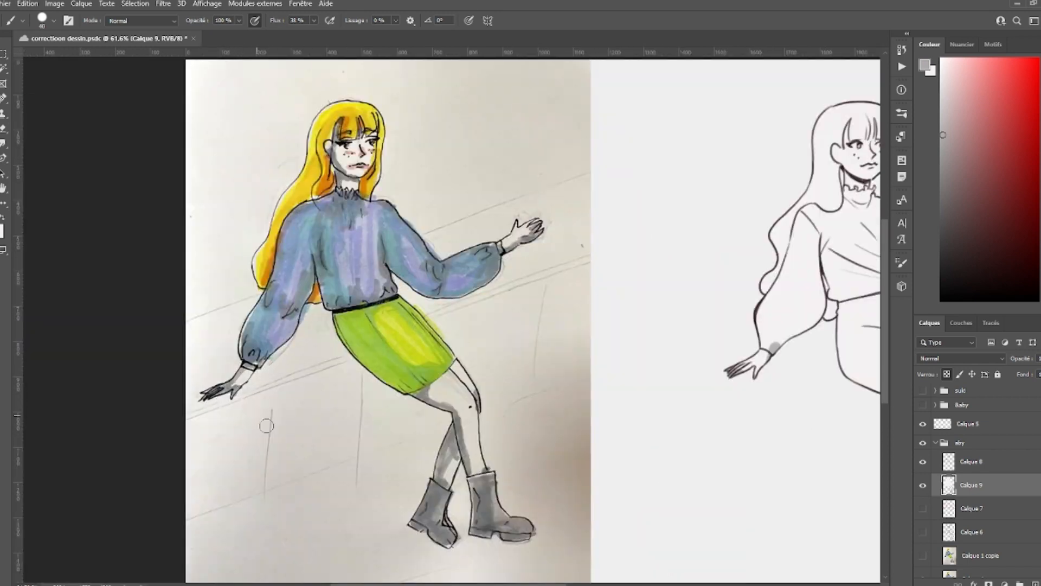
left_click_drag(662, 440, 502, 400)
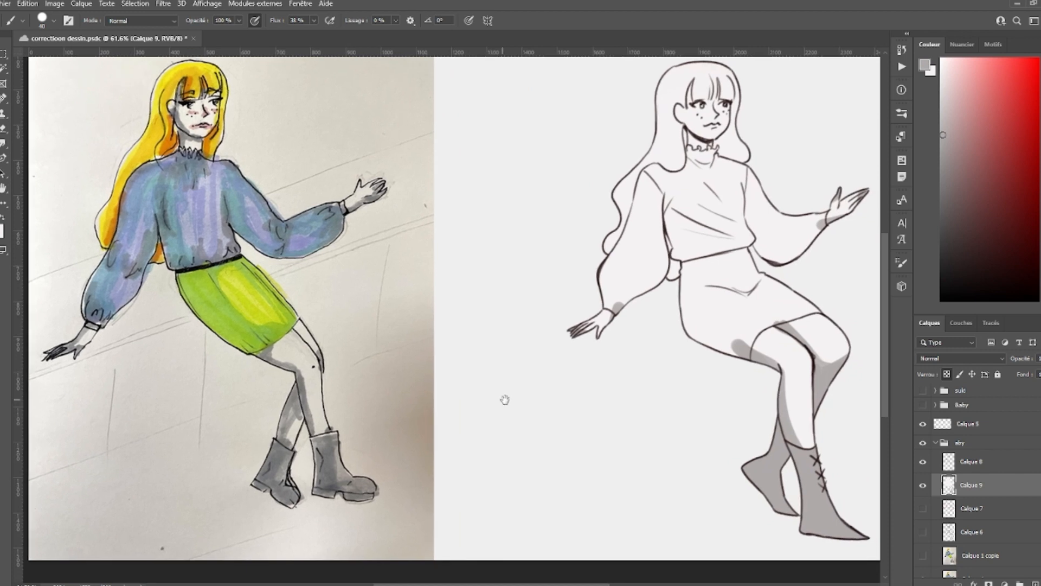
mouse_move(768, 423)
left_mouse_down()
mouse_move(689, 420)
mouse_move(535, 465)
left_mouse_up()
left_click_drag(540, 513, 641, 428)
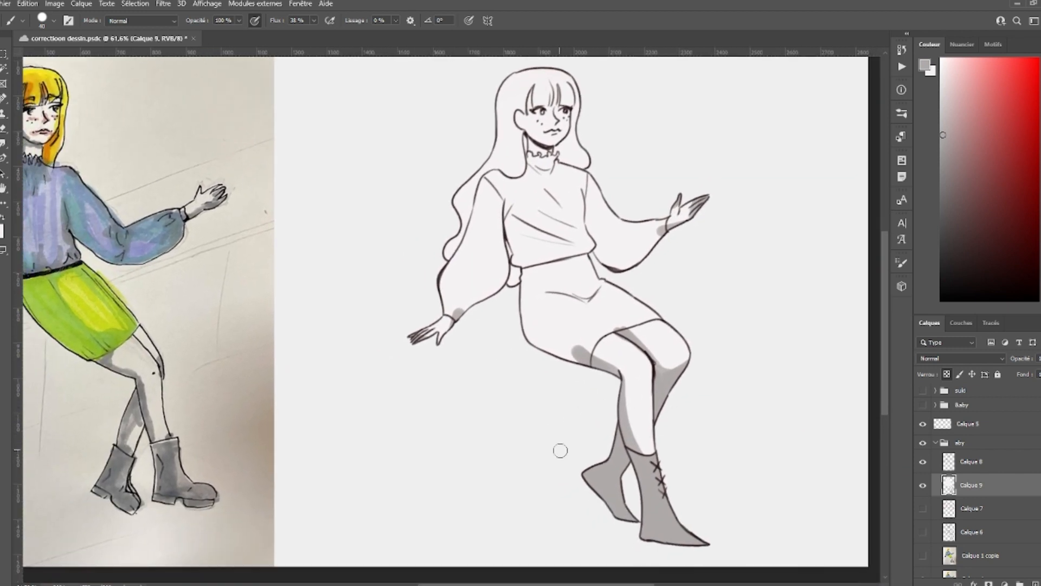
- Paint a grey shadow over the neck beneath the chin, checking the shading on the original drawing
key("bracketright")
key("bracketright")
left_click_drag(641, 365, 641, 374)
scroll(547, 175, "up", 3)
left_click_drag(546, 174, 634, 311)
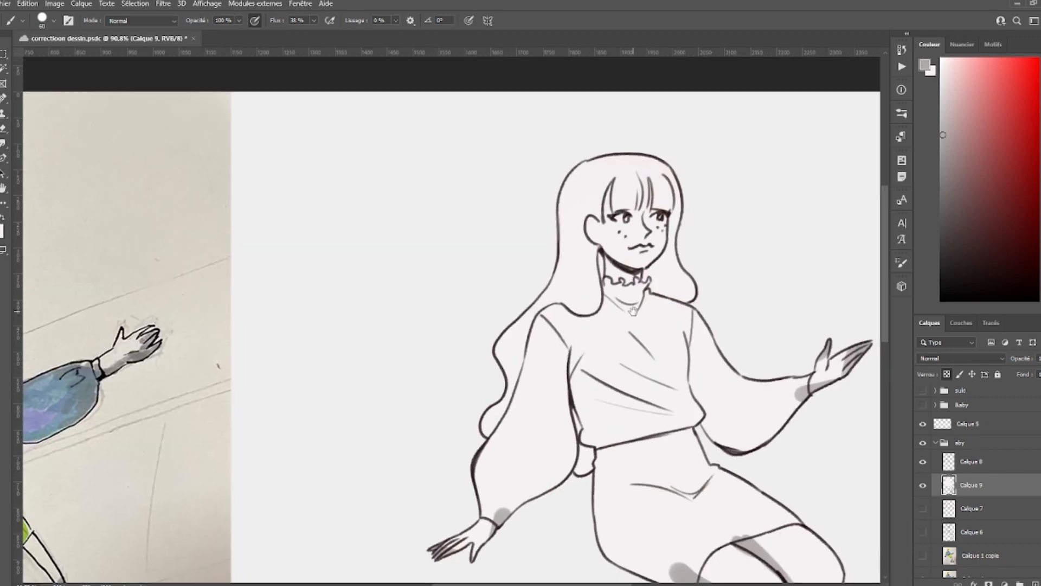
mouse_move(600, 267)
left_mouse_down()
mouse_move(638, 287)
mouse_move(663, 278)
left_mouse_up()
mouse_move(442, 452)
left_mouse_down()
mouse_move(668, 432)
mouse_move(755, 439)
left_mouse_up()
left_click_drag(544, 341, 104, 419)
left_click_drag(542, 331, 716, 311)
mouse_move(428, 384)
left_mouse_down()
mouse_move(614, 342)
mouse_move(389, 395)
left_mouse_up()
mouse_move(599, 261)
left_mouse_down()
mouse_move(572, 270)
mouse_move(604, 273)
mouse_move(604, 291)
left_mouse_up()
- Sample a pale pink from the original drawing's face and paint blush on the new figure's cheeks, nose and lips
key("bracketleft")
left_click_drag(419, 372, 734, 345)
left_click(160, 255, "alt")
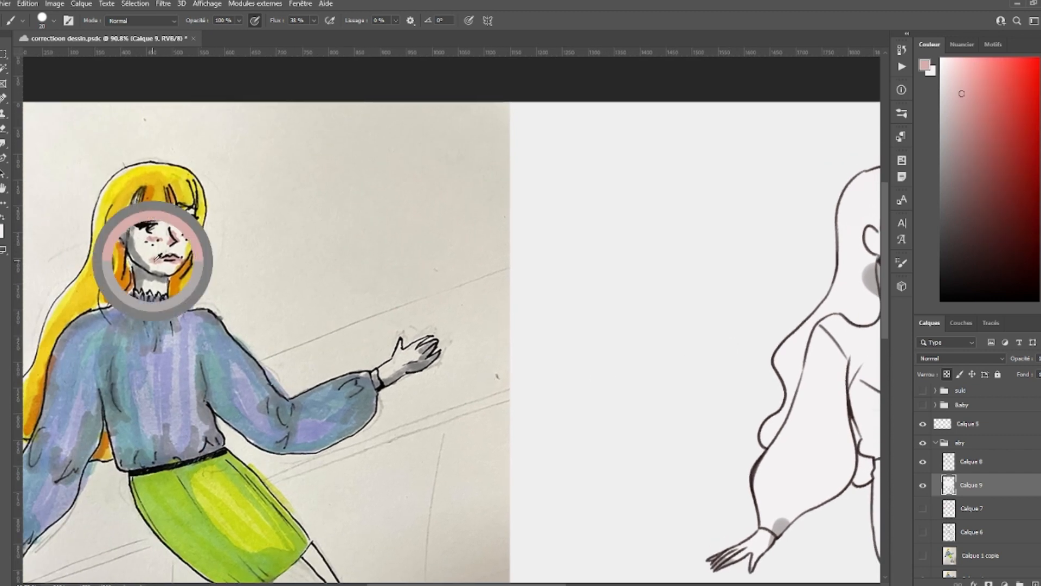
mouse_move(176, 236)
left_mouse_down()
mouse_move(167, 249)
mouse_move(174, 260)
left_mouse_up()
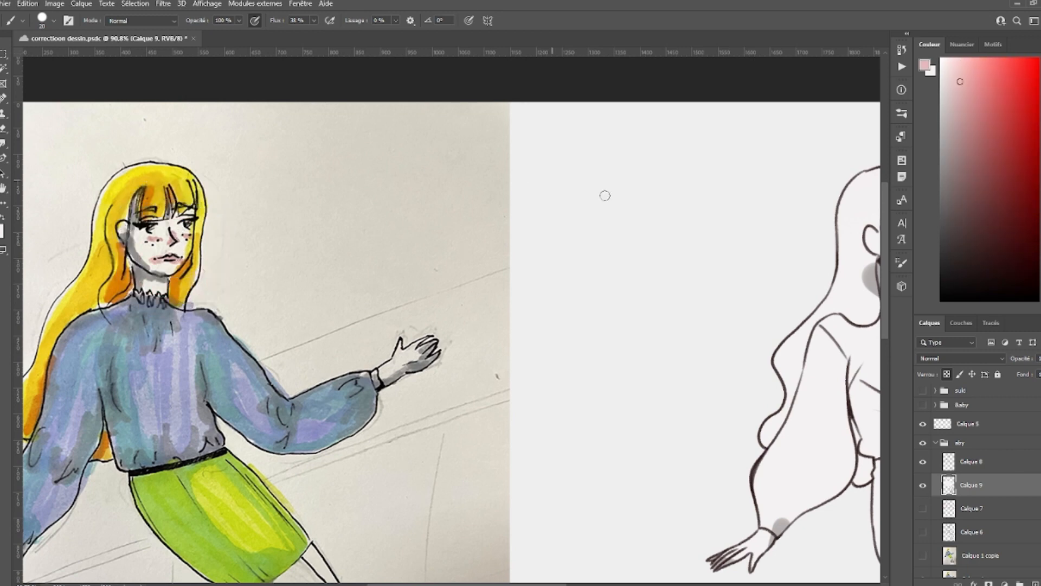
left_click_drag(679, 312, 367, 395)
mouse_move(554, 334)
left_mouse_down()
mouse_move(602, 331)
mouse_move(589, 330)
left_mouse_up()
key("ctrl+z")
key("ctrl+z")
left_click_drag(572, 303, 422, 231)
left_click_drag(425, 251, 426, 260)
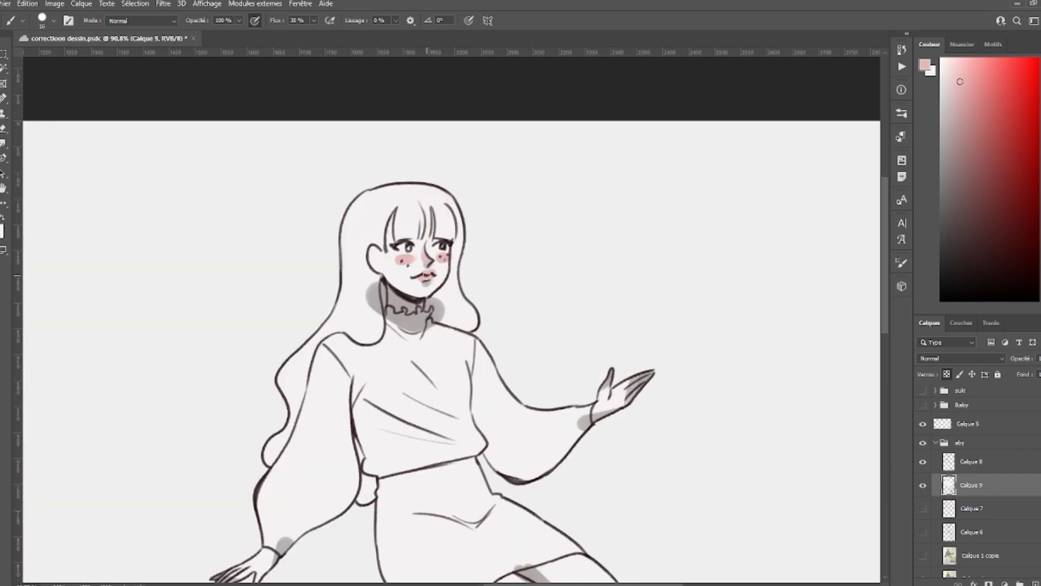
- Tint the new figure's ear and the fingers of both hands with the pale pink
left_click_drag(373, 247, 372, 263)
key("ctrl+z")
scroll(271, 543, "up", 4)
left_click_drag(271, 559, 399, 420)
mouse_move(422, 437)
left_mouse_down()
mouse_move(351, 430)
mouse_move(380, 444)
left_mouse_up()
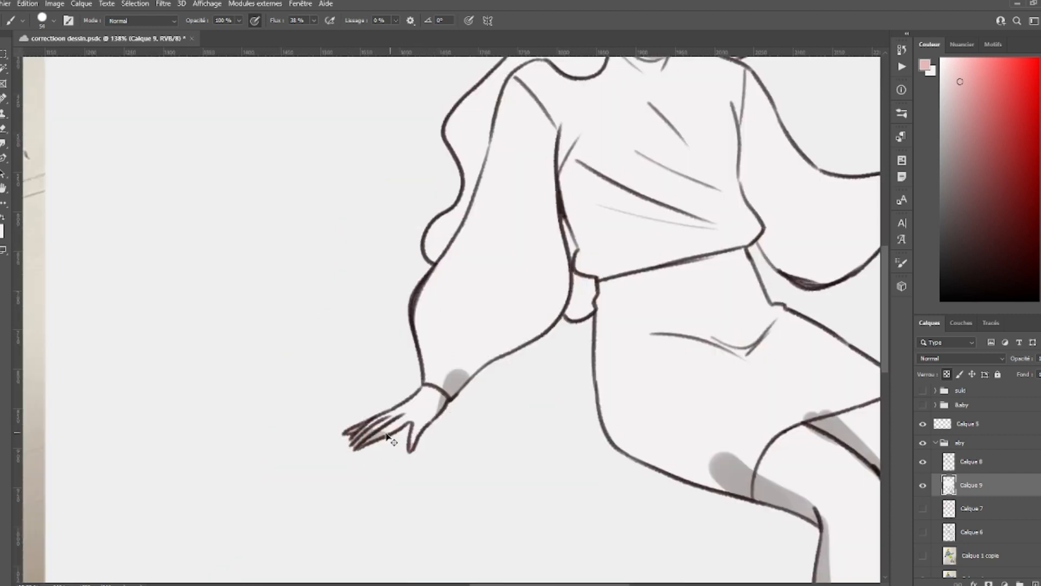
scroll(483, 441, "down", 7)
left_click_drag(754, 305, 779, 305)
left_click_drag(710, 301, 687, 321)
- Paint a soft pink blush patch on each of the figure's knees
left_click_drag(695, 434, 659, 316)
left_click_drag(567, 443, 577, 465)
mouse_move(697, 420)
left_mouse_down()
mouse_move(663, 403)
mouse_move(692, 422)
mouse_move(656, 431)
left_mouse_up()
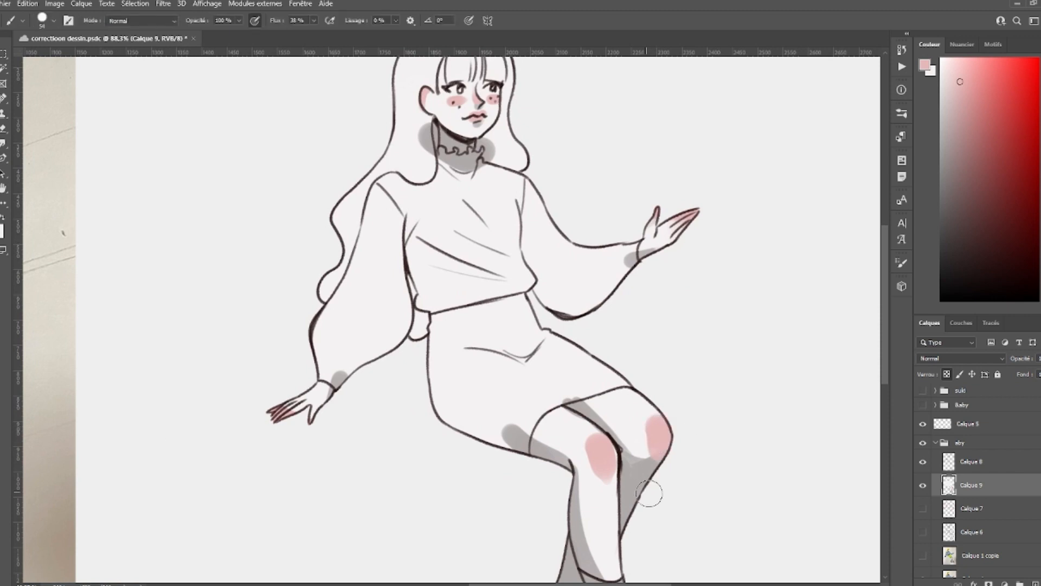
scroll(694, 466, "down", 5)
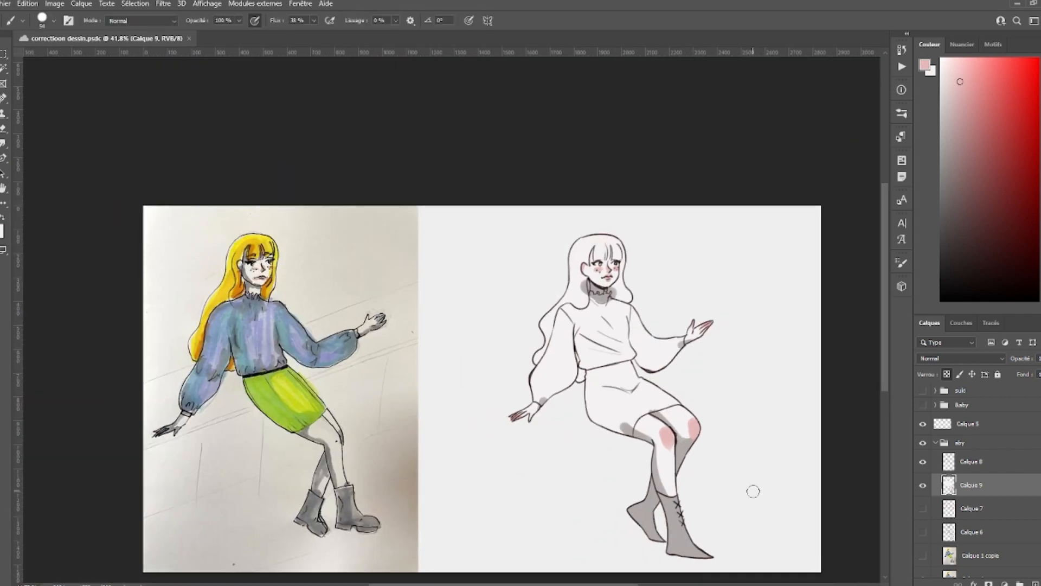
- Add a new layer above the figure's base colour, clip it to that base and pick a light orange
scroll(515, 351, "up", 4)
left_click(1036, 583)
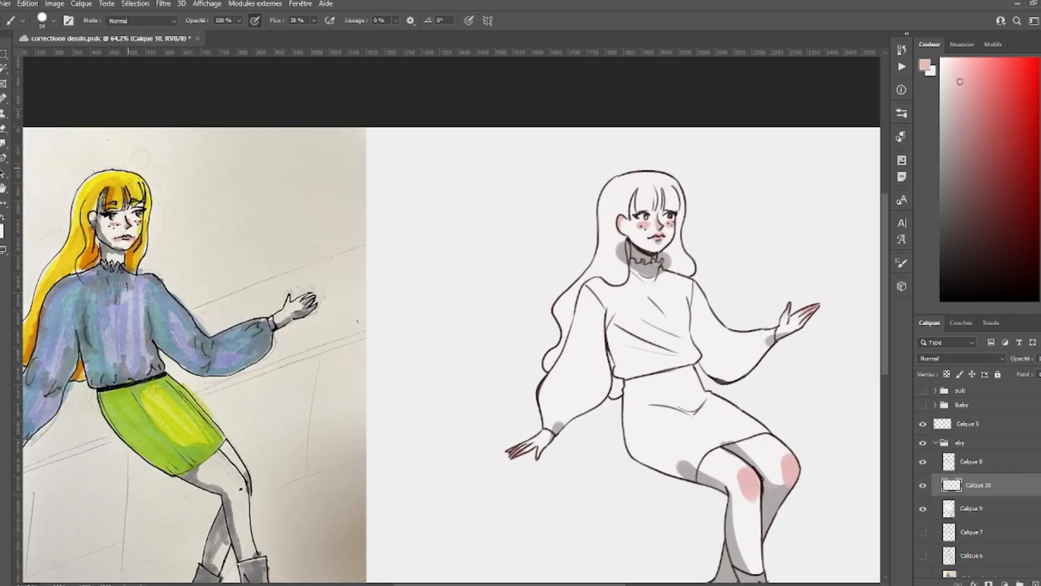
left_click(1040, 279)
left_click(980, 88)
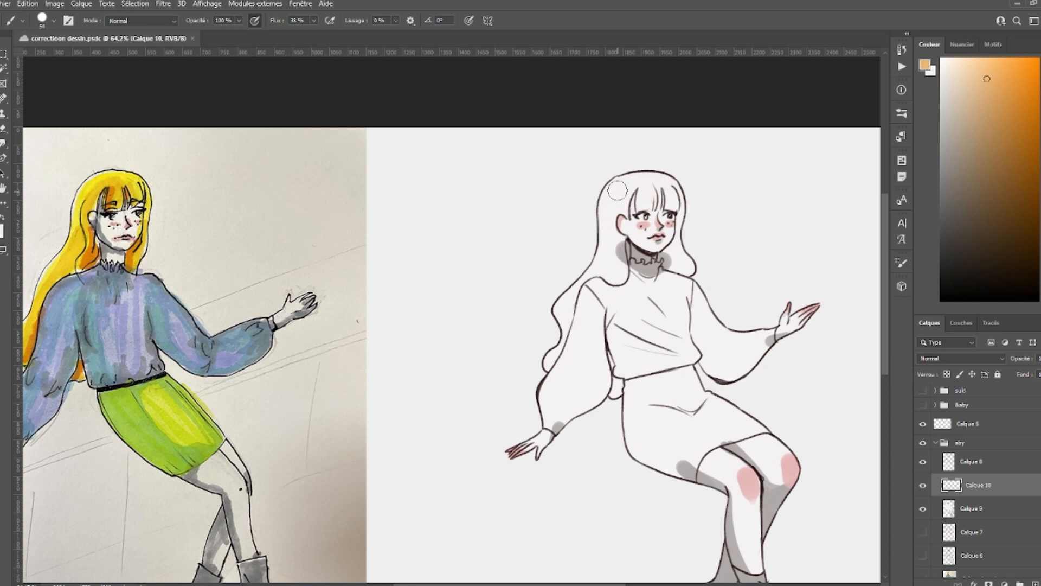
key("ctrl+alt+g")
- Fill all of the figure's hair with the light orange and lock the hair layer's transparent pixels
left_click_drag(617, 191, 612, 248)
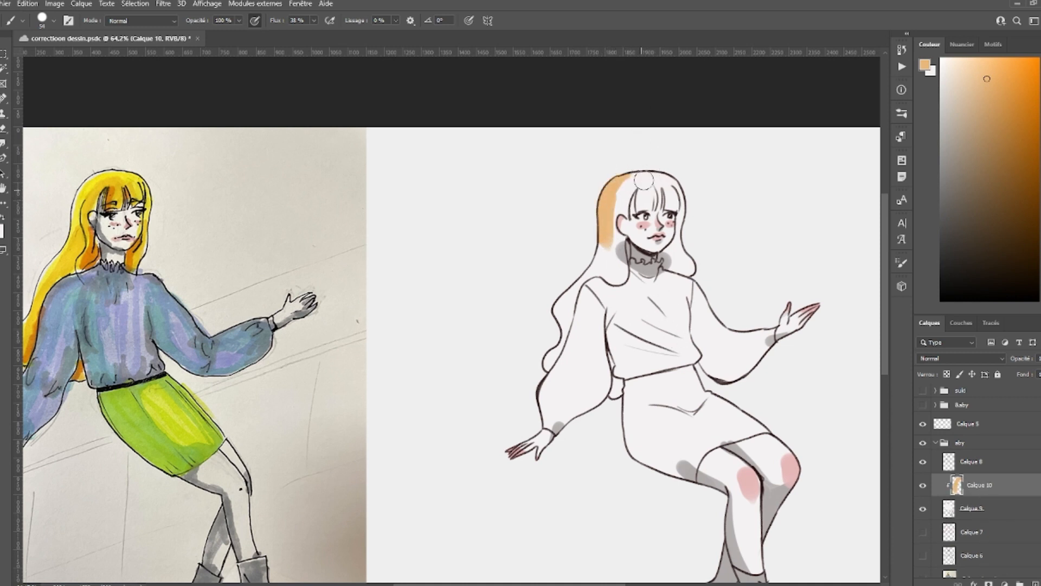
mouse_move(613, 237)
left_mouse_down()
mouse_move(621, 268)
mouse_move(602, 236)
mouse_move(555, 335)
left_mouse_up()
key("e")
key("b")
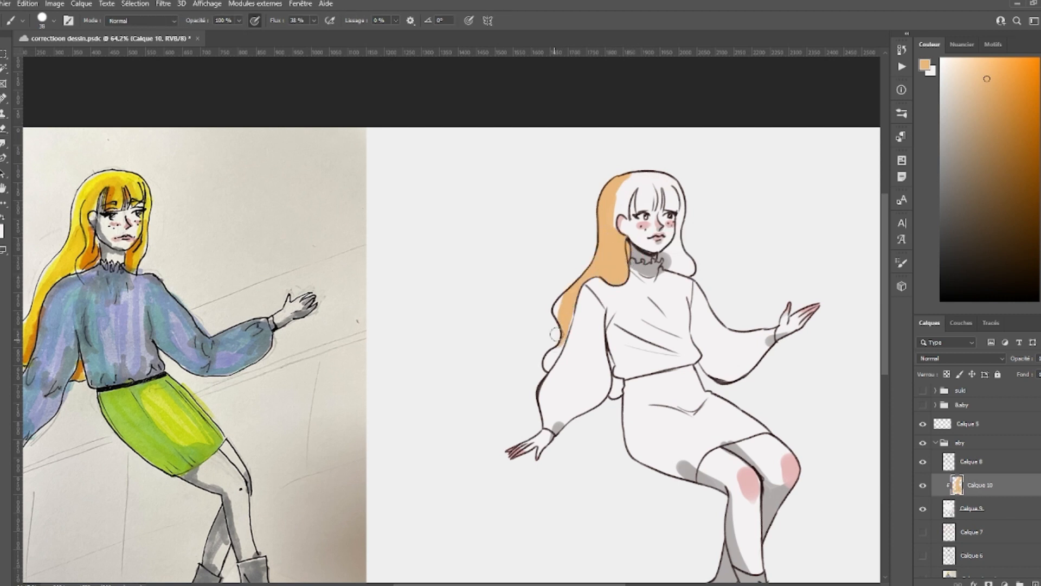
left_click(948, 374)
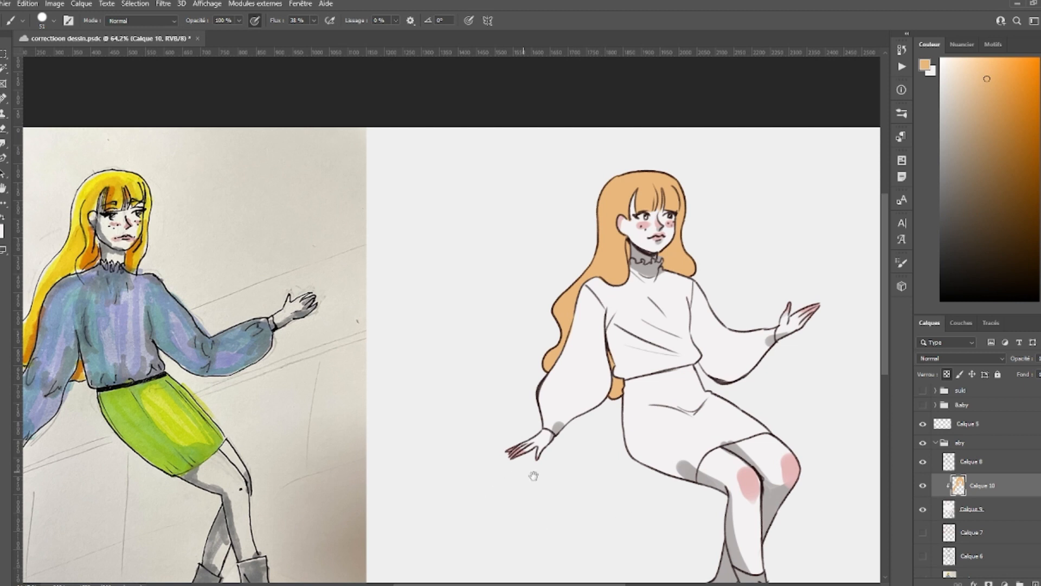
- Pick a darker orange and shade the hair behind the arm and back and beside the neck
left_click_drag(533, 477, 587, 494)
left_click(1001, 115)
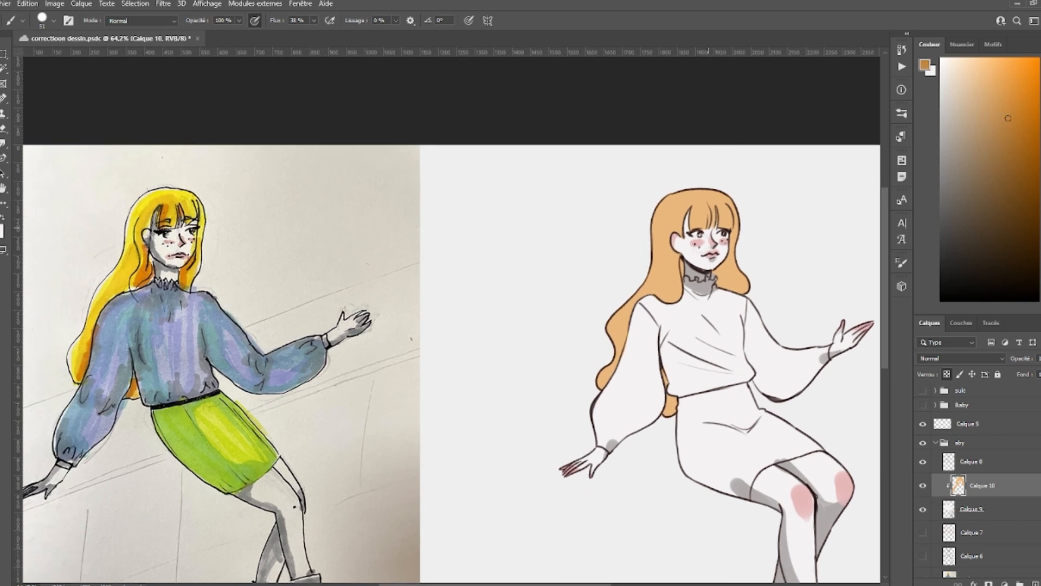
left_click(604, 382)
left_click_drag(665, 378, 669, 411)
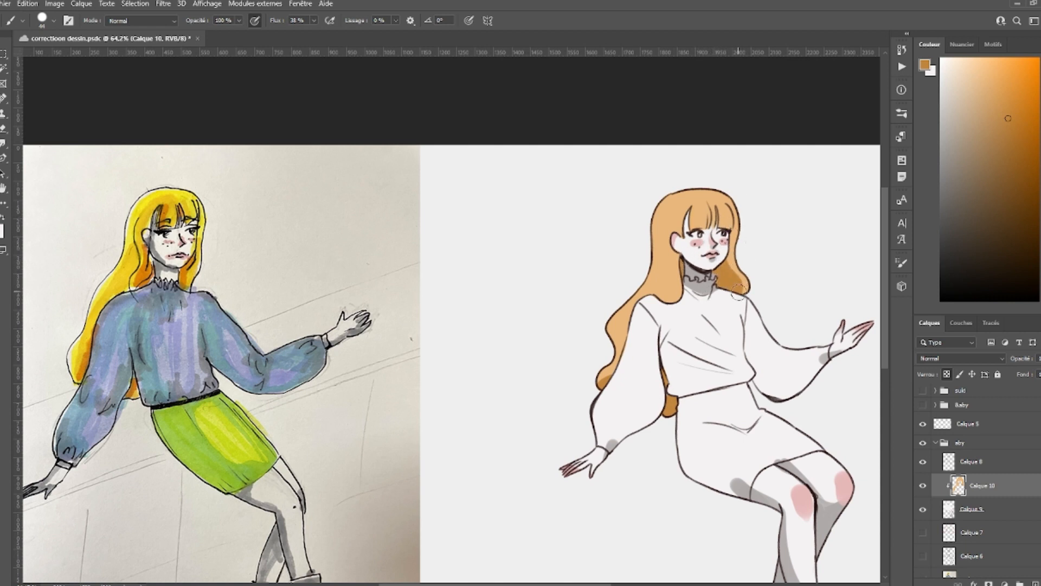
- Paint lighter orange highlights across the crown and bangs, blend them with the base hair colour, and save the file
left_click(978, 60)
left_click_drag(671, 207, 676, 223)
left_click_drag(703, 205, 704, 220)
left_click(657, 250, "alt")
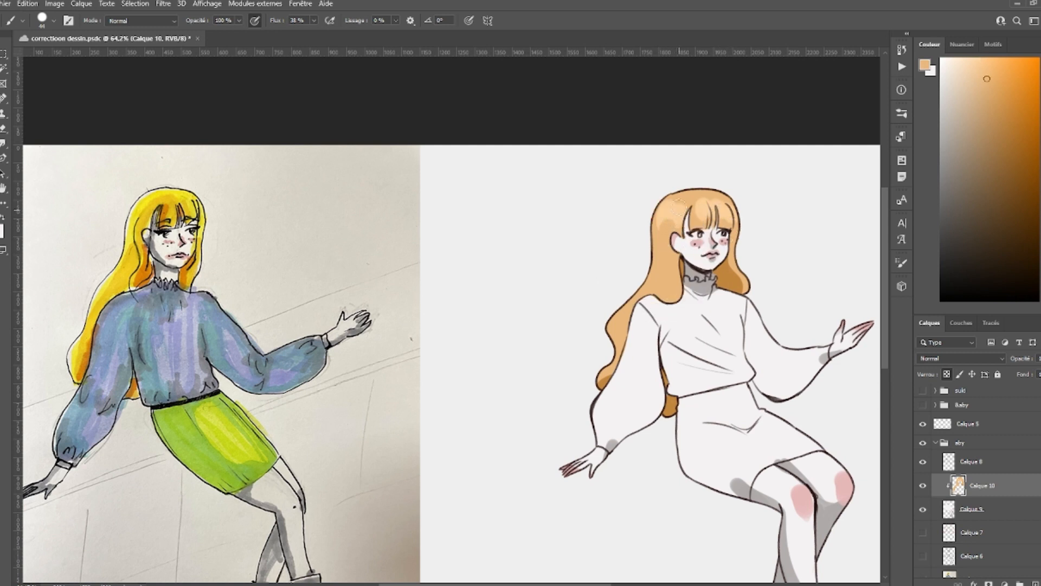
left_click_drag(704, 221, 734, 211)
key("ctrl+s")
- Fill the sweater with a muted lavender on its own clipped layer below the hair and lock its transparent pixels
left_click_drag(763, 450, 675, 430)
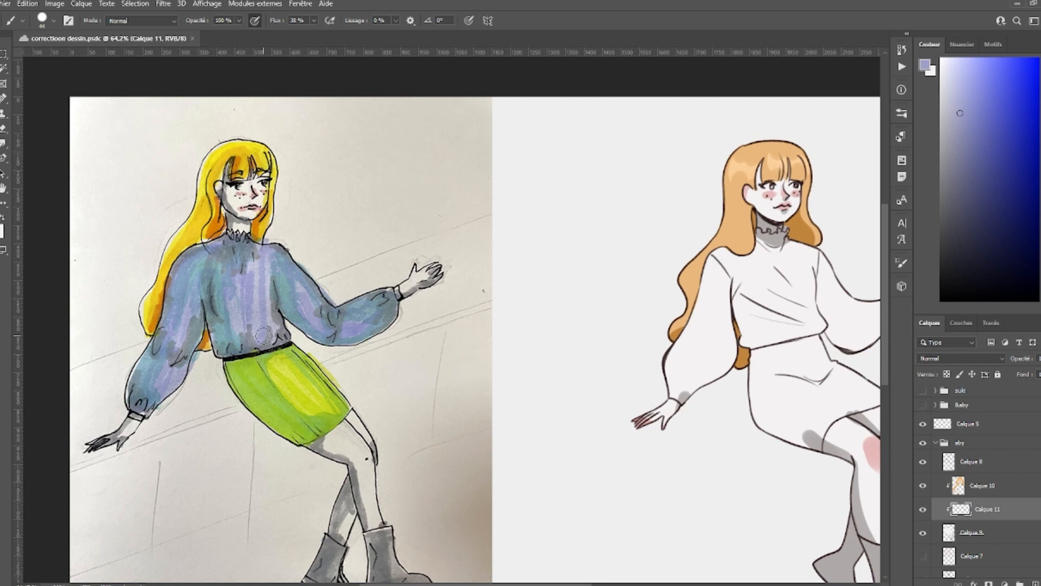
left_click_drag(562, 358, 412, 386)
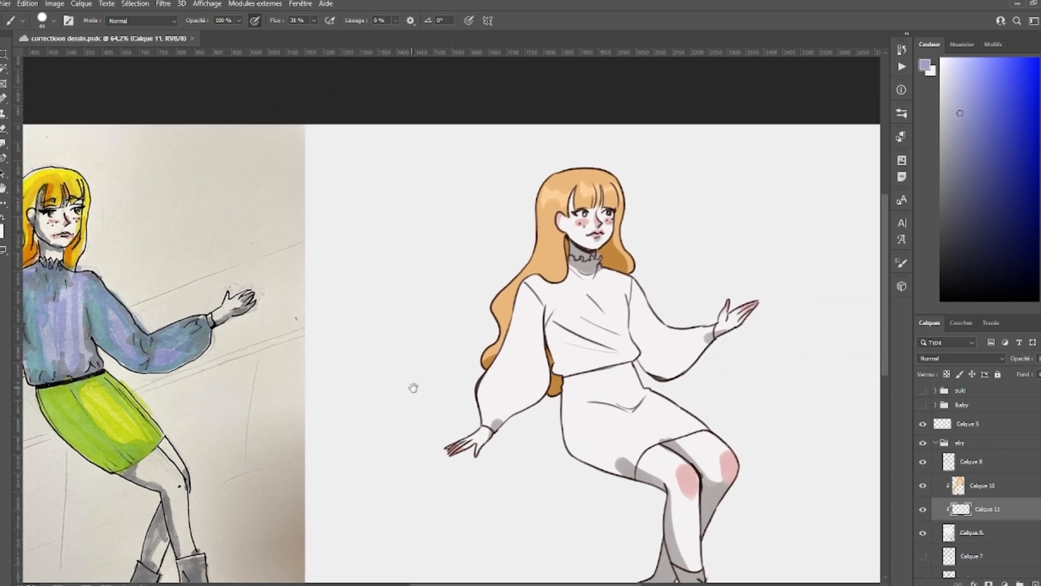
mouse_move(547, 287)
left_mouse_down()
mouse_move(483, 412)
mouse_move(497, 436)
mouse_move(487, 441)
mouse_move(523, 394)
left_mouse_up()
key("e")
key("b")
left_click_drag(523, 393, 537, 374)
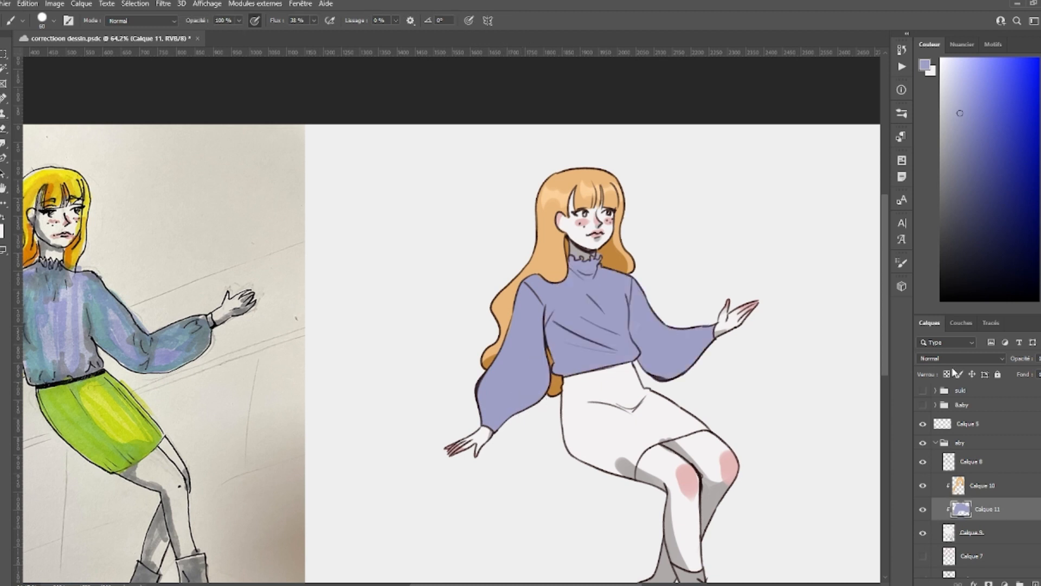
left_click(947, 375)
- Sample the teal from the original sweater and blend blue-green tones into the new sweater's body and sleeves
left_click_drag(500, 468, 610, 501)
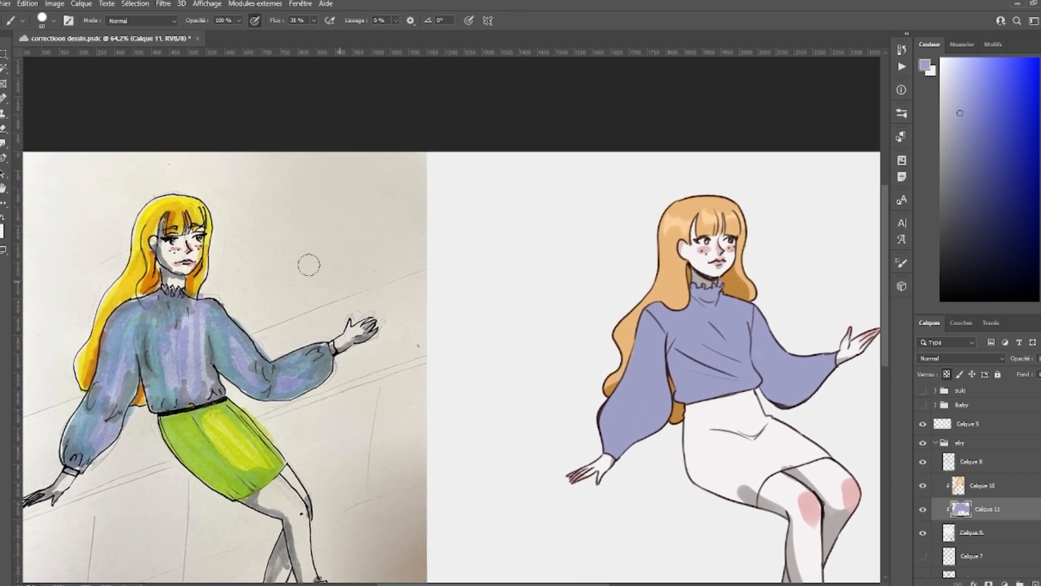
left_click(154, 343, "alt")
right_click(666, 399, "alt")
mouse_move(691, 363)
left_mouse_down()
mouse_move(698, 377)
mouse_move(732, 385)
mouse_move(681, 320)
mouse_move(644, 329)
left_mouse_up()
left_click_drag(632, 380, 615, 426)
key("x")
left_click(716, 329, "alt")
mouse_move(716, 329)
left_mouse_down()
mouse_move(735, 375)
mouse_move(783, 363)
mouse_move(793, 368)
mouse_move(740, 365)
mouse_move(788, 395)
mouse_move(804, 379)
left_mouse_up()
left_click_drag(799, 506, 779, 496)
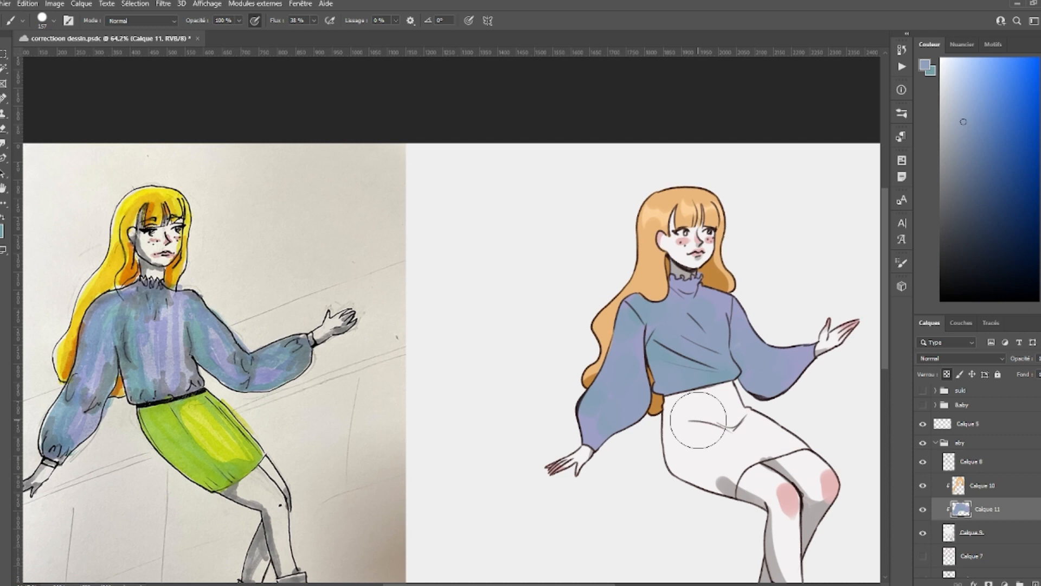
- Pick a pale lilac, add a clipped layer above the sweater colour and load the sweater's shape as a selection
left_click(198, 302, "alt")
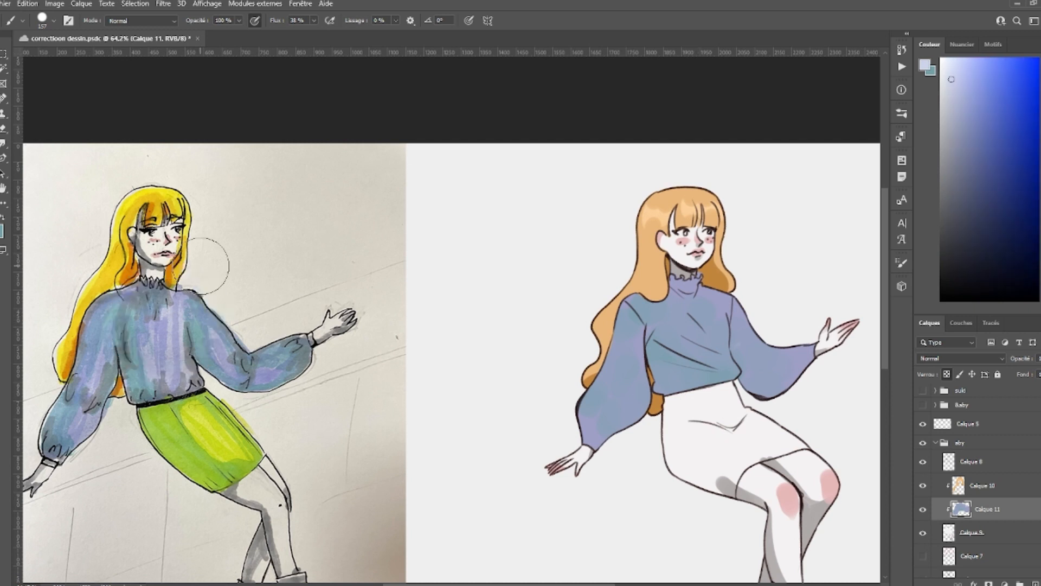
left_click(959, 67)
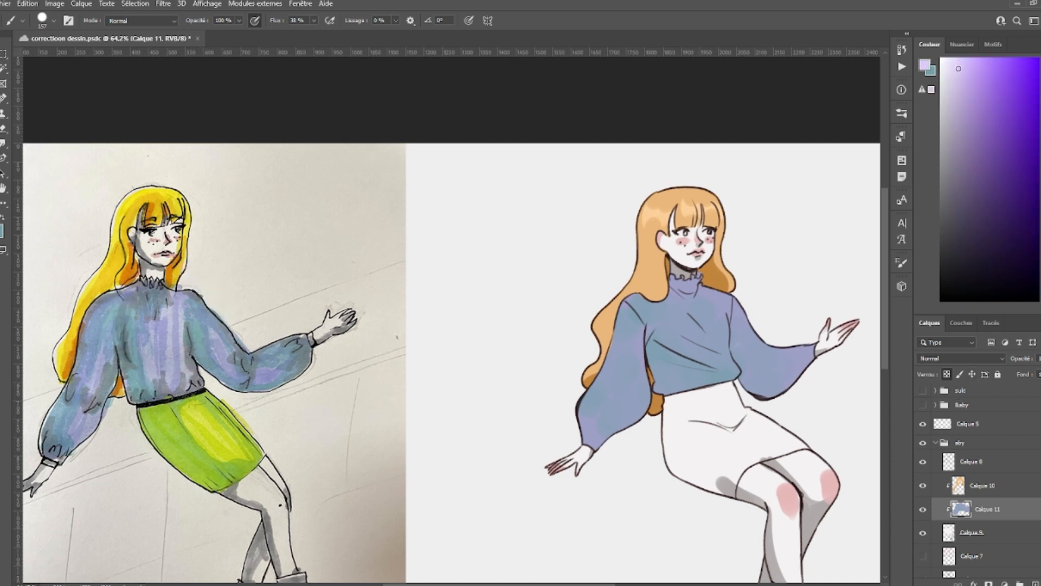
left_click(1036, 584)
left_click(963, 534, "ctrl")
- Paint pale lilac highlights over the sweater's sleeves and chest, leaving the folds in the darker blue
left_click_drag(654, 330, 640, 330)
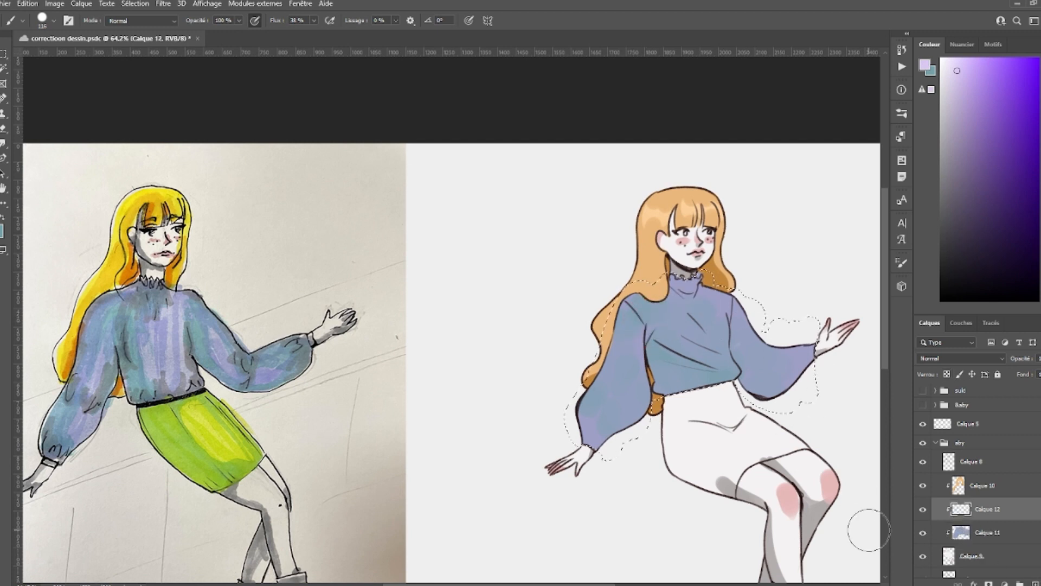
mouse_move(623, 388)
left_mouse_down()
mouse_move(585, 394)
mouse_move(620, 444)
left_mouse_up()
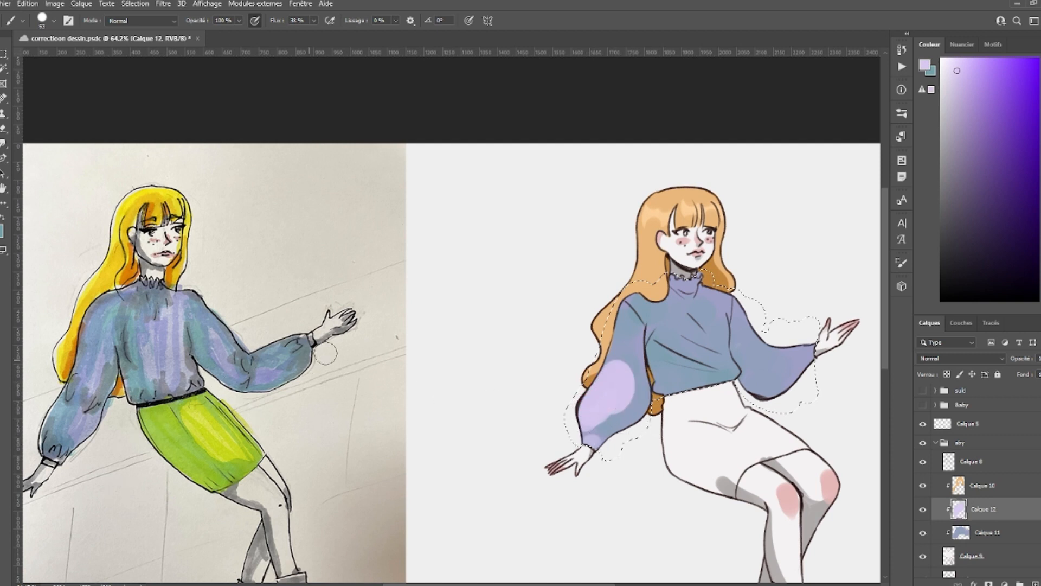
mouse_move(621, 312)
left_mouse_down()
mouse_move(604, 353)
mouse_move(630, 350)
left_mouse_up()
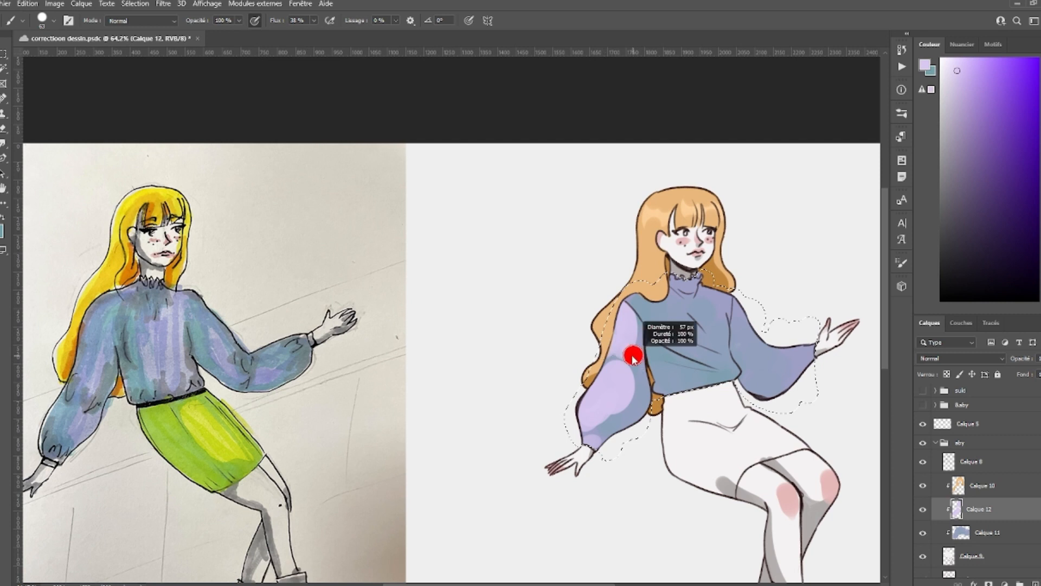
scroll(837, 372, "down", 1)
- Set the highlight layer's blending mode to Lumière crue and touch up the sweater highlights with the eraser
left_click(953, 356)
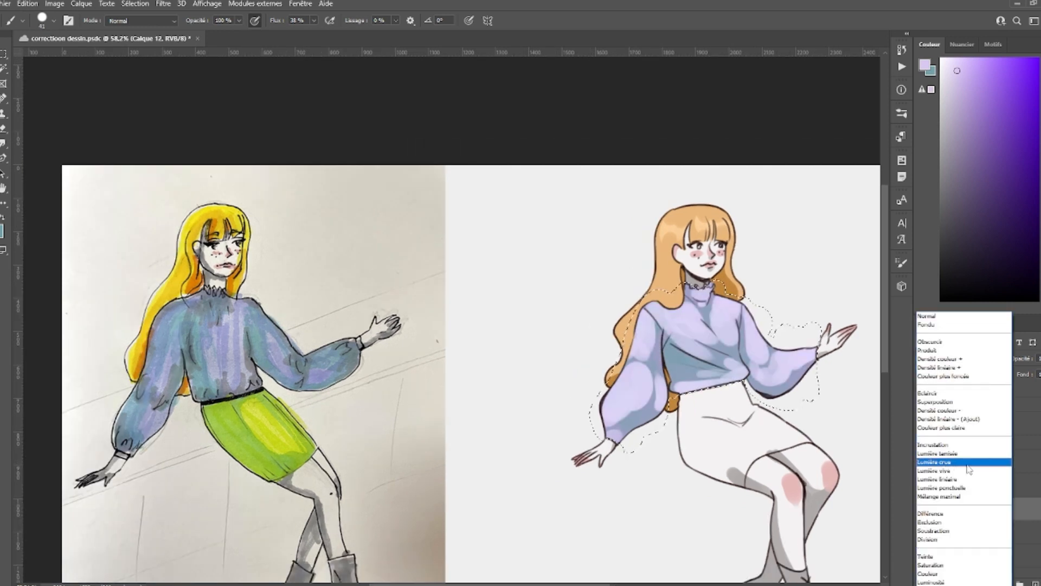
left_click(942, 462)
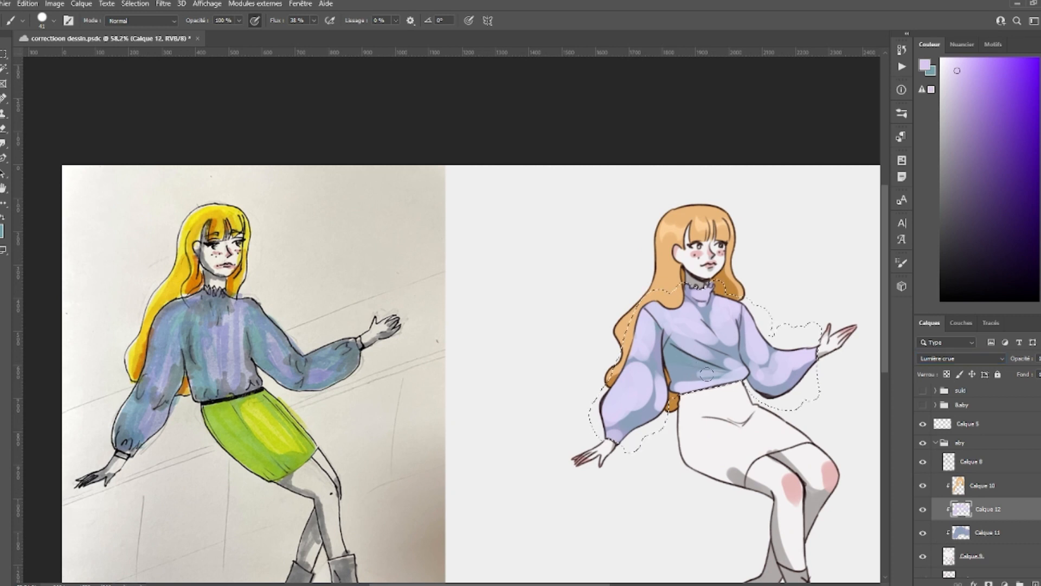
key("e")
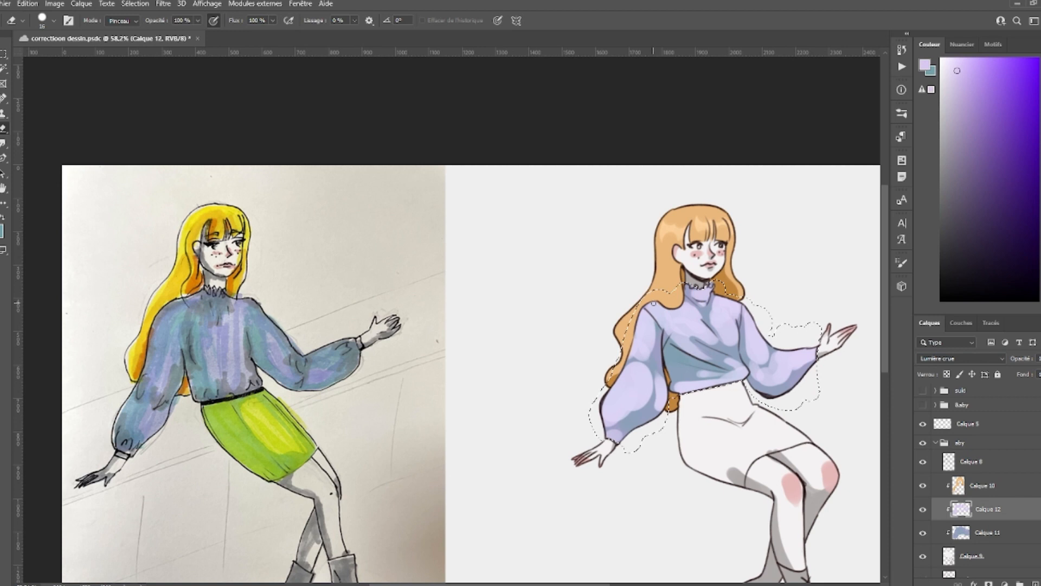
mouse_move(633, 361)
left_mouse_down()
mouse_move(647, 359)
mouse_move(589, 356)
left_mouse_up()
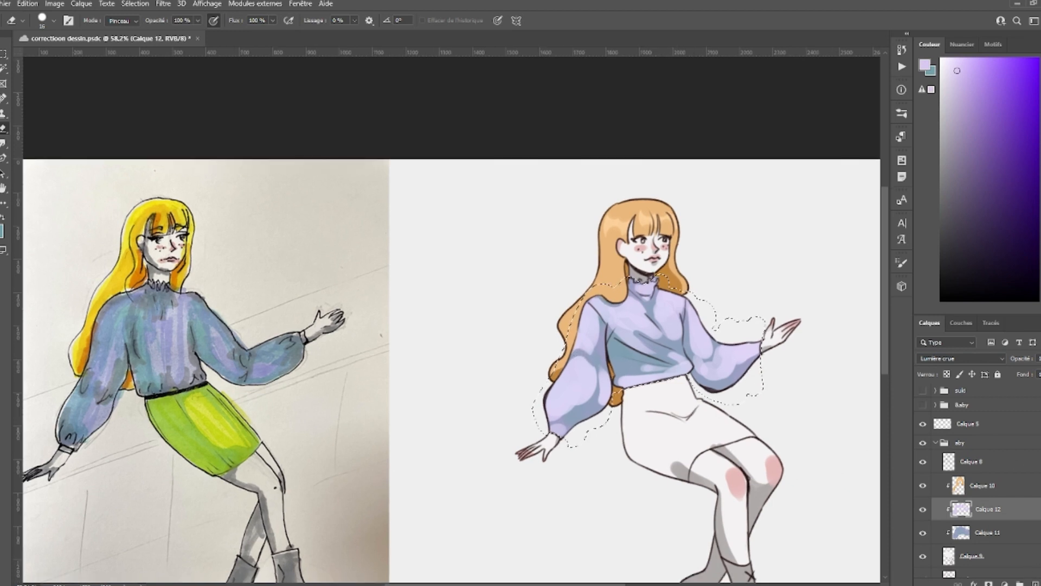
- Add a clipped layer in Produit mode and paint muted purple shadows along the sweater's folds and sleeve edges
key("ctrl+shift+alt+n")
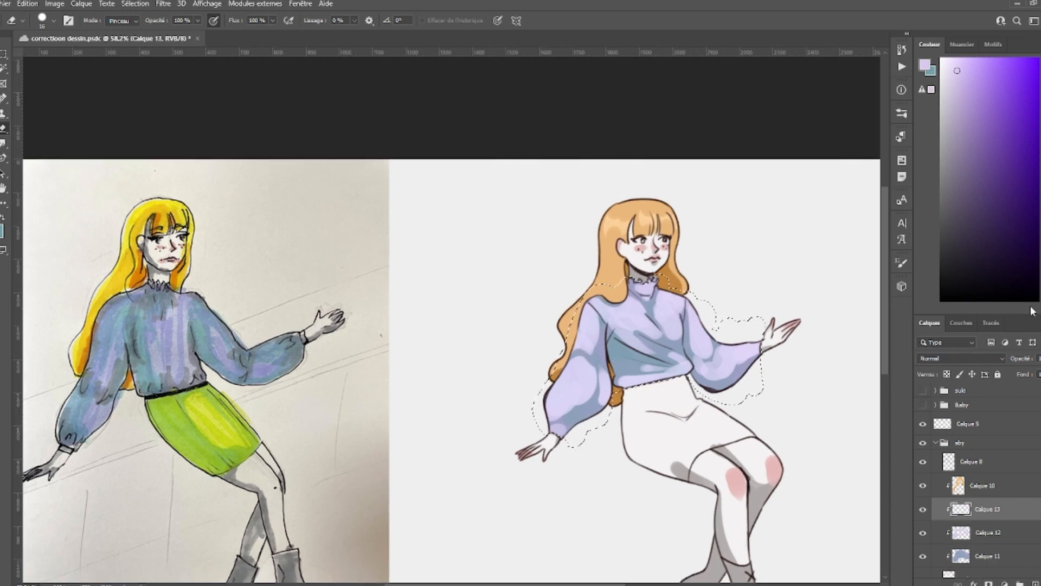
left_click(959, 118)
right_click(568, 439, "alt")
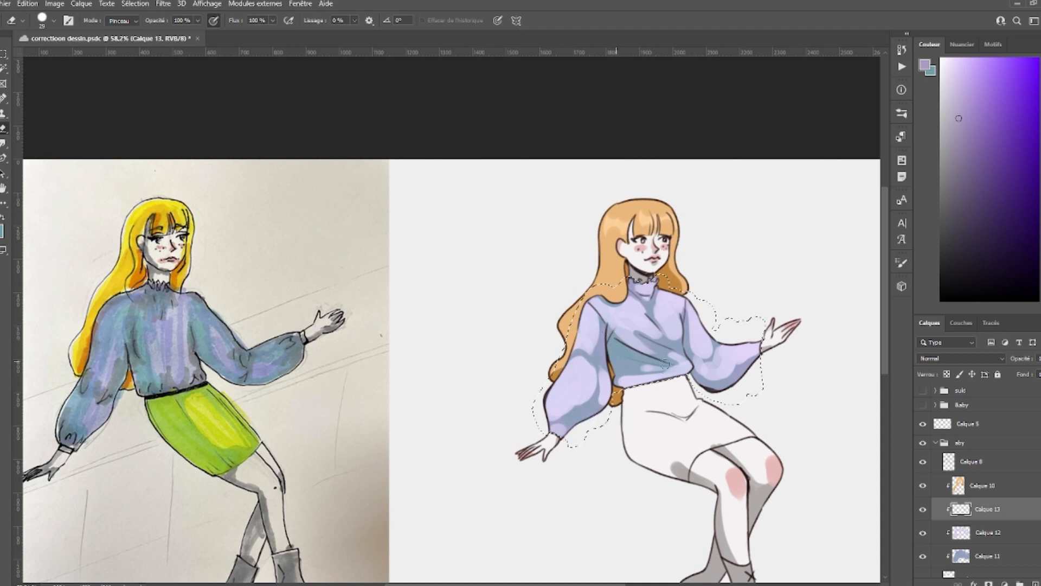
scroll(644, 358, "down", 3)
key("b")
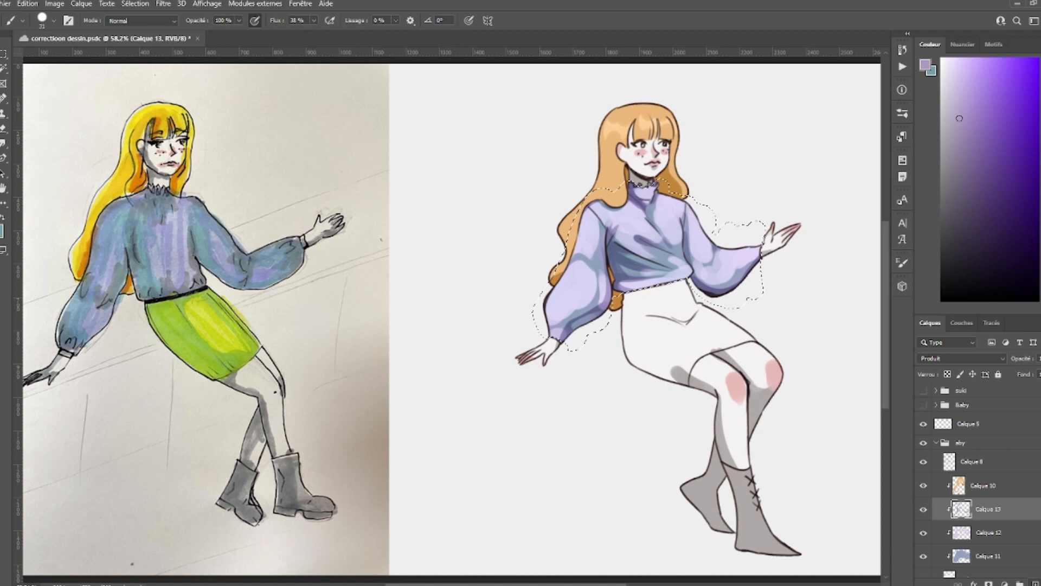
- Add another clipped layer and paint pale blue and lilac reflections over the sweater's chest and sleeves
left_click(1035, 584)
left_click(970, 73)
mouse_move(568, 296)
left_mouse_down()
mouse_move(578, 296)
mouse_move(575, 283)
mouse_move(556, 298)
mouse_move(565, 306)
mouse_move(578, 285)
mouse_move(568, 279)
left_mouse_up()
key("ctrl+z")
left_click(1040, 171)
key("x")
mouse_move(630, 218)
left_mouse_down()
mouse_move(649, 234)
mouse_move(630, 242)
mouse_move(632, 215)
mouse_move(672, 209)
mouse_move(703, 243)
left_mouse_up()
- Finish the iridescent sweater by alternating pale blue and lilac patches on the raised sleeve and waist, and clear the selection
key("x")
key("x")
key("x")
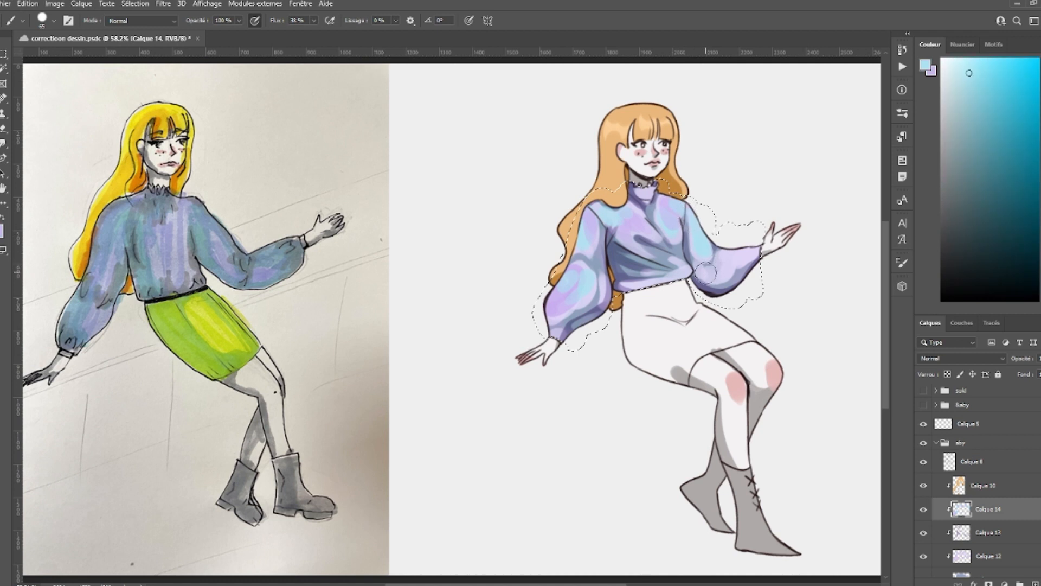
key("x")
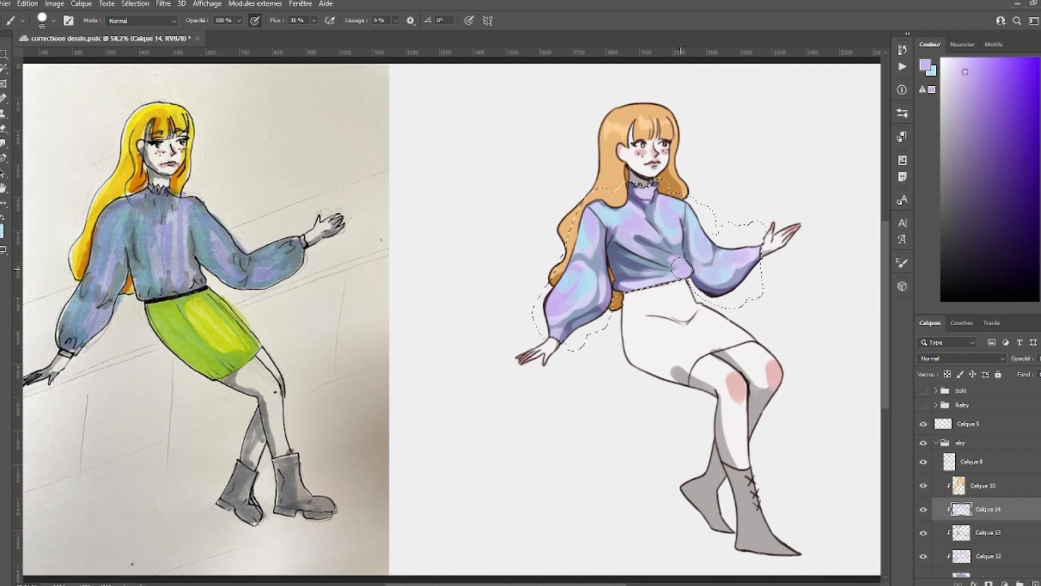
key("x")
left_click_drag(667, 261, 678, 264)
key("ctrl+space")
left_click_drag(850, 438, 831, 414)
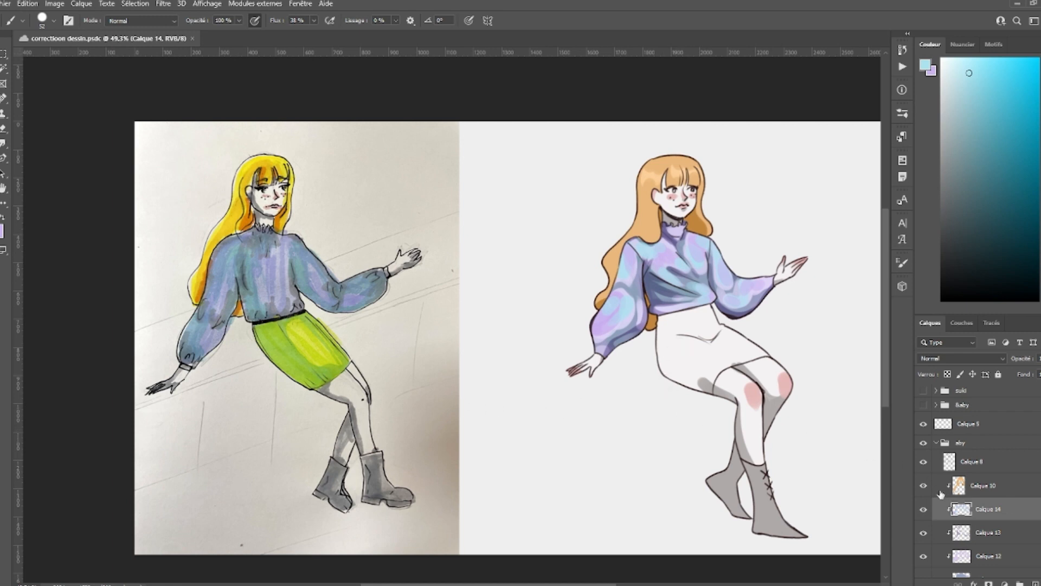
- Add a clipped layer between the sweater colour and the figure's base for the skirt, and save the file
scroll(1011, 516, "down", 2)
left_click(986, 535)
left_click(1035, 584)
key("ctrl+s")
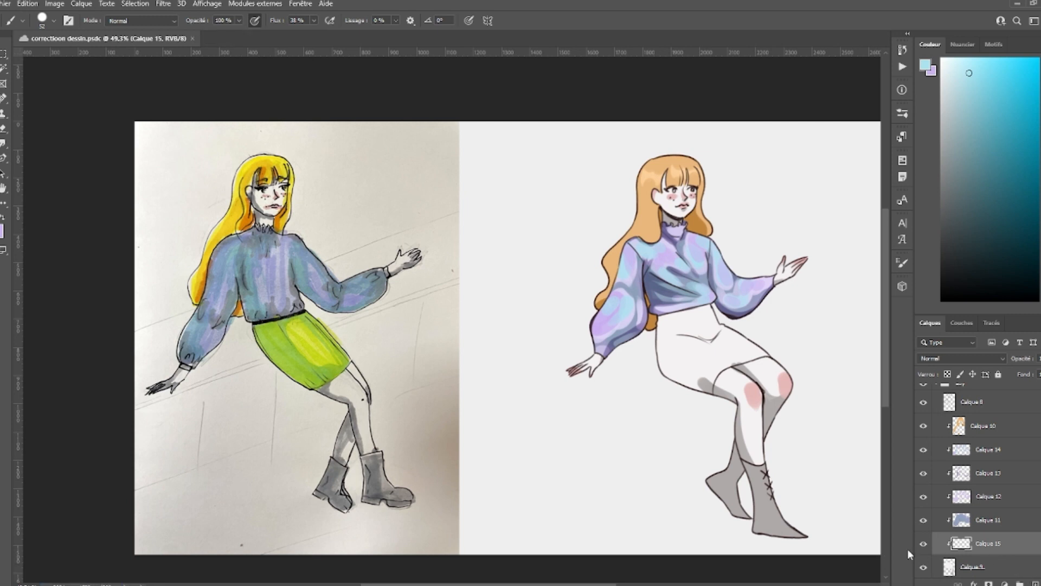
- Sample the yellow-green from the original skirt, fill the new skirt with it and erase the overflow along the hem
left_click(329, 357, "alt")
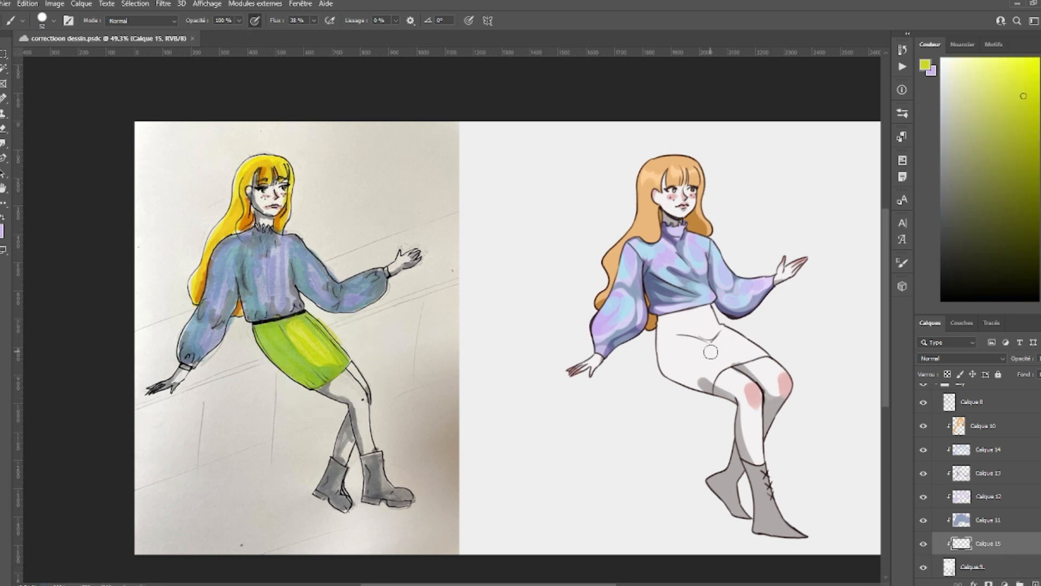
mouse_move(663, 342)
left_mouse_down()
mouse_move(671, 322)
mouse_move(700, 334)
mouse_move(678, 363)
mouse_move(699, 352)
mouse_move(707, 390)
mouse_move(739, 352)
left_mouse_up()
mouse_move(709, 384)
left_mouse_down()
mouse_move(777, 350)
mouse_move(744, 347)
left_mouse_up()
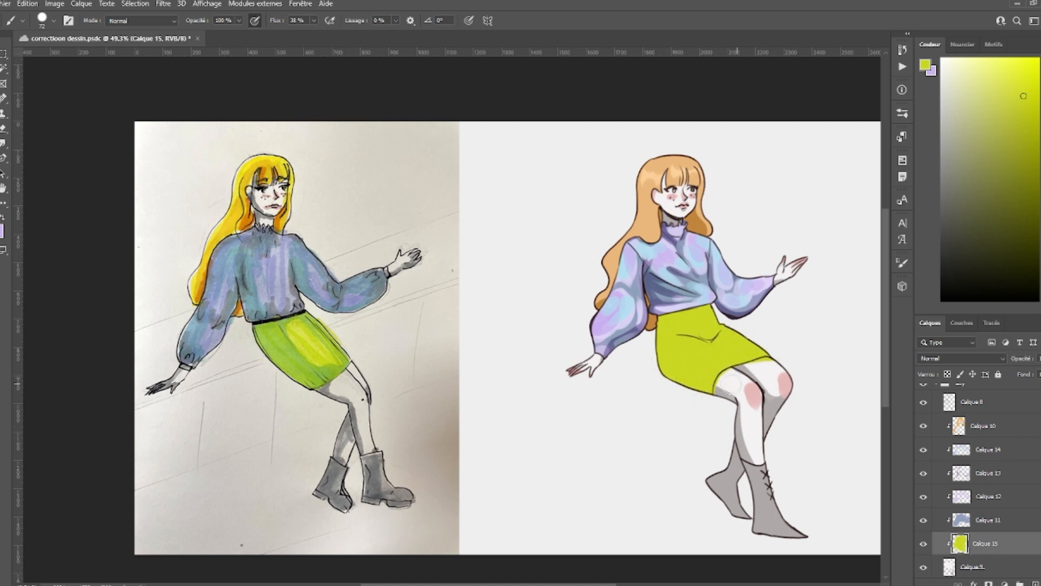
left_click(742, 364, "ctrl")
key("e")
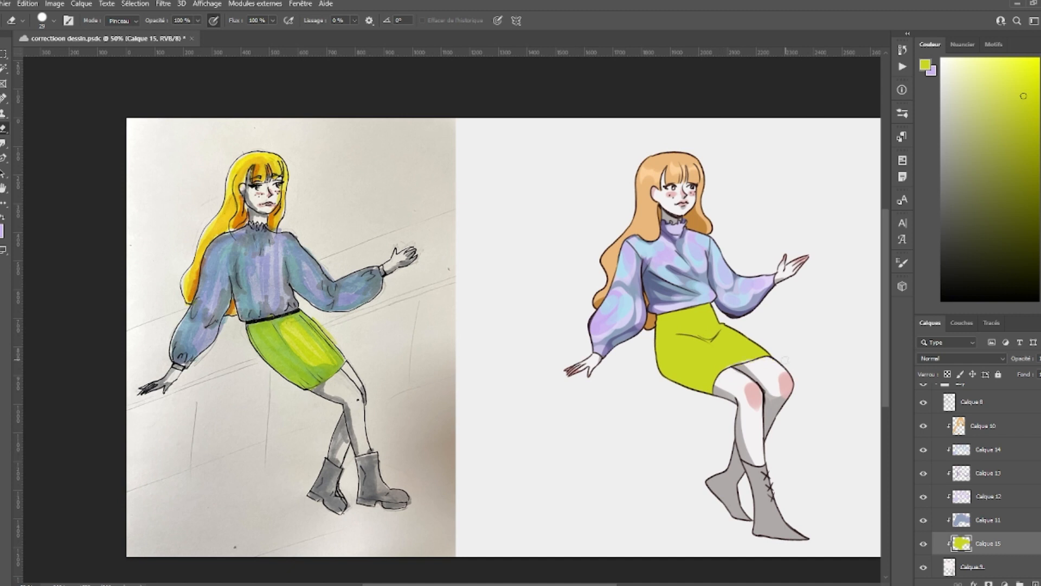
- Save the file, sample the darker green from the original skirt and paint a shadow down the new skirt's left side
key("b")
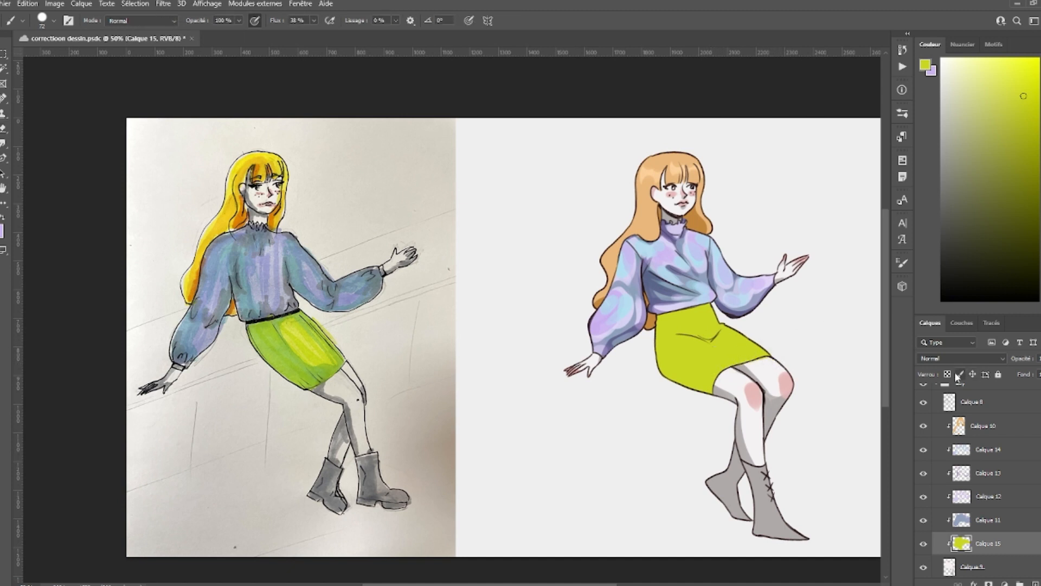
key("e")
key("b")
key("e")
key("b")
key("ctrl+s")
left_click(321, 364, "alt")
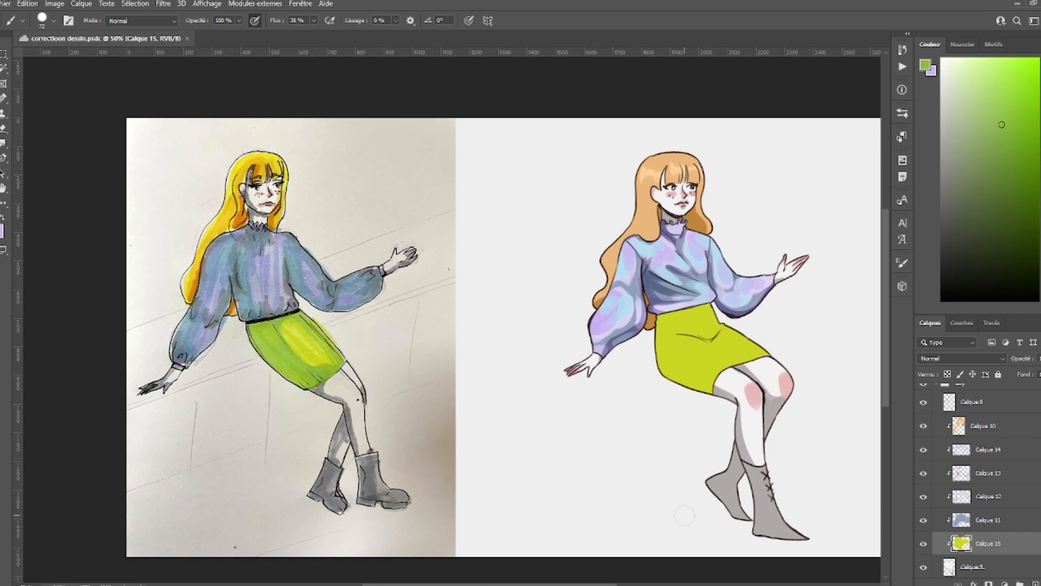
right_click(711, 307, "alt")
mouse_move(709, 305)
left_mouse_down()
mouse_move(682, 321)
mouse_move(701, 359)
mouse_move(650, 361)
mouse_move(722, 388)
left_mouse_up()
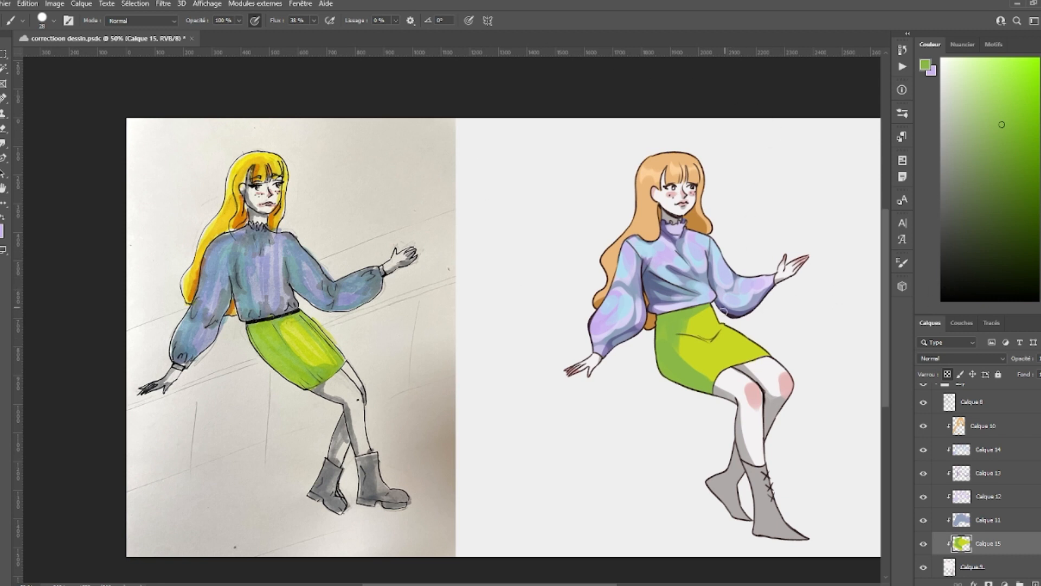
- Extend the green shading around the skirt's fold and lower edge, resampling the skirt's own greens to refine the shadow shapes
left_click_drag(702, 325, 721, 339)
left_click_drag(743, 363, 723, 354)
left_click(753, 347, "alt")
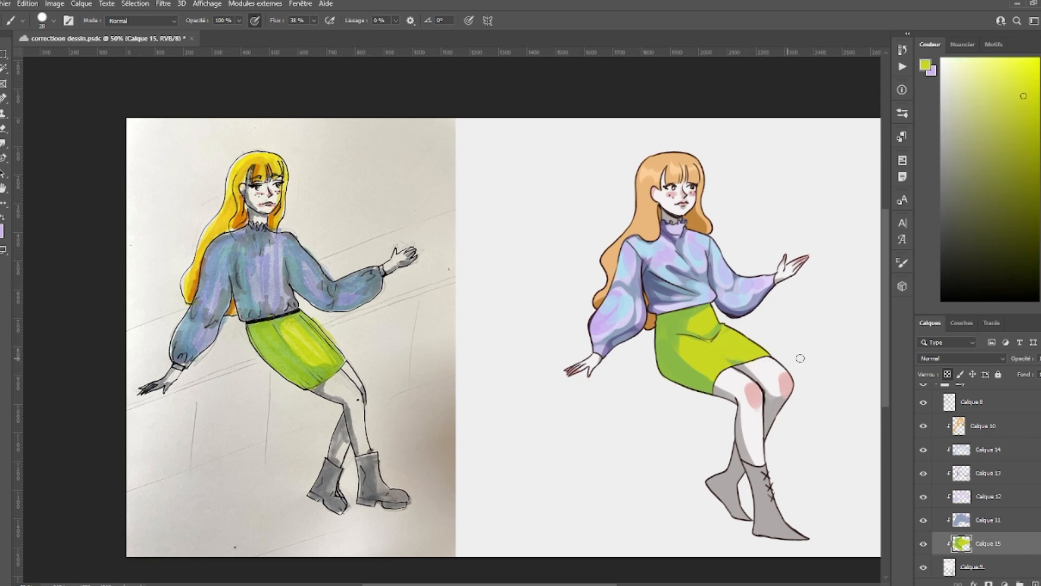
right_click(687, 358, "alt")
mouse_move(662, 361)
left_mouse_down()
mouse_move(679, 389)
mouse_move(719, 410)
left_mouse_up()
left_click(670, 354, "alt")
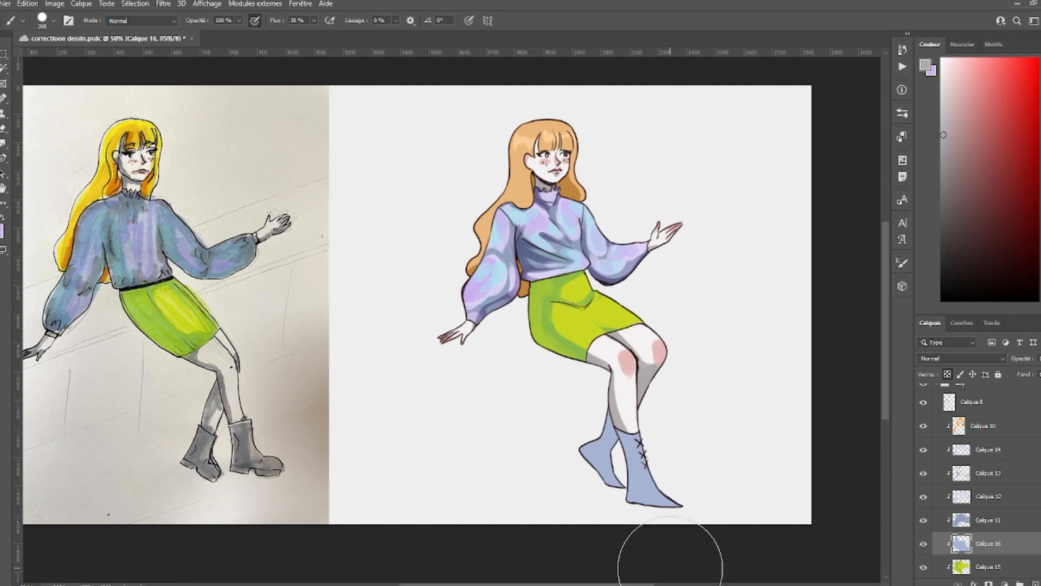
- Examine the recoloured figure up close and as a whole beside the original drawing
key("z")
left_click_drag(536, 227, 602, 219)
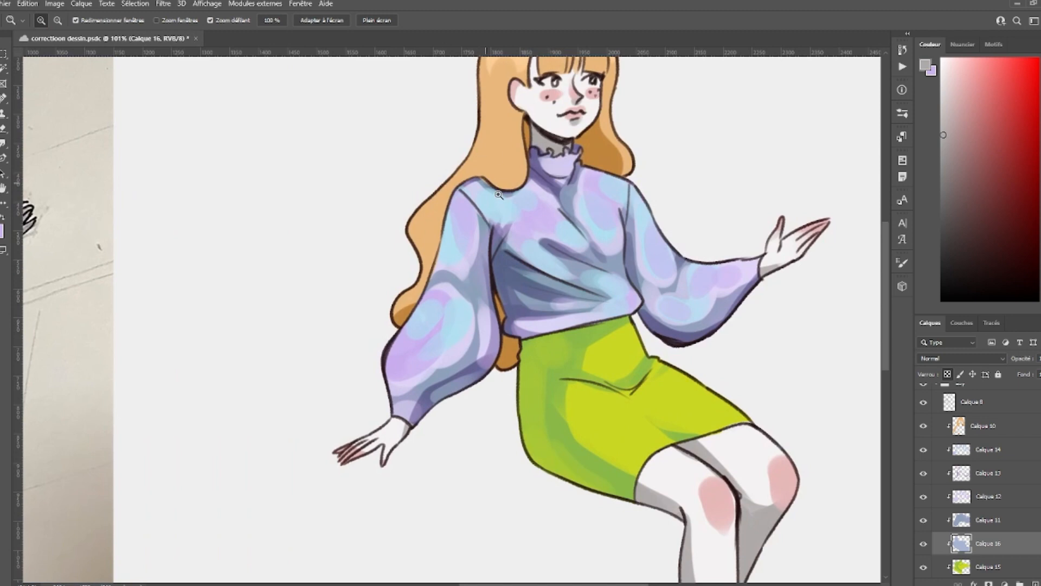
left_click_drag(602, 291, 537, 288)
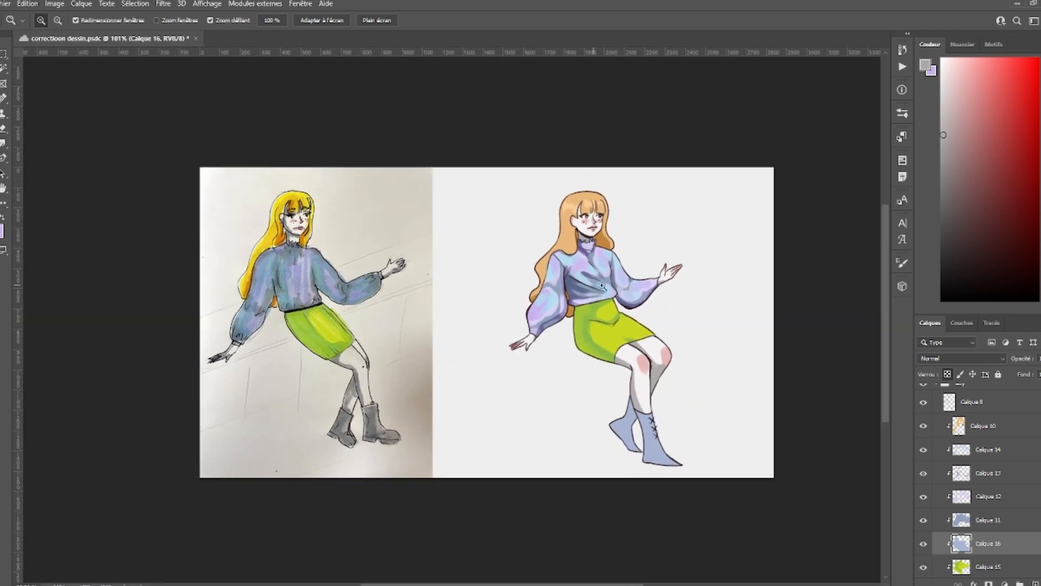
mouse_move(703, 400)
left_mouse_down()
mouse_move(764, 400)
mouse_move(710, 406)
left_mouse_up()
left_click_drag(623, 418, 676, 440)
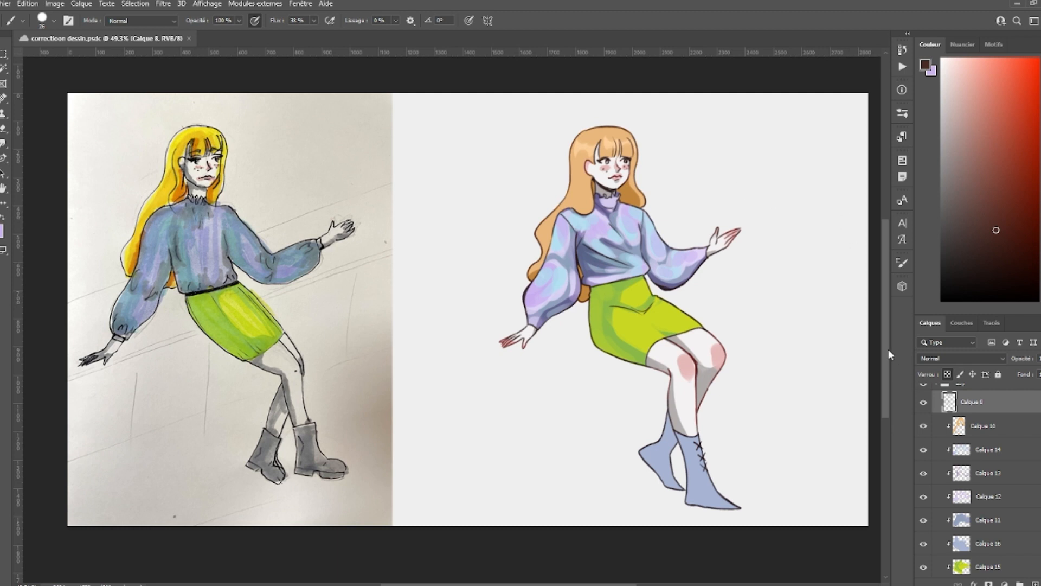
- Switch to the Baby group's drawing, add a new layer above its faded copy and save the file
scroll(965, 414, "up", 2)
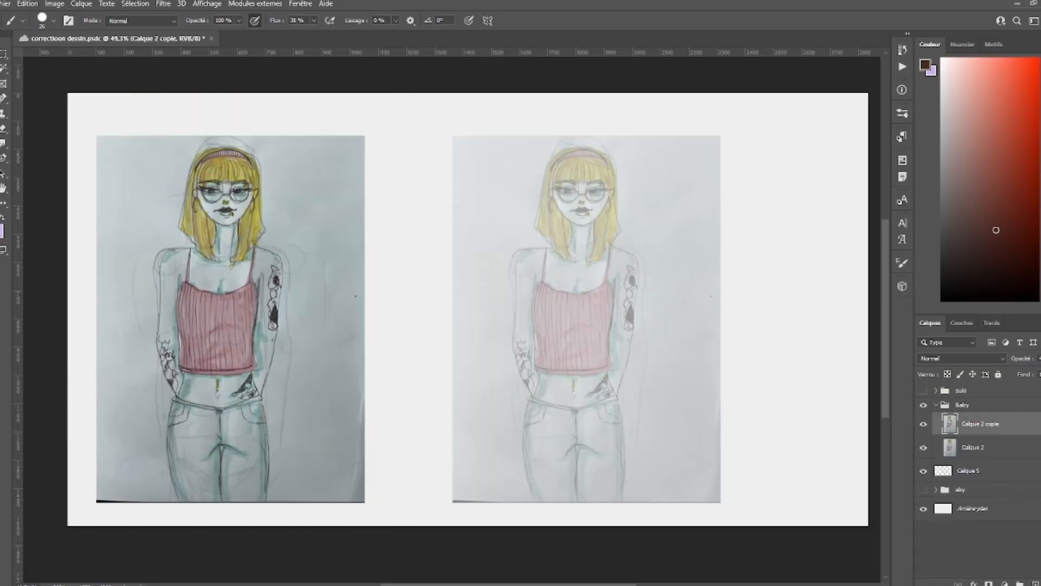
left_click(1036, 583)
key("ctrl+s")
- Choose a thin sketching brush and set the colour to a dark reddish brown
left_click(965, 259)
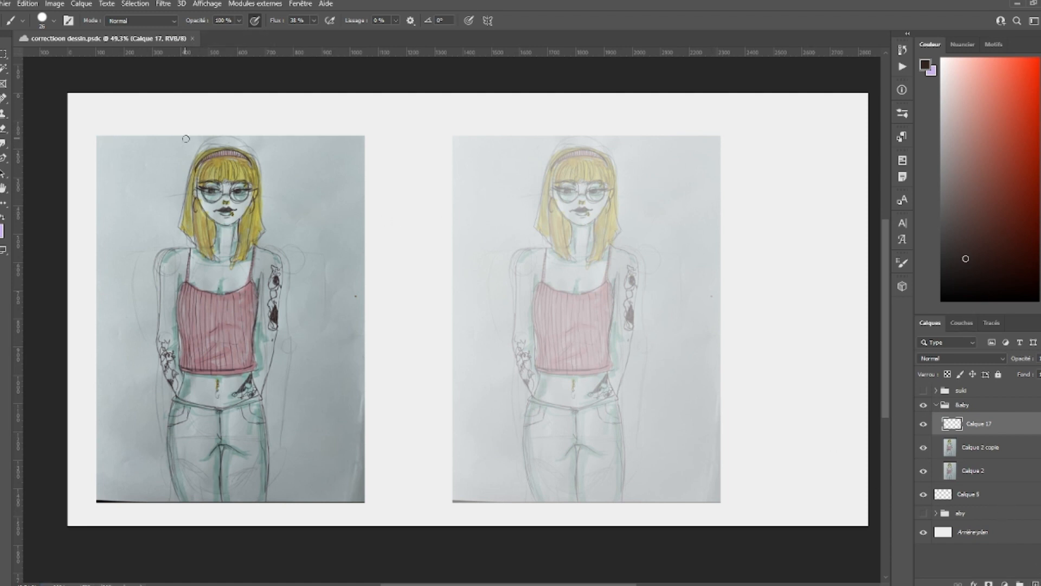
right_click(643, 388)
double_click(840, 522)
left_click_drag(657, 435, 558, 408)
left_click_drag(1014, 195, 1013, 206)
- Sketch the oval contour of the girl's face over the faded drawing, redoing the unsatisfactory stroke
left_click_drag(480, 222, 645, 244)
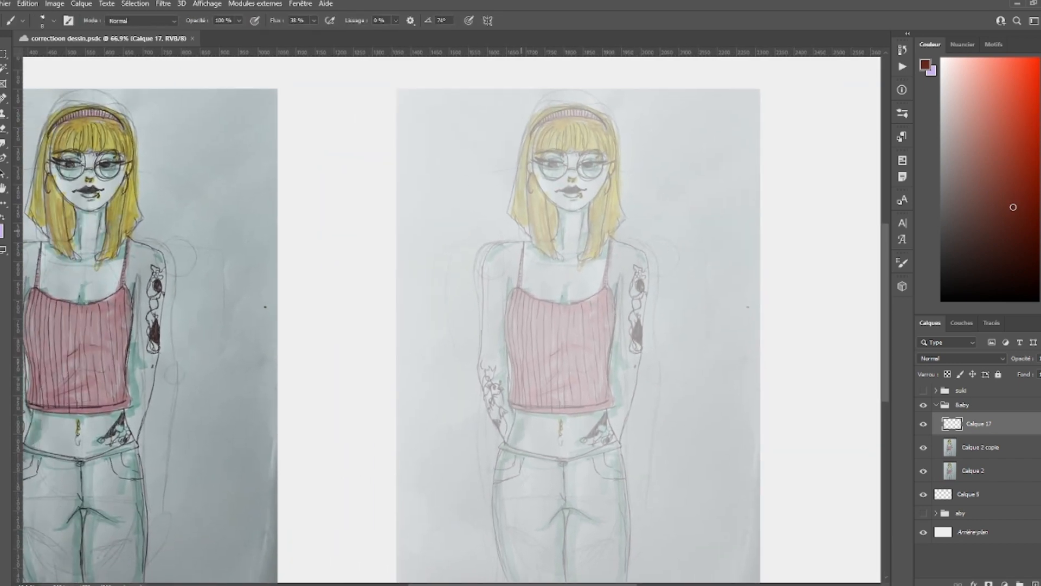
left_click_drag(580, 507, 545, 475)
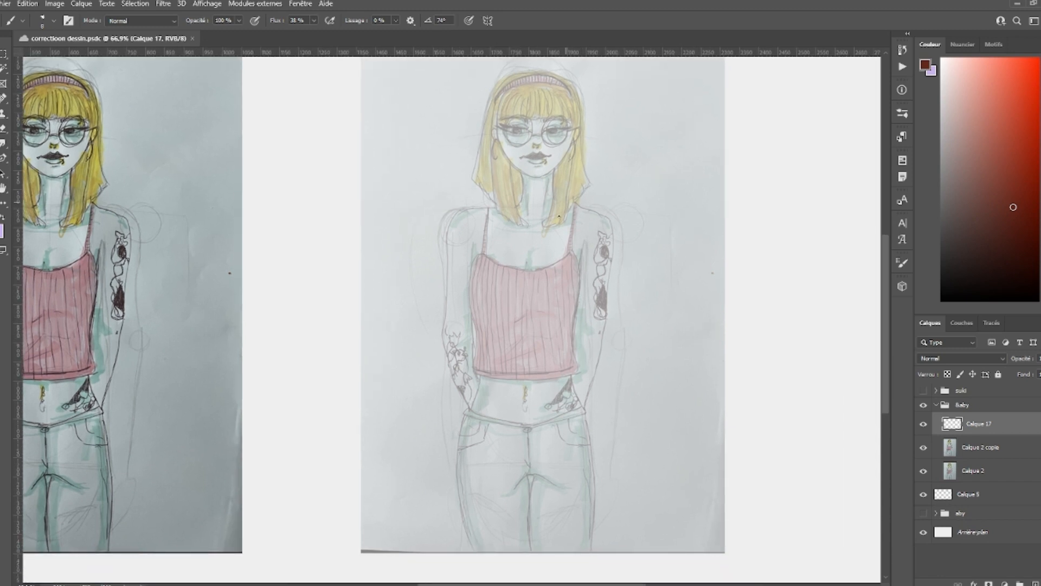
scroll(565, 162, "up", 2)
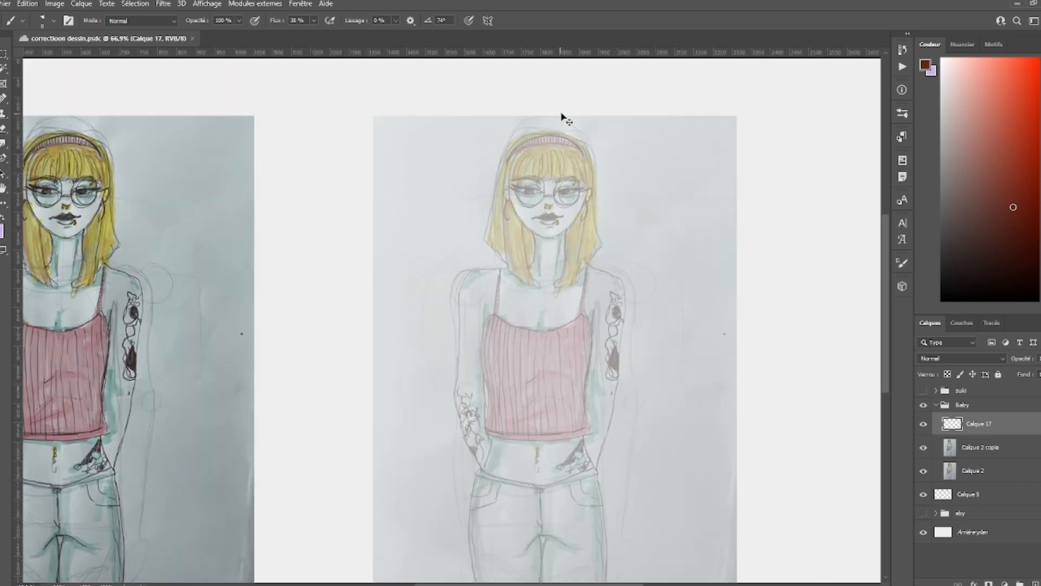
left_click(526, 166)
mouse_move(510, 167)
left_mouse_down()
mouse_move(515, 212)
mouse_move(517, 202)
mouse_move(551, 238)
mouse_move(542, 240)
mouse_move(560, 239)
mouse_move(544, 241)
mouse_move(566, 194)
mouse_move(549, 239)
mouse_move(561, 228)
mouse_move(584, 167)
mouse_move(537, 146)
mouse_move(578, 153)
left_mouse_up()
key("ctrl+z")
mouse_move(588, 181)
left_mouse_down()
mouse_move(586, 163)
mouse_move(540, 140)
mouse_move(558, 140)
left_mouse_up()
scroll(548, 204, "up", 3)
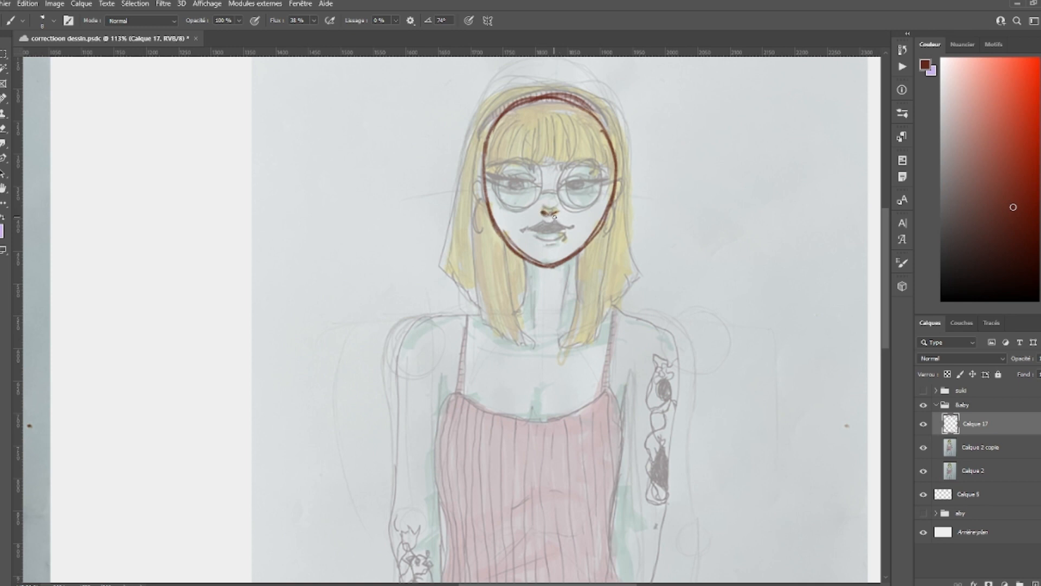
- Sketch the nose and lips inside the face oval and outline the left side of the bob hair
mouse_move(547, 212)
left_mouse_down()
mouse_move(496, 220)
mouse_move(561, 224)
mouse_move(505, 224)
mouse_move(543, 217)
left_mouse_up()
scroll(556, 228, "up", 3)
key("ctrl+z")
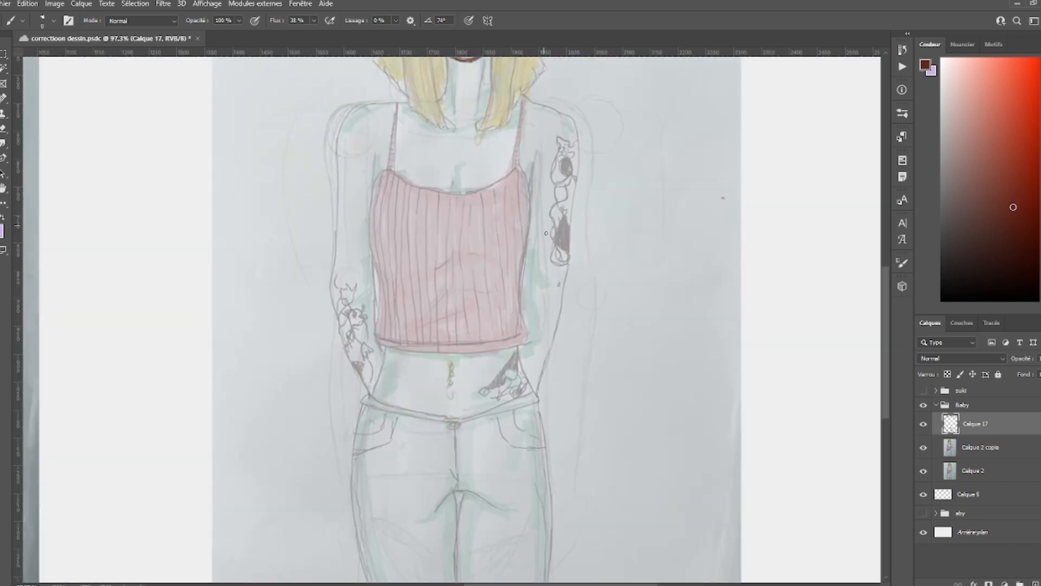
mouse_move(550, 273)
left_mouse_down()
mouse_move(541, 314)
mouse_move(565, 291)
left_mouse_up()
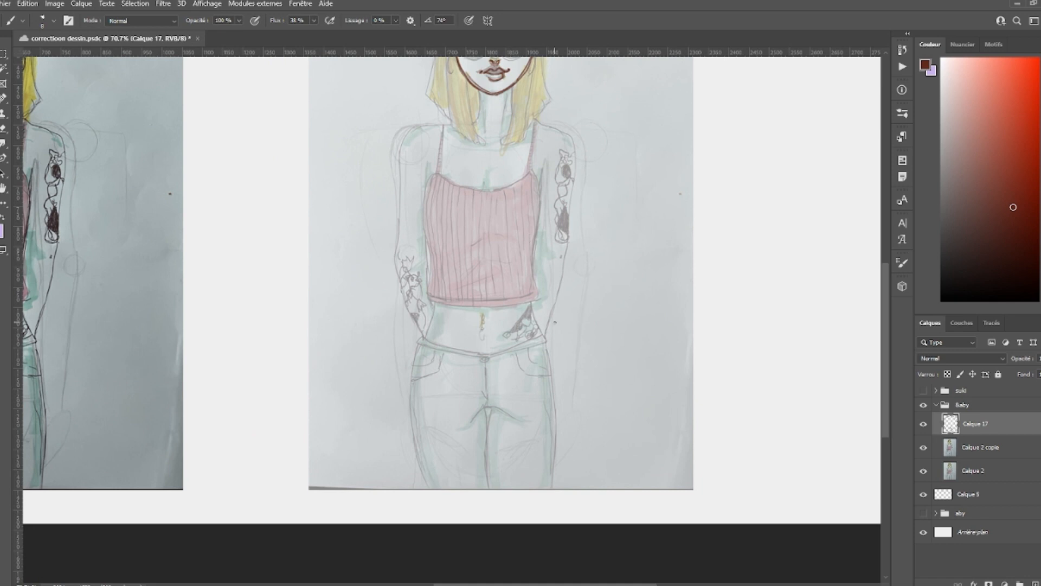
left_click_drag(591, 317, 589, 412)
left_click_drag(580, 367, 589, 438)
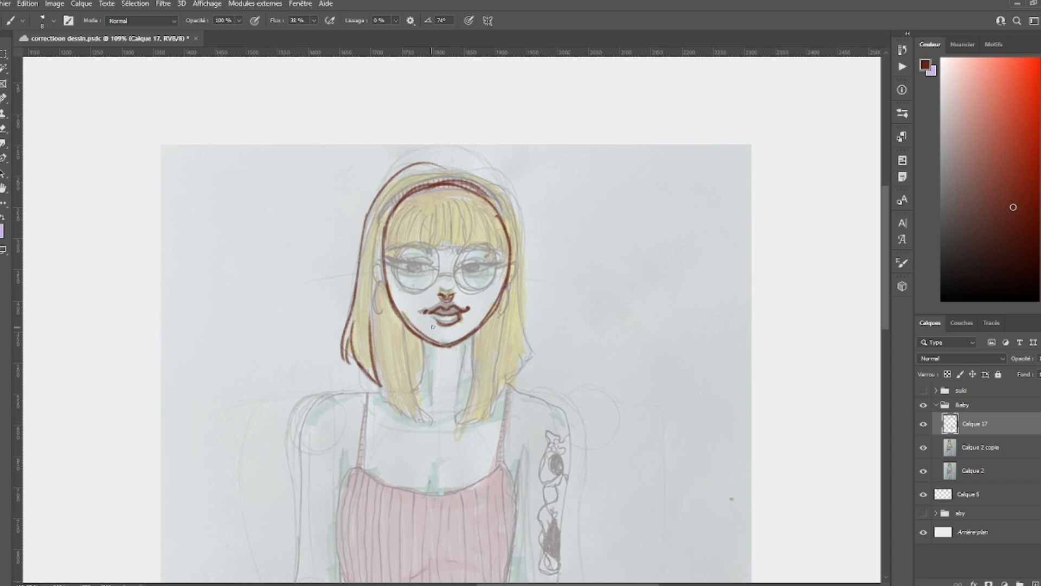
- Undo the last inner strand on the left and resketch the hair's side strands and slanted tips
key("ctrl+z")
key("ctrl+z")
key("ctrl+z")
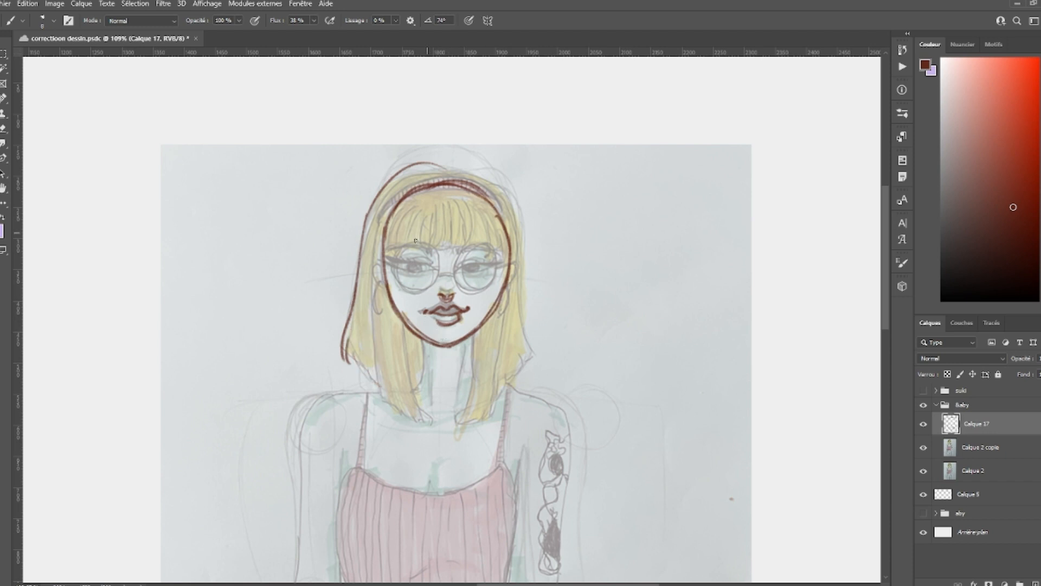
mouse_move(356, 337)
left_mouse_down()
mouse_move(360, 370)
mouse_move(383, 392)
left_mouse_up()
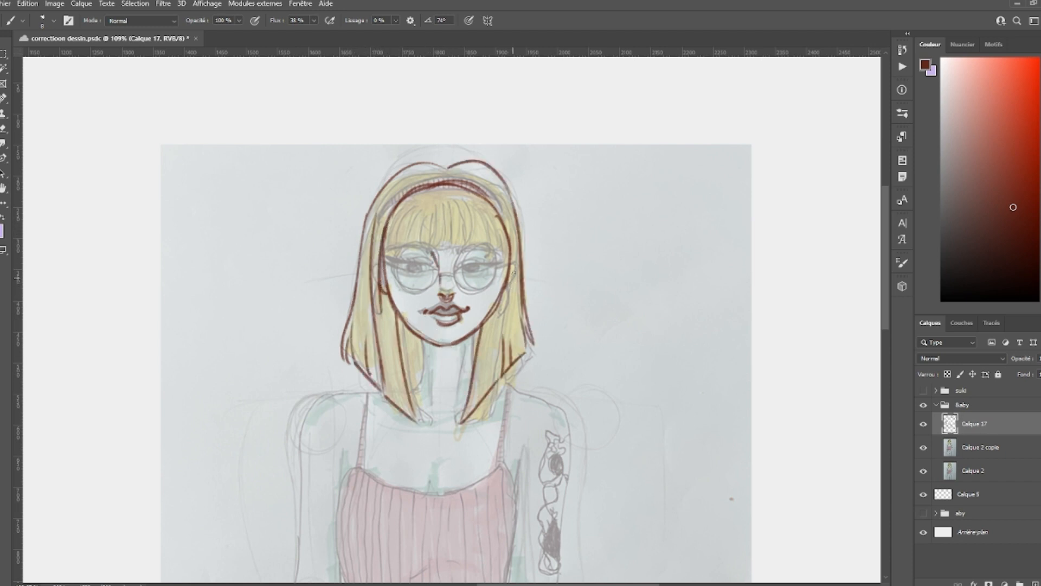
- Sketch the fringe below the headband with long vertical strands, its lower edge and the locks framing the face
scroll(504, 221, "up", 3)
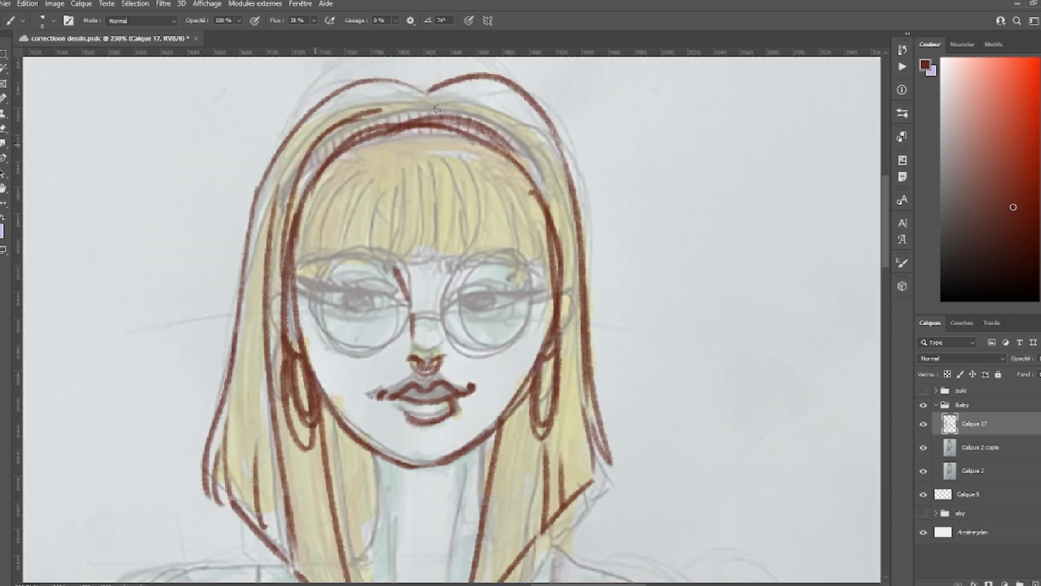
left_click_drag(394, 147, 390, 258)
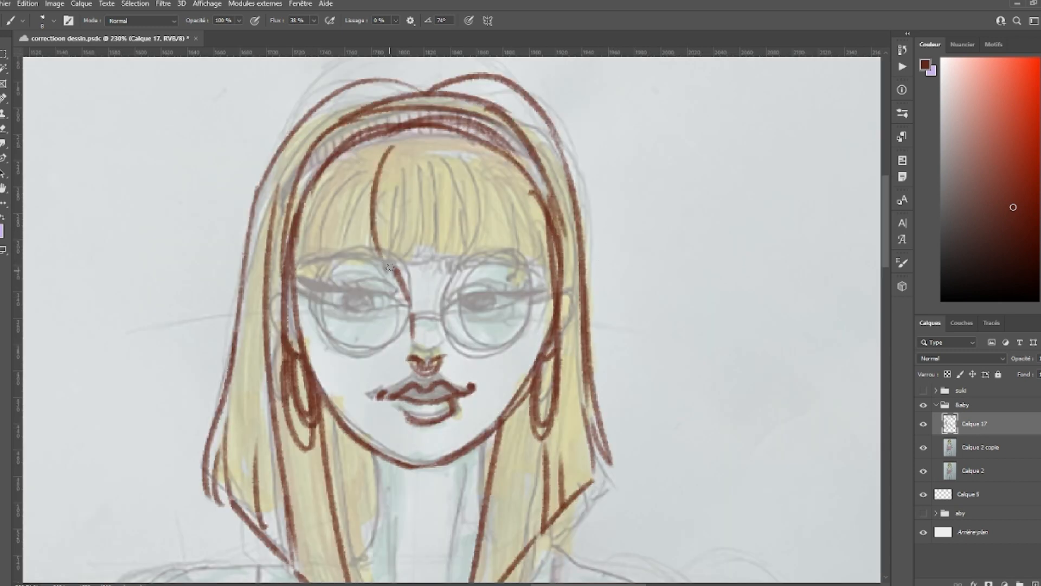
mouse_move(386, 181)
left_mouse_down()
mouse_move(395, 263)
mouse_move(453, 261)
left_mouse_up()
mouse_move(439, 166)
left_mouse_down()
mouse_move(451, 253)
mouse_move(461, 254)
left_mouse_up()
left_click_drag(462, 256, 532, 262)
mouse_move(493, 150)
left_mouse_down()
mouse_move(532, 259)
mouse_move(535, 197)
left_mouse_up()
mouse_move(387, 140)
left_mouse_down()
mouse_move(358, 260)
mouse_move(301, 285)
left_mouse_up()
left_click_drag(320, 204, 300, 290)
left_click_drag(317, 179, 298, 293)
- Sketch the round glasses with their bridge and draw the lash lines of the eyes inside the lenses
left_click_drag(374, 262, 367, 266)
left_click_drag(410, 302, 443, 305)
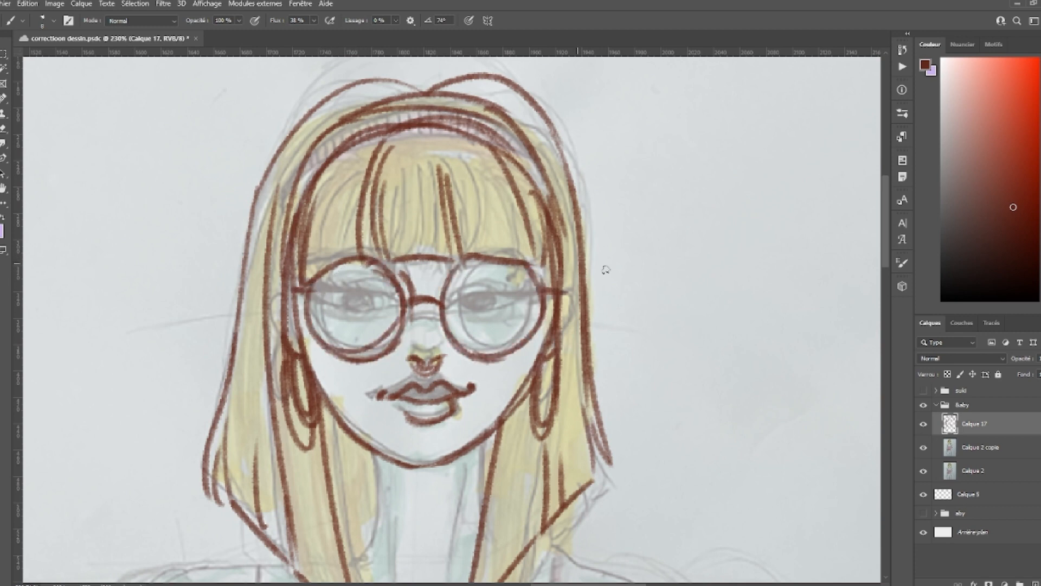
key("z")
left_click_drag(582, 303, 510, 313)
left_click(510, 313)
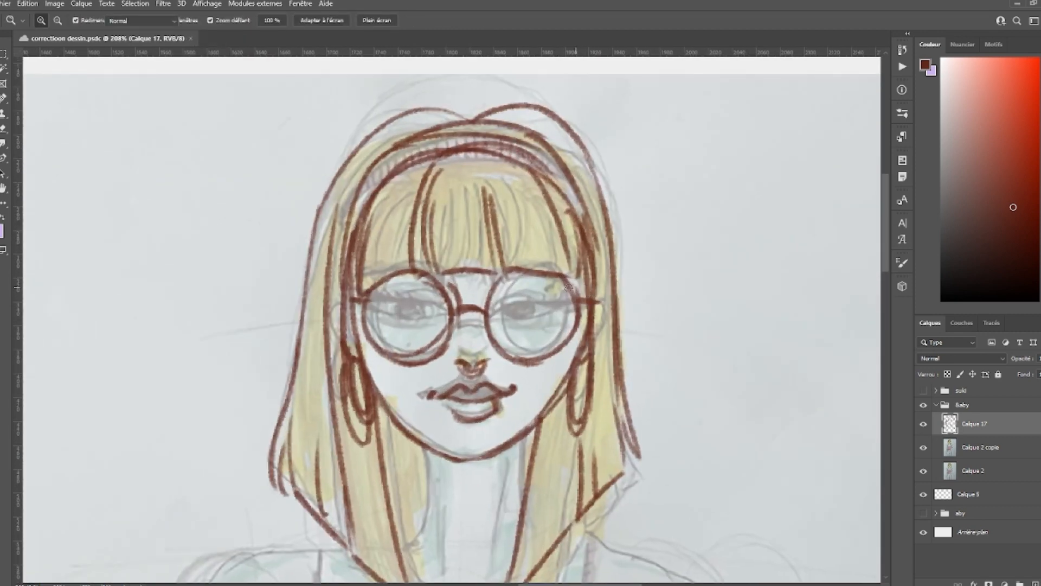
key("b")
mouse_move(495, 313)
left_mouse_down()
mouse_move(586, 301)
mouse_move(568, 294)
left_mouse_up()
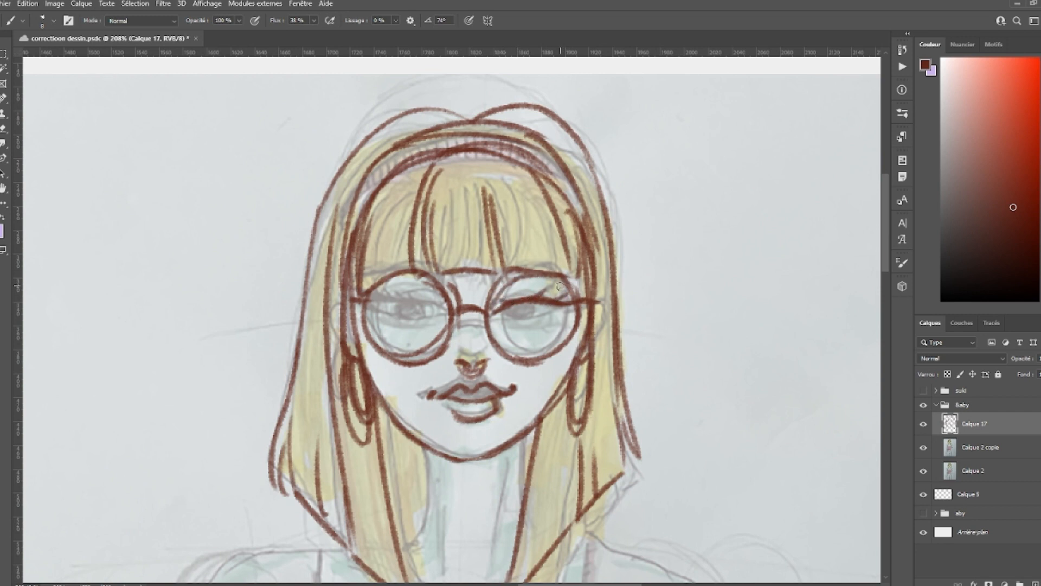
mouse_move(493, 319)
left_mouse_down()
mouse_move(567, 305)
mouse_move(529, 314)
mouse_move(519, 304)
mouse_move(532, 304)
left_mouse_up()
- Shift the head sketch slightly to the left over the faded drawing
scroll(529, 307, "down", 5)
mouse_move(691, 509)
left_mouse_down()
mouse_move(708, 279)
mouse_move(725, 396)
mouse_move(707, 388)
left_mouse_up()
left_click_drag(694, 463, 655, 393)
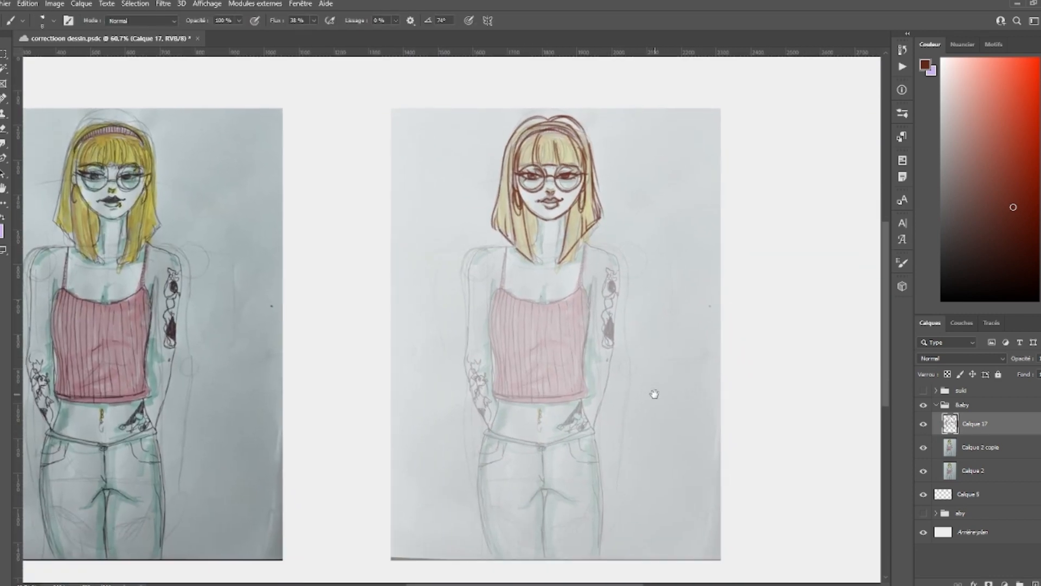
left_click_drag(593, 338, 608, 339)
left_click_drag(558, 174, 546, 176)
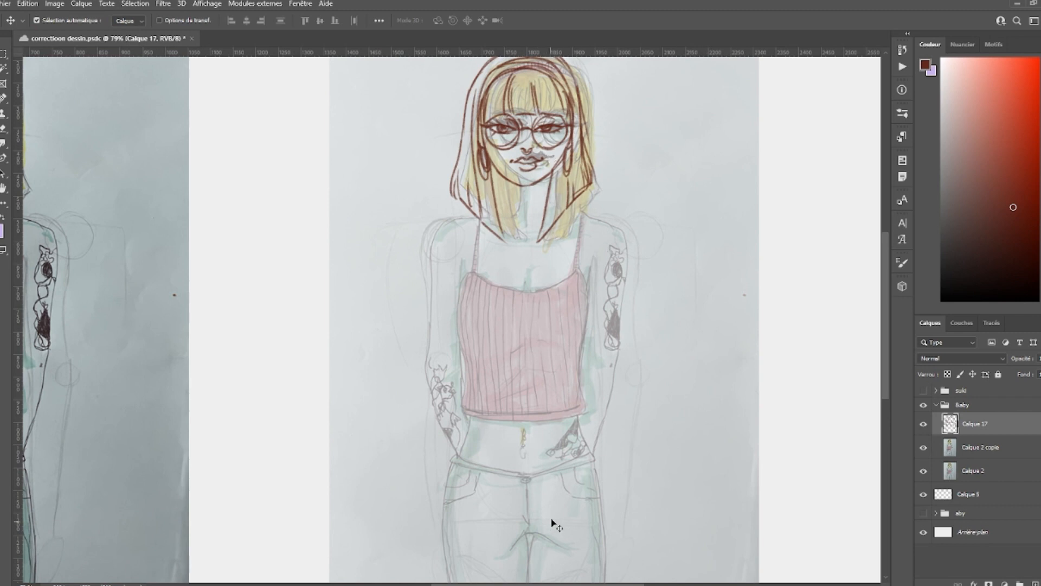
- Sketch the neck, both rounded shoulders and the horizontal cuts across the upper arms
key("b")
left_click_drag(505, 178, 498, 217)
mouse_move(544, 178)
left_mouse_down()
mouse_move(546, 202)
mouse_move(522, 190)
left_mouse_up()
left_click_drag(480, 219, 431, 265)
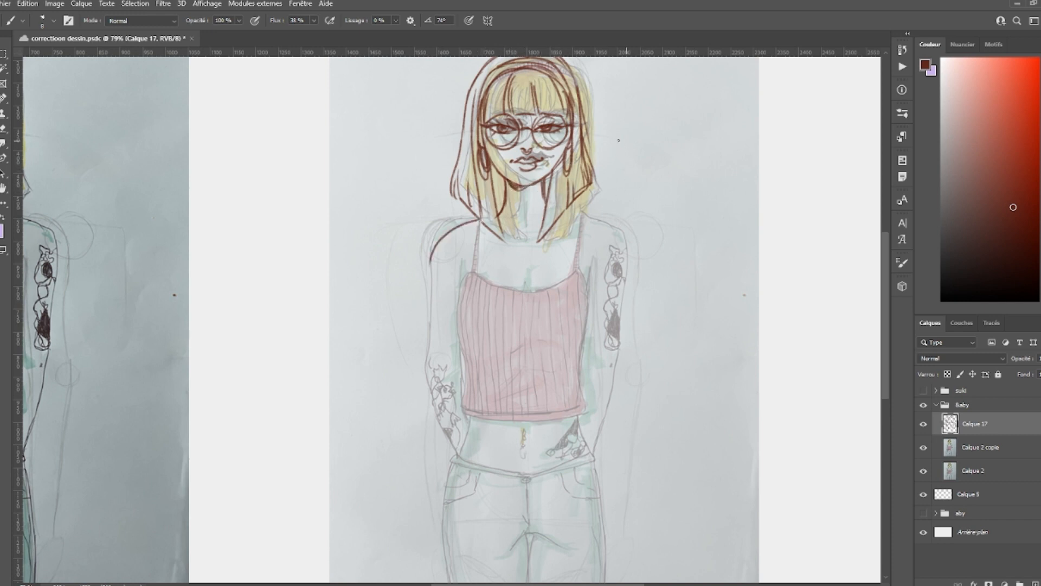
key("ctrl+z")
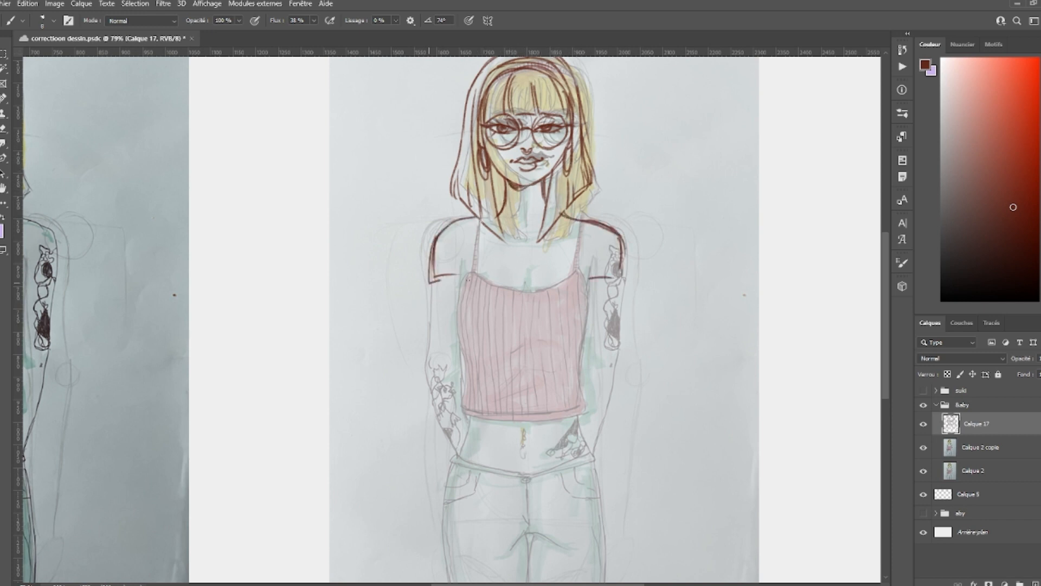
left_click_drag(438, 280, 459, 278)
left_click_drag(612, 278, 590, 278)
- Block in the torso down to a narrower, higher waist and flare the pelvis out to the hip line
mouse_move(455, 269)
left_mouse_down()
mouse_move(469, 394)
mouse_move(570, 387)
left_mouse_up()
mouse_move(591, 263)
left_mouse_down()
mouse_move(573, 392)
mouse_move(491, 386)
mouse_move(545, 381)
left_mouse_up()
left_click_drag(581, 327, 583, 388)
left_click_drag(468, 371, 468, 393)
mouse_move(467, 389)
left_mouse_down()
mouse_move(579, 391)
mouse_move(465, 390)
mouse_move(445, 491)
left_mouse_up()
- Sketch both thighs from the hip line down to the lower edge of the drawing
mouse_move(444, 489)
left_mouse_down()
mouse_move(455, 489)
mouse_move(440, 560)
left_mouse_up()
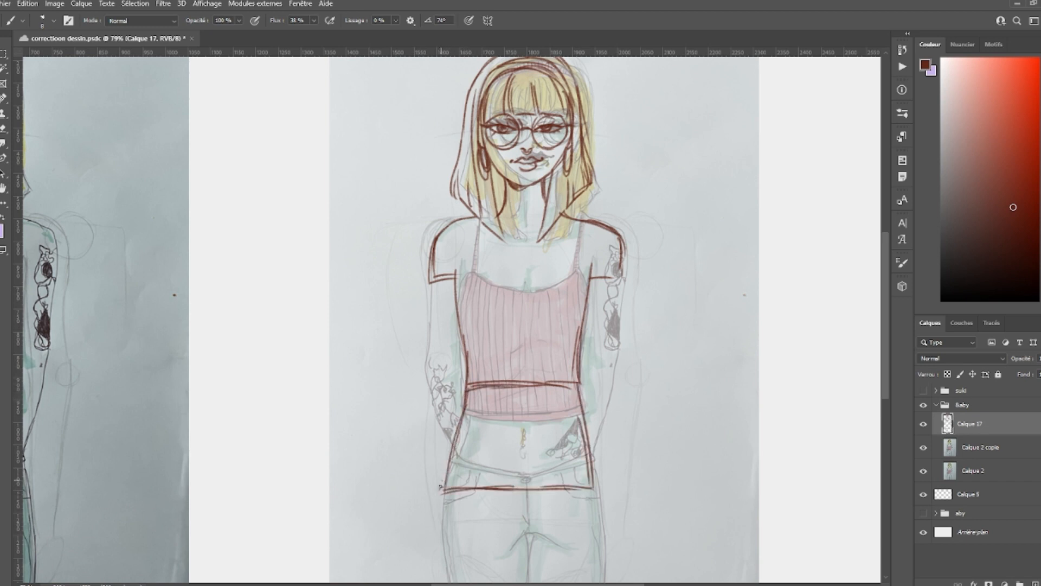
left_click_drag(498, 505, 486, 407)
left_click_drag(429, 385, 447, 508)
left_click_drag(430, 470, 443, 535)
left_click_drag(442, 531, 469, 529)
- Sketch the upper arms down to the elbows and mark the elbow lines
mouse_move(420, 188)
left_mouse_down()
mouse_move(422, 250)
mouse_move(447, 251)
left_mouse_up()
left_click_drag(569, 269, 599, 268)
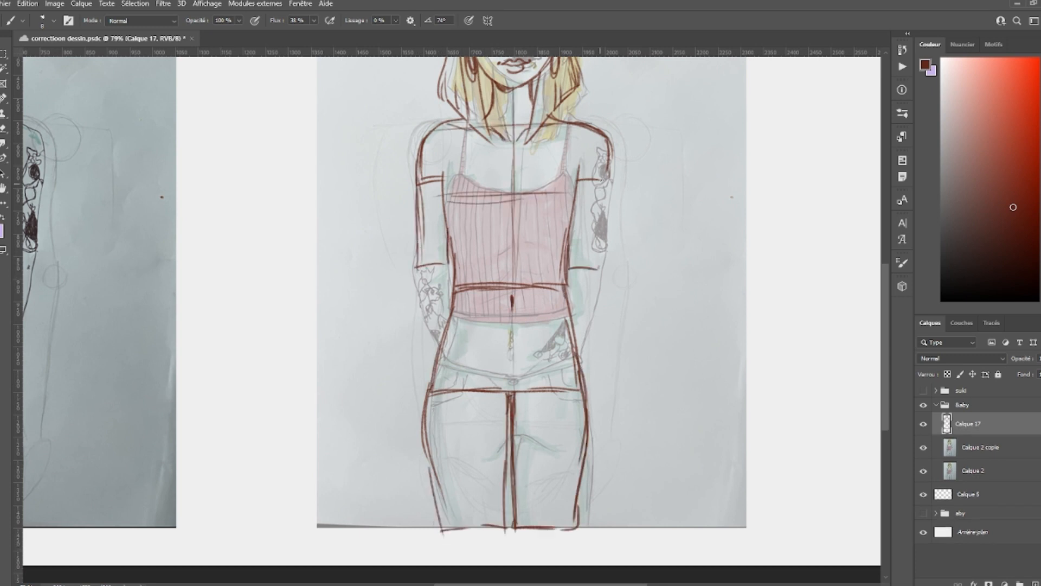
left_click_drag(606, 166, 602, 269)
- Sketch the forearms tapering behind the hips, reinforce the waist and arm contours, and save the file
mouse_move(623, 320)
left_mouse_down()
mouse_move(573, 465)
mouse_move(573, 349)
left_mouse_up()
left_click_drag(366, 303, 362, 462)
key("ctrl+z")
left_click_drag(363, 303, 389, 377)
left_click_drag(402, 292, 399, 316)
left_click_drag(590, 348, 572, 344)
left_click_drag(507, 279, 505, 297)
mouse_move(376, 271)
left_mouse_down()
mouse_move(384, 319)
mouse_move(352, 335)
mouse_move(370, 383)
left_mouse_up()
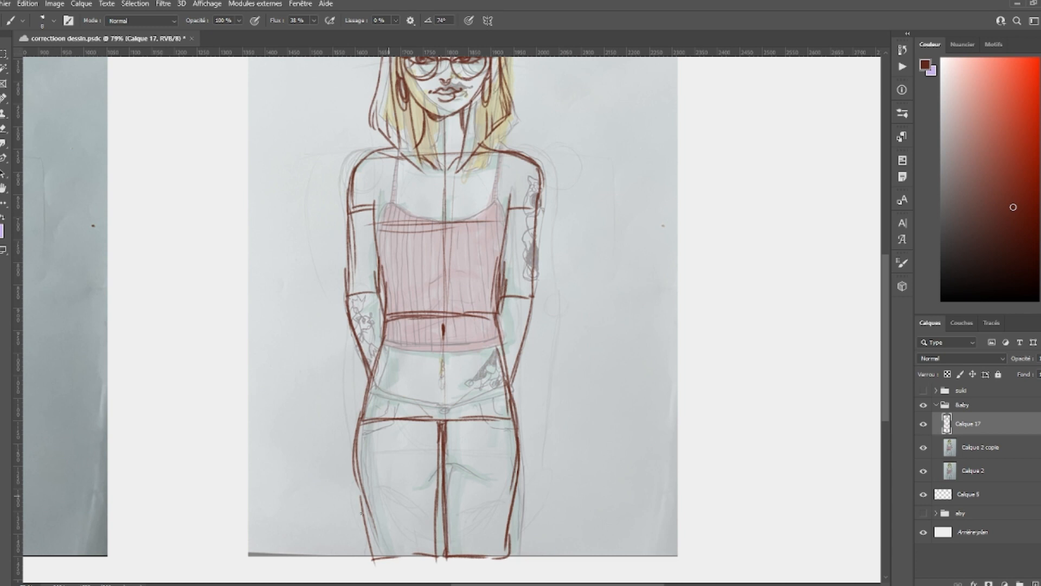
key("ctrl+s")
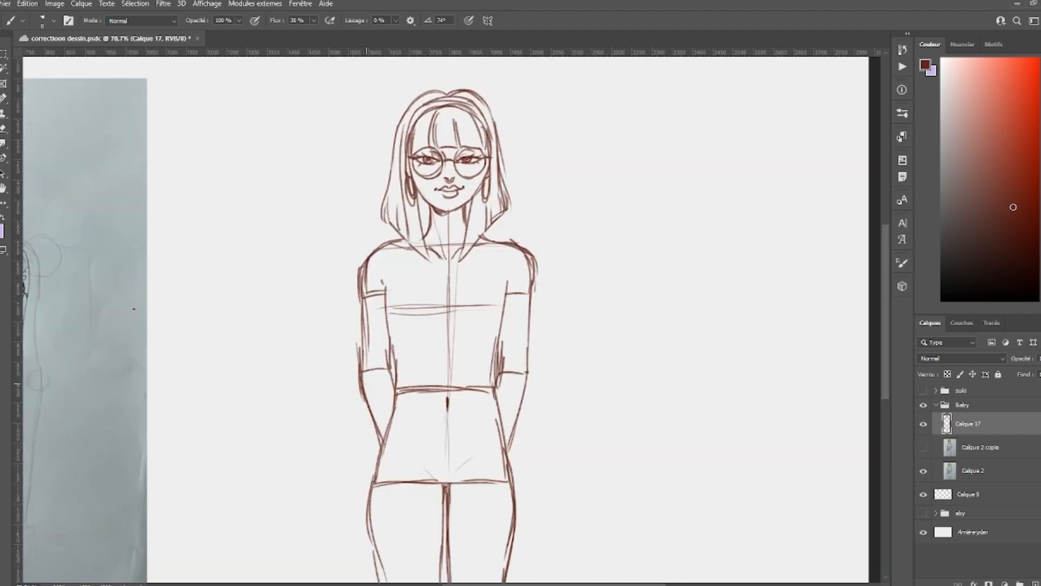
- Add a horizontal construction line across the torso just above the waist
mouse_move(386, 374)
left_mouse_down()
mouse_move(362, 380)
mouse_move(359, 431)
mouse_move(379, 460)
mouse_move(394, 405)
mouse_move(381, 438)
mouse_move(380, 367)
mouse_move(400, 391)
mouse_move(477, 379)
left_mouse_up()
key("e")
key("b")
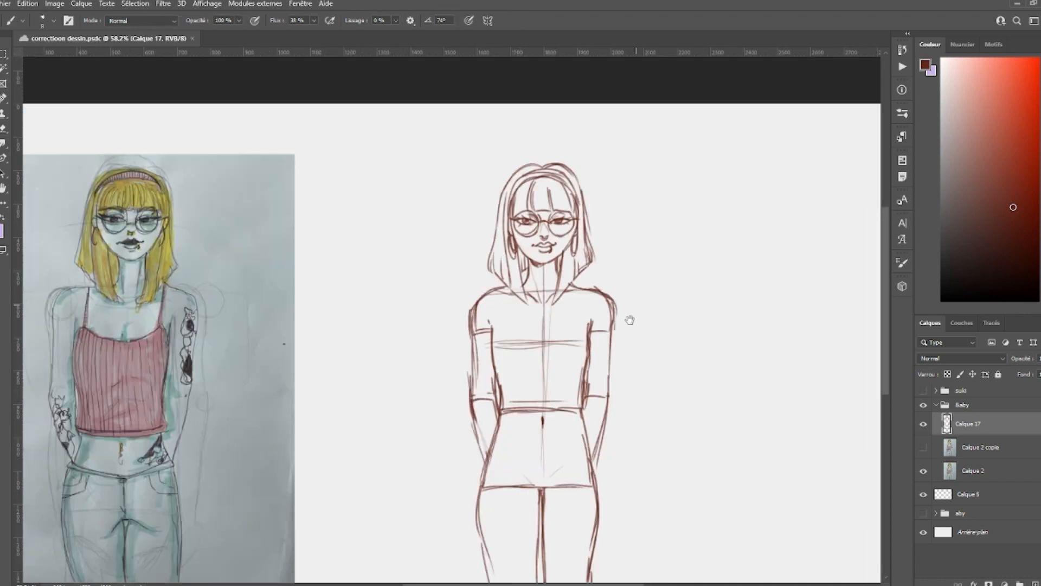
- Lower the sketch layer's opacity, pick a bright red and add a new layer above the sketch
mouse_move(628, 320)
left_mouse_down()
mouse_move(571, 371)
mouse_move(551, 351)
mouse_move(577, 388)
left_mouse_up()
left_click(1040, 359)
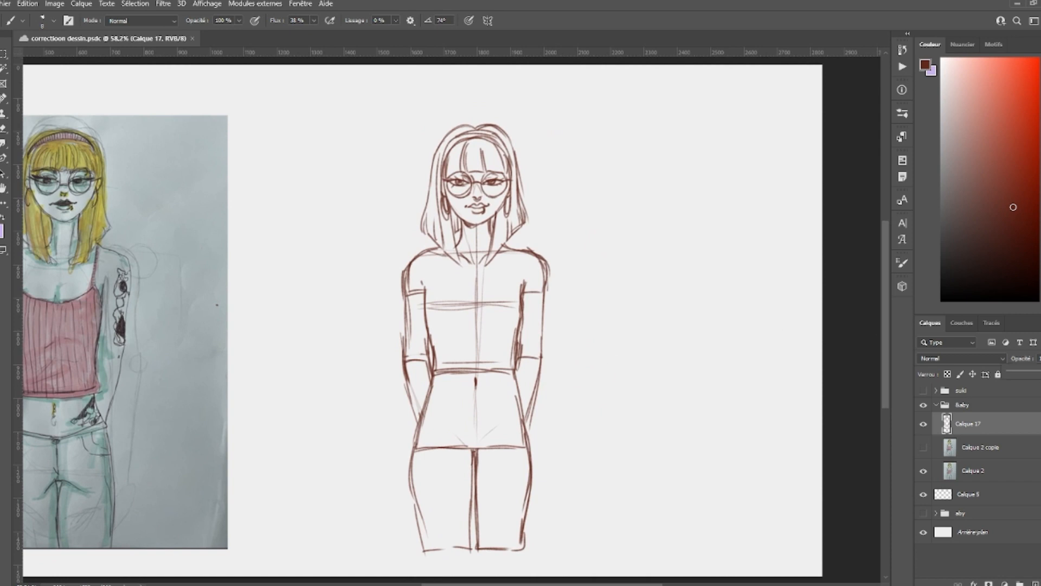
left_click(1036, 374)
left_click(1029, 134)
left_click(1035, 584)
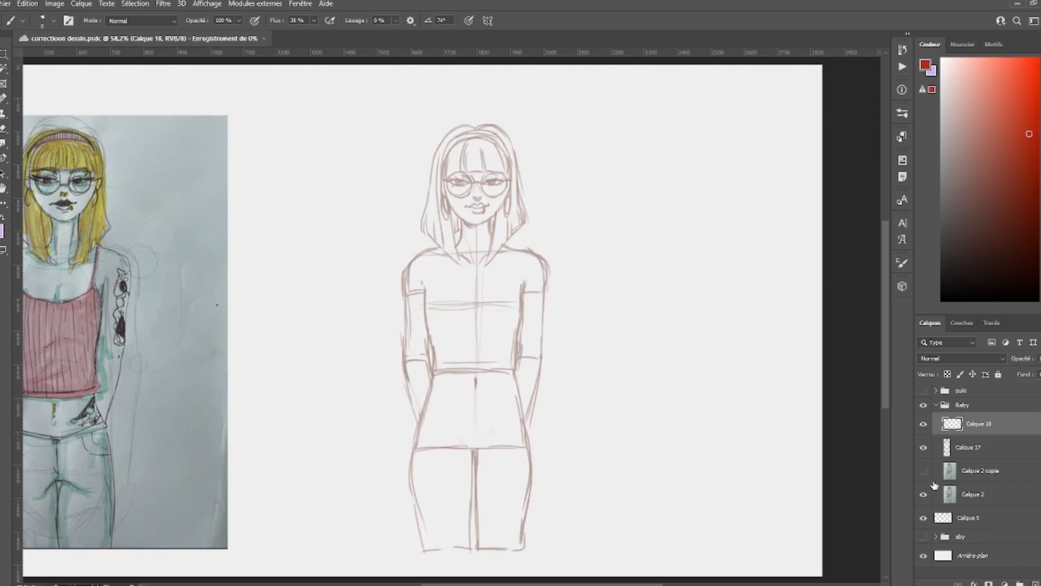
- Draw the trousers' waistline in red across the hips of the standing figure
left_click(923, 471)
left_click(923, 471)
left_click_drag(497, 465, 665, 464)
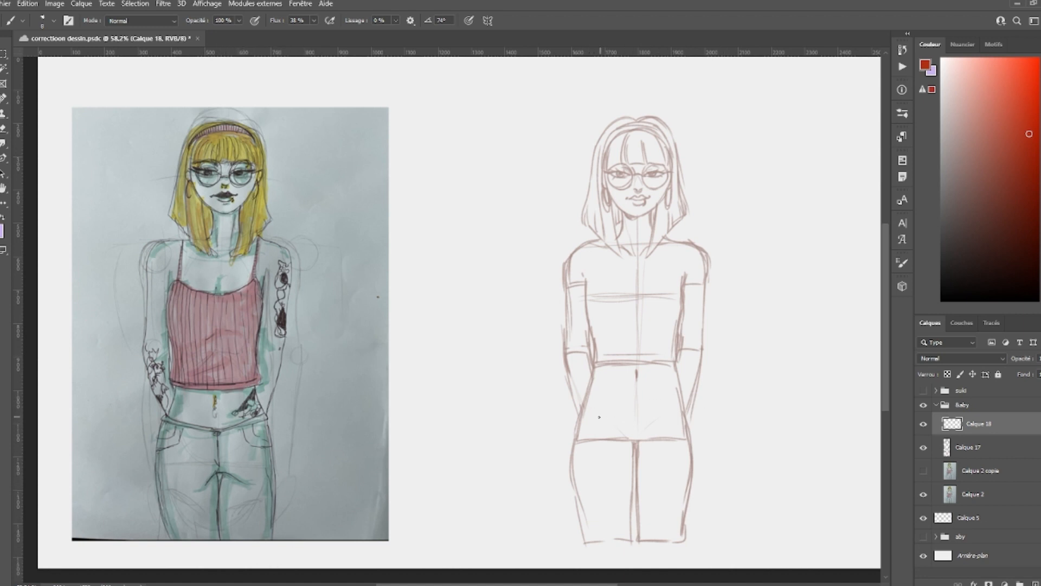
left_click_drag(579, 417, 686, 415)
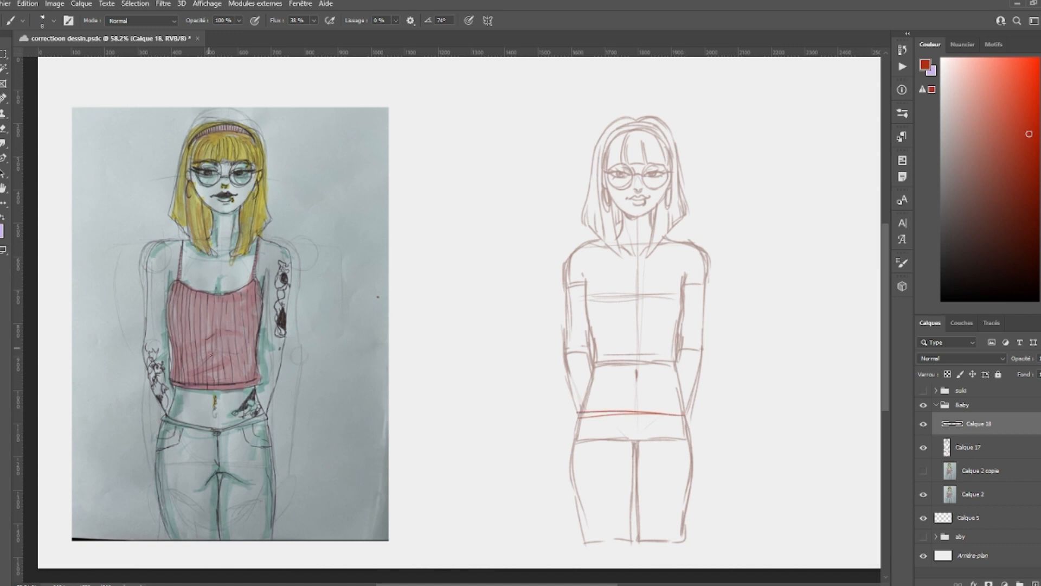
- Sketch the camisole's straps, curved neckline and sides in red over the torso
left_click_drag(598, 240, 597, 273)
left_click_drag(668, 243, 671, 267)
mouse_move(597, 277)
left_mouse_down()
mouse_move(645, 291)
mouse_move(669, 261)
left_mouse_up()
left_click_drag(596, 275, 586, 299)
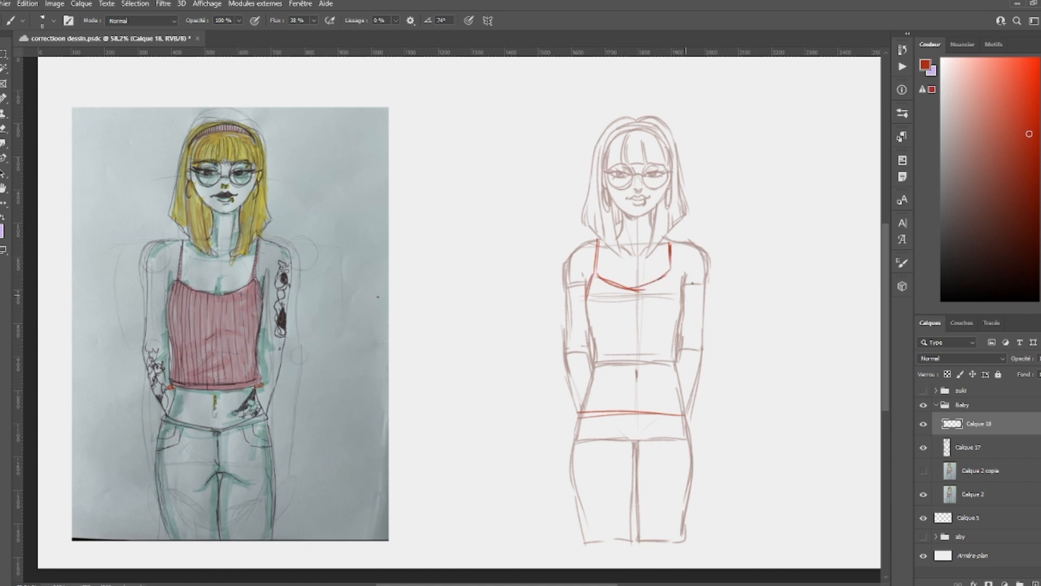
left_click_drag(672, 269, 677, 288)
left_click_drag(588, 325, 590, 365)
- Rough in one outer trouser leg, reinforce a strap, and complete the camisole's hem and side seam in red
mouse_move(578, 413)
left_mouse_down()
mouse_move(564, 488)
mouse_move(575, 544)
left_mouse_up()
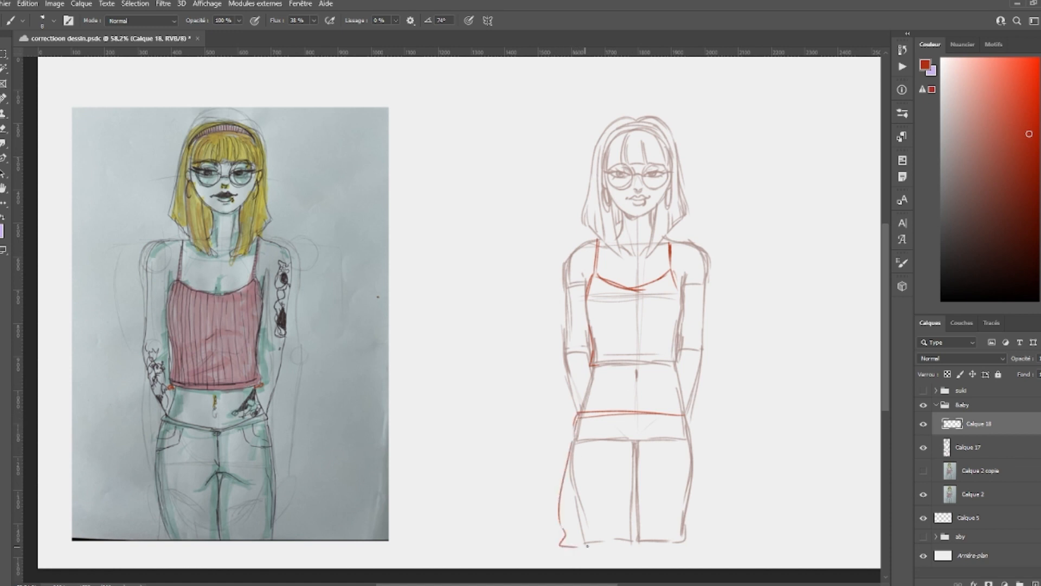
mouse_move(675, 269)
left_mouse_down()
mouse_move(671, 240)
mouse_move(682, 294)
left_mouse_up()
mouse_move(589, 322)
left_mouse_down()
mouse_move(592, 373)
mouse_move(677, 364)
left_mouse_up()
left_click_drag(597, 362, 673, 361)
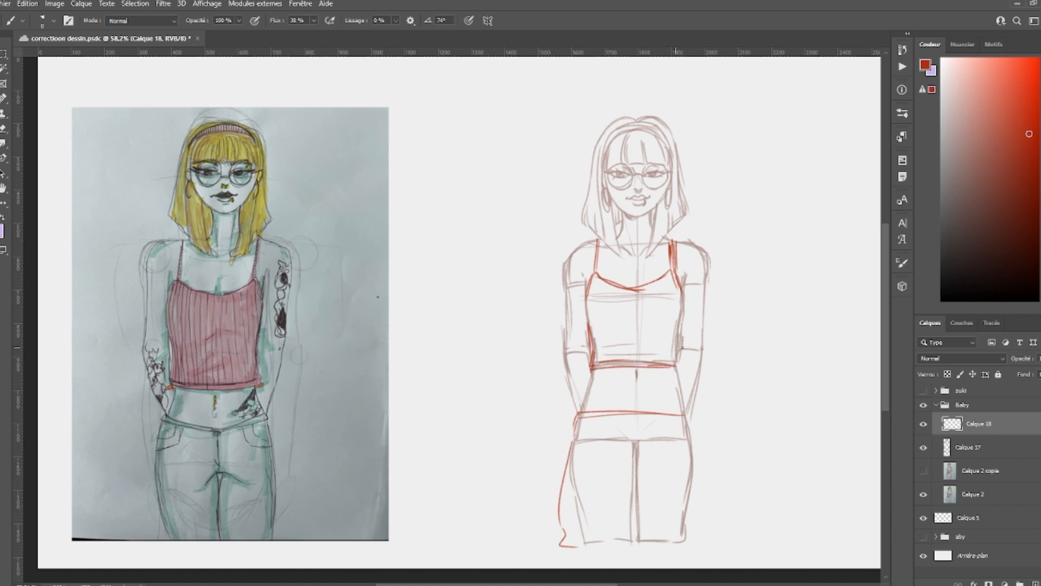
left_click_drag(683, 307, 675, 366)
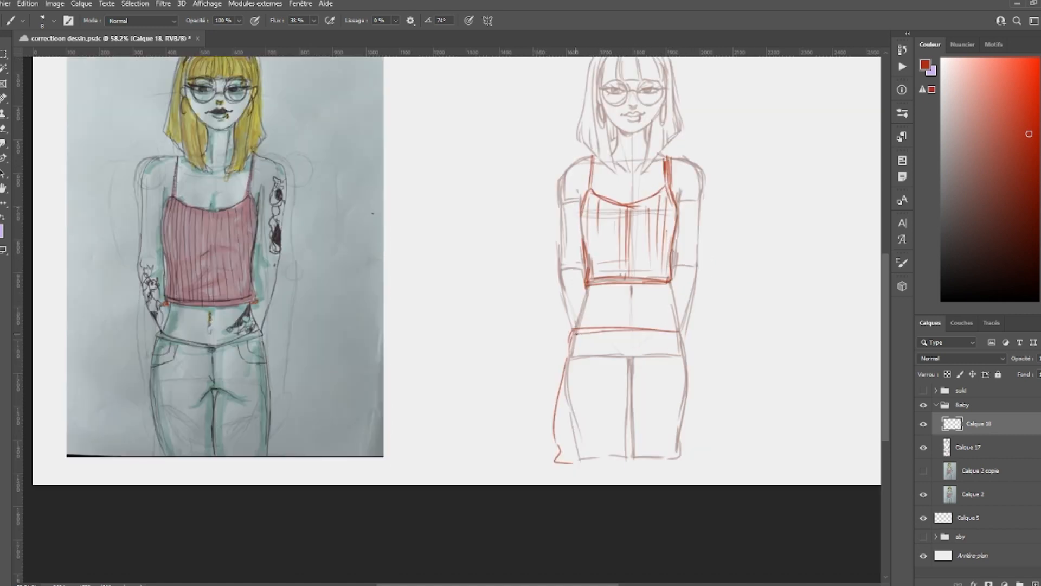
- Sketch the trousers' waistband with its lower edge and belt loops
left_click_drag(573, 329, 664, 331)
mouse_move(571, 341)
left_mouse_down()
mouse_move(673, 344)
mouse_move(681, 329)
mouse_move(682, 339)
left_mouse_up()
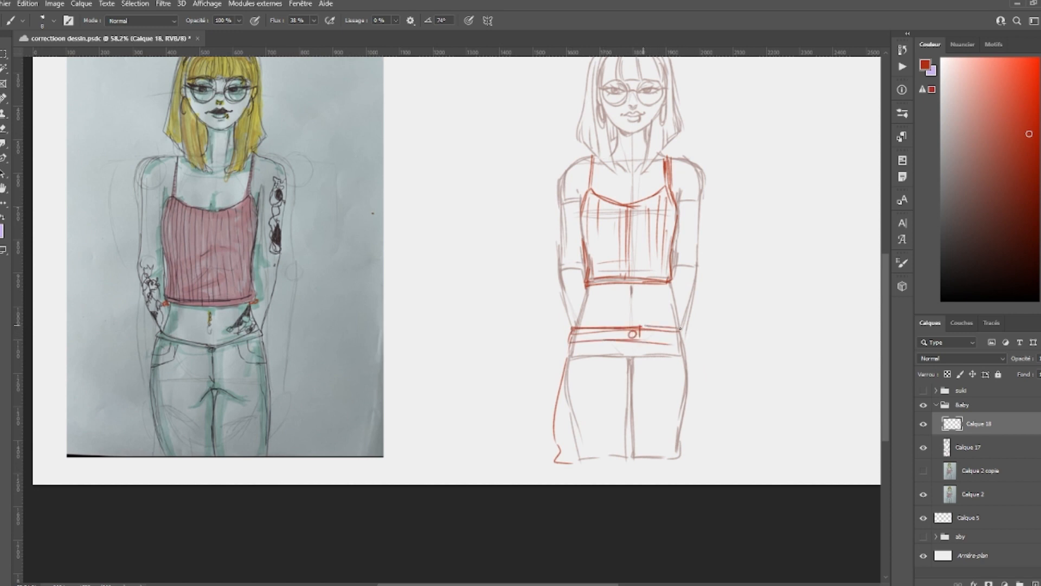
left_click_drag(666, 344, 681, 345)
left_click_drag(583, 328, 583, 341)
left_click_drag(588, 328, 589, 340)
left_click_drag(671, 329, 674, 343)
- Sketch the trousers' fly, front pockets and the creases around the crotch
left_click_drag(616, 328, 620, 373)
mouse_move(635, 340)
left_mouse_down()
mouse_move(633, 385)
mouse_move(622, 386)
mouse_move(687, 386)
left_mouse_up()
left_click_drag(619, 340, 620, 369)
left_click_drag(613, 368, 634, 366)
left_click_drag(588, 382, 614, 391)
left_click_drag(611, 392, 595, 393)
- Sketch the loose trouser legs' contours, inner seam and bottom edge
mouse_move(570, 337)
left_mouse_down()
mouse_move(552, 453)
mouse_move(617, 461)
left_mouse_up()
left_click_drag(631, 399, 616, 458)
left_click_drag(682, 343, 701, 455)
left_click_drag(633, 462, 701, 459)
- Examine the midriff on the reference drawing and sketch the navel piercing on the figure
key("z")
mouse_move(255, 336)
left_mouse_down()
mouse_move(288, 358)
mouse_move(270, 375)
mouse_move(284, 483)
mouse_move(307, 534)
left_mouse_up()
left_click_drag(320, 426, 485, 429)
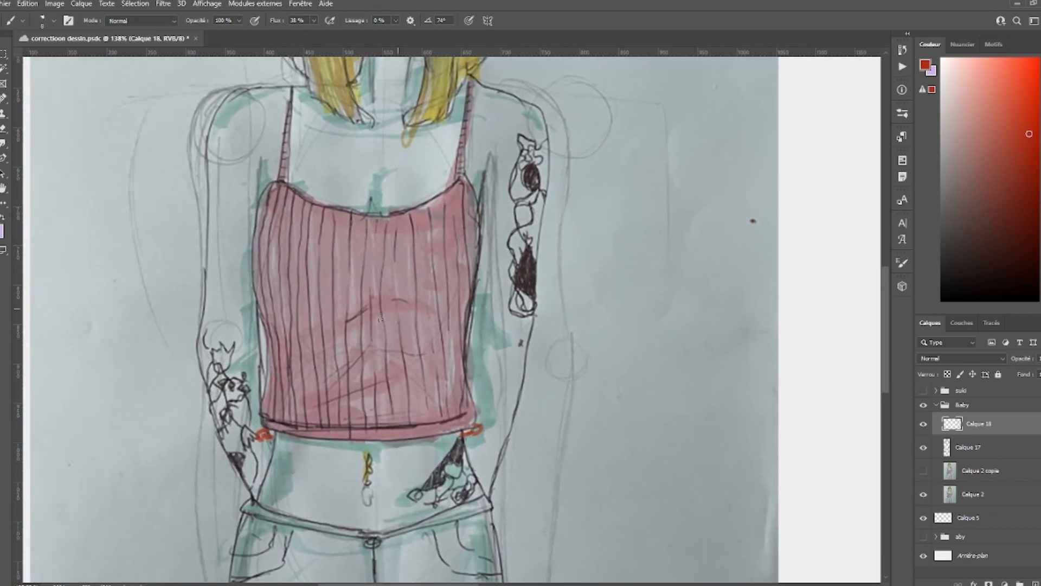
key("ctrl+0")
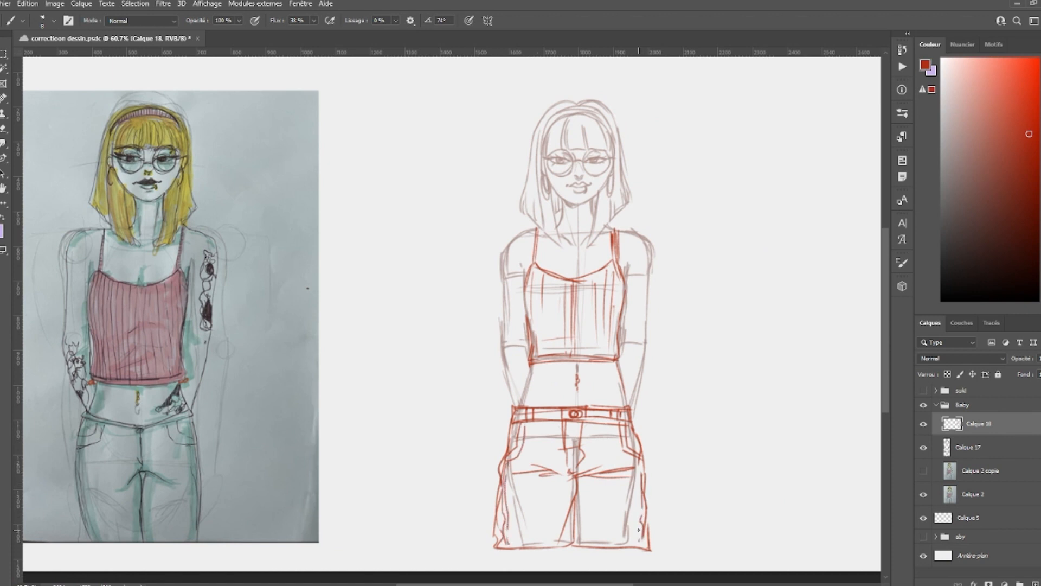
- Reduce the sketch layers' opacity and add a new layer above them for black line art
left_click(924, 448)
mouse_move(708, 355)
left_mouse_down()
mouse_move(689, 358)
mouse_move(716, 349)
left_mouse_up()
left_click(924, 447)
left_click(969, 447)
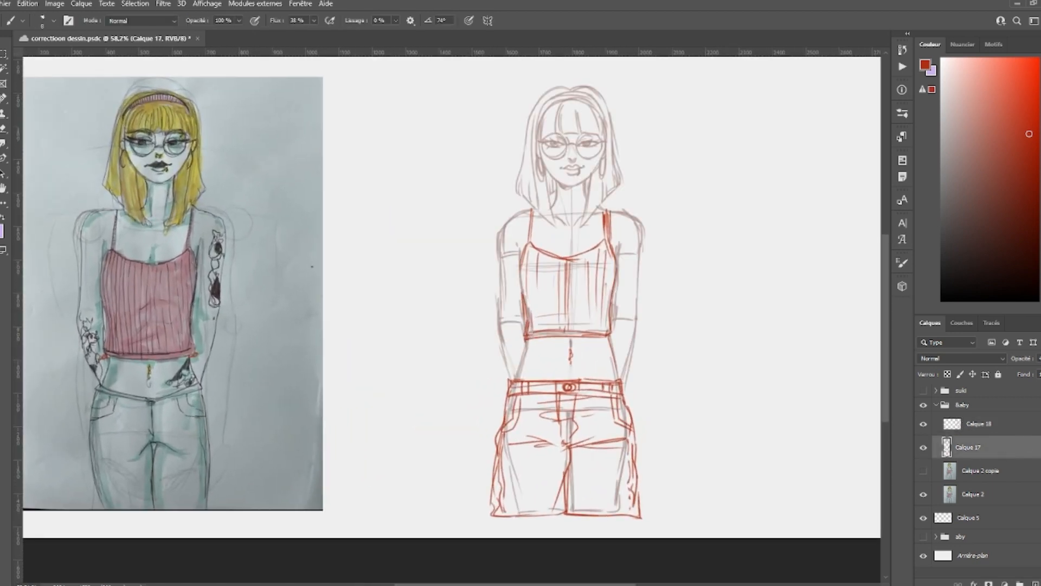
left_click_drag(1027, 375, 1039, 375)
left_click(999, 426)
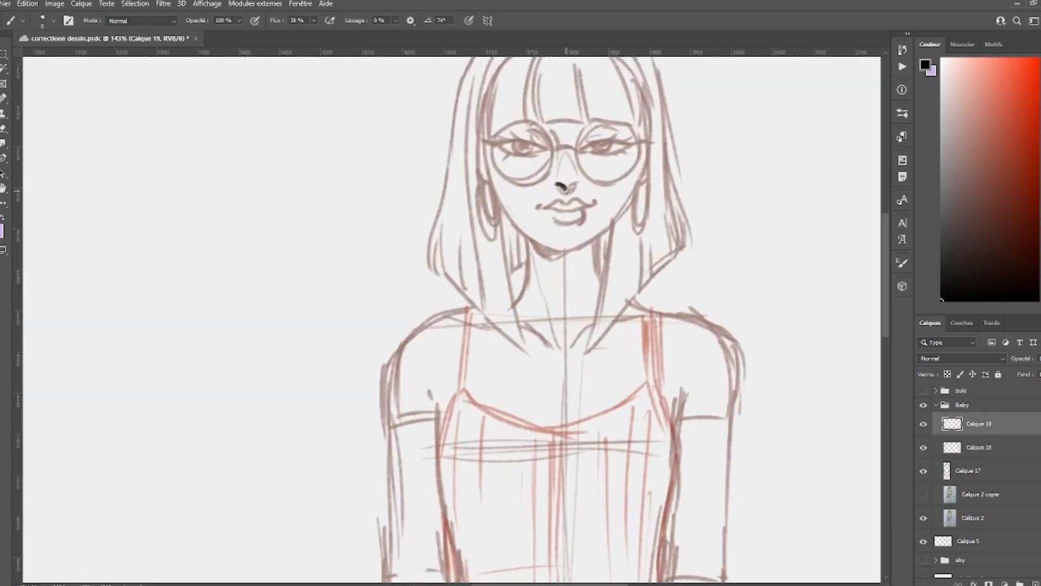
- Ink the mouth, the fringe strands and one side of the face in black
left_click_drag(534, 203, 583, 202)
left_click_drag(543, 106, 534, 170)
left_click_drag(575, 114, 580, 173)
left_click_drag(618, 114, 632, 179)
left_click_drag(516, 108, 479, 195)
left_click_drag(525, 139, 531, 174)
left_click_drag(482, 201, 558, 307)
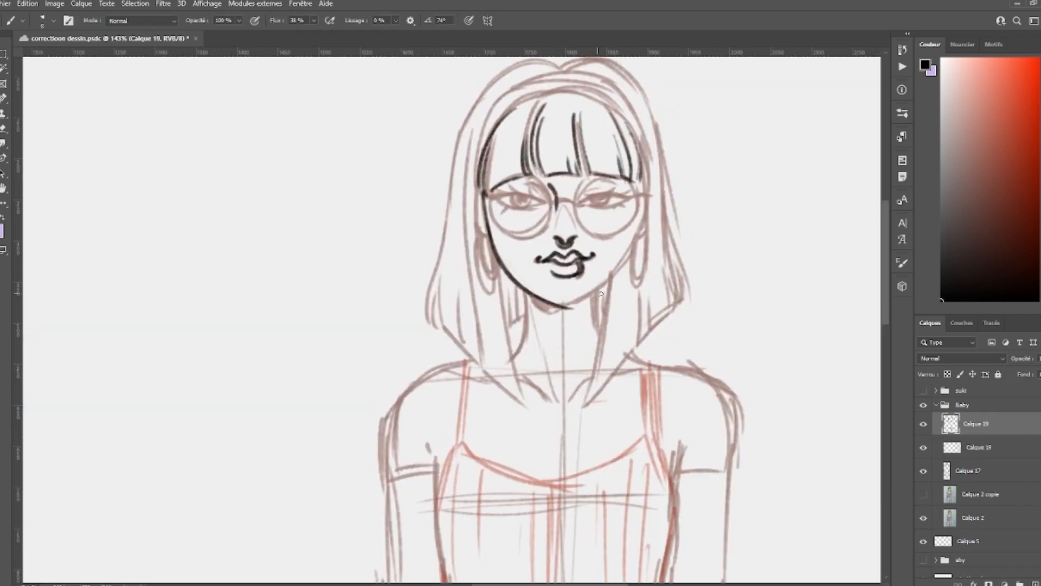
- Ink the chin, the outer hair contour, the eyes and the round glasses
left_click_drag(559, 307, 588, 296)
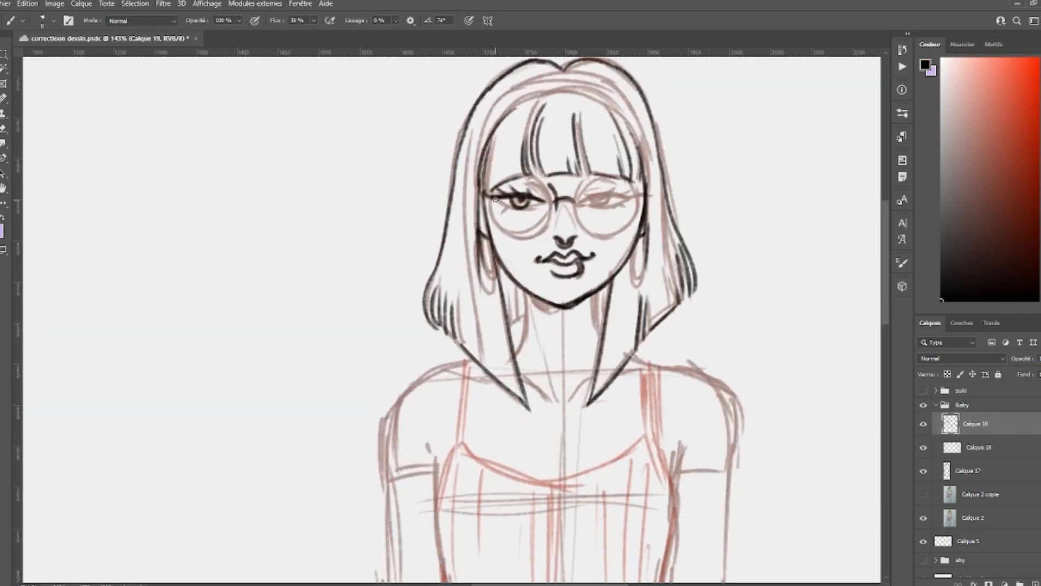
mouse_move(492, 190)
left_mouse_down()
mouse_move(549, 209)
mouse_move(575, 200)
left_mouse_up()
left_click_drag(589, 175, 640, 217)
mouse_move(624, 192)
left_mouse_down()
mouse_move(580, 199)
mouse_move(629, 201)
left_mouse_up()
- Ink the neck, shoulders and both arms down to where they pass behind the hips
left_click_drag(527, 293, 515, 355)
left_click_drag(594, 295, 601, 338)
left_click_drag(471, 359, 389, 461)
left_click_drag(632, 354, 731, 425)
left_click_drag(543, 445, 580, 172)
left_click_drag(428, 209, 460, 510)
left_click_drag(486, 313, 483, 364)
left_click_drag(768, 197, 725, 525)
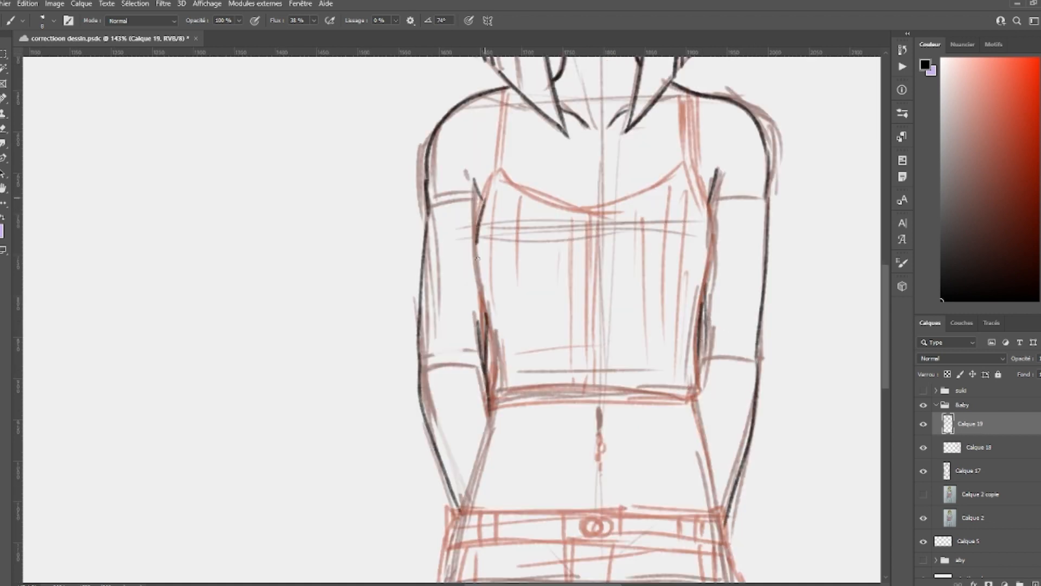
- Ink the camisole's sides, straps, neckline and double hem, and start its vertical ribbing
left_click_drag(478, 243, 491, 406)
left_click_drag(491, 408, 698, 399)
left_click_drag(501, 90, 498, 165)
left_click_drag(686, 93, 687, 162)
left_click_drag(504, 169, 686, 163)
left_click_drag(696, 166, 712, 220)
left_click_drag(591, 211, 598, 392)
left_click_drag(506, 386, 581, 384)
left_click_drag(502, 182, 511, 372)
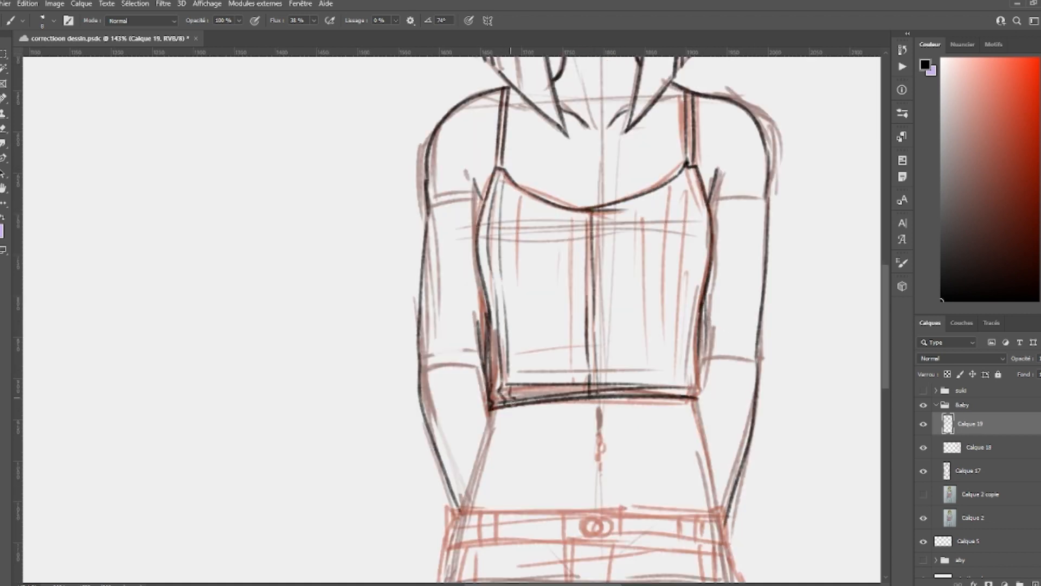
left_click_drag(685, 179, 677, 374)
- Ink the trousers' waistband edges, fly and upper front details
left_click_drag(597, 380, 563, 257)
left_click_drag(662, 275, 683, 388)
left_click_drag(418, 388, 694, 394)
left_click_drag(417, 426, 587, 423)
left_click_drag(489, 303, 506, 433)
left_click_drag(445, 314, 579, 300)
- Ink the trouser legs, side pockets, inner seam and bottom edge
mouse_move(386, 176)
left_mouse_down()
mouse_move(349, 465)
mouse_move(521, 468)
left_mouse_up()
left_click_drag(532, 306, 522, 467)
left_click_drag(663, 167, 702, 325)
left_click_drag(532, 466, 707, 462)
left_click_drag(423, 171, 366, 279)
left_click_drag(634, 177, 690, 261)
left_click_drag(370, 309, 359, 450)
left_click_drag(665, 308, 698, 460)
- Touch up the inked contours, alternating between eraser and brush
scroll(560, 379, "down", 5)
scroll(575, 128, "up", 8)
left_click_drag(374, 116, 391, 192)
key("e")
key("b")
left_click_drag(615, 114, 602, 205)
scroll(437, 325, "down", 8)
left_click_drag(440, 283, 478, 283)
key("e")
key("b")
- Hide the brown body sketch and red clothing sketch layers, leaving the clean line art with one contour touched up
left_click(923, 470)
left_click_drag(397, 247, 413, 331)
scroll(461, 217, "down", 3)
left_click(923, 447)
scroll(484, 532, "up", 3)
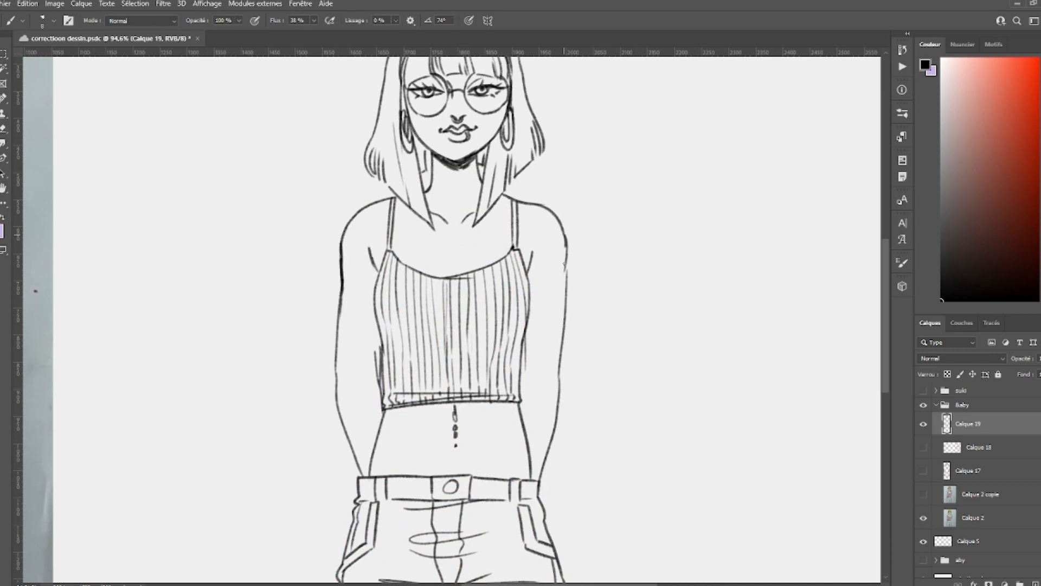
- Select the background around the inked figure with the Magic Wand, including the gap beside the neck
scroll(686, 239, "down", 3)
key("w")
left_click(400, 246)
left_click(491, 201)
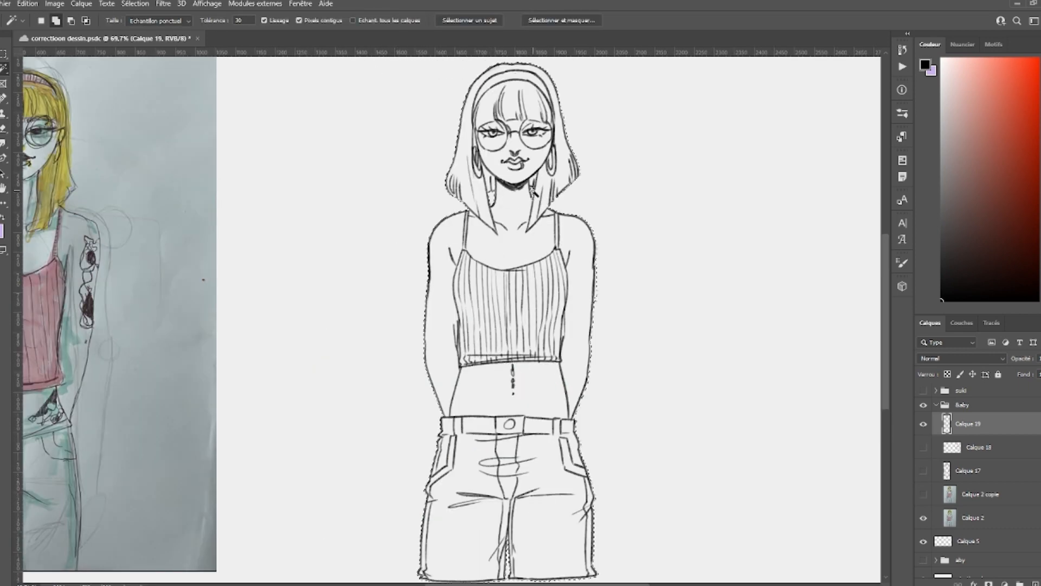
scroll(628, 333, "down", 4)
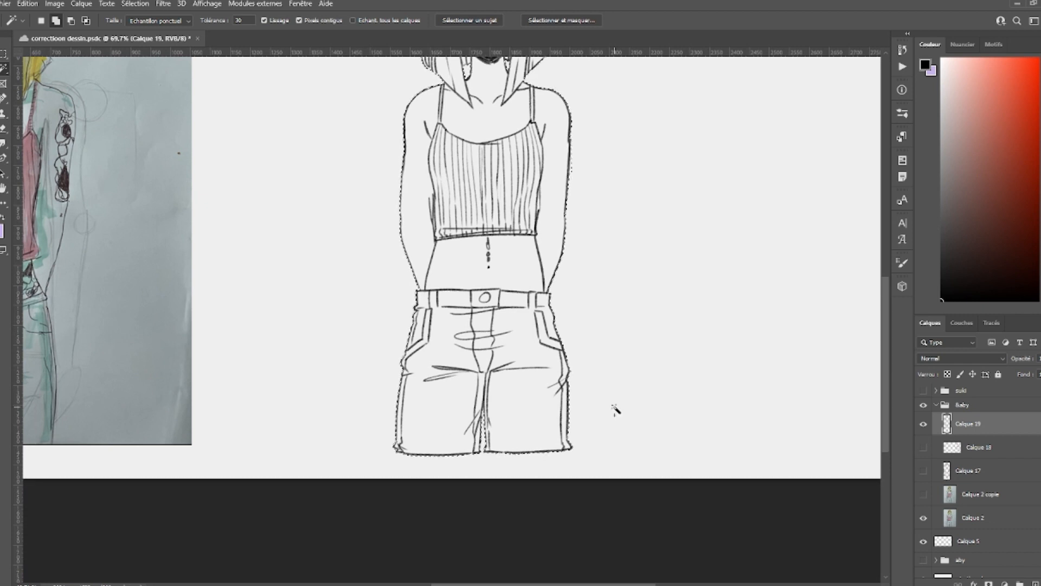
- Add a new layer, choose a pale pink and switch to a hard round brush
key("b")
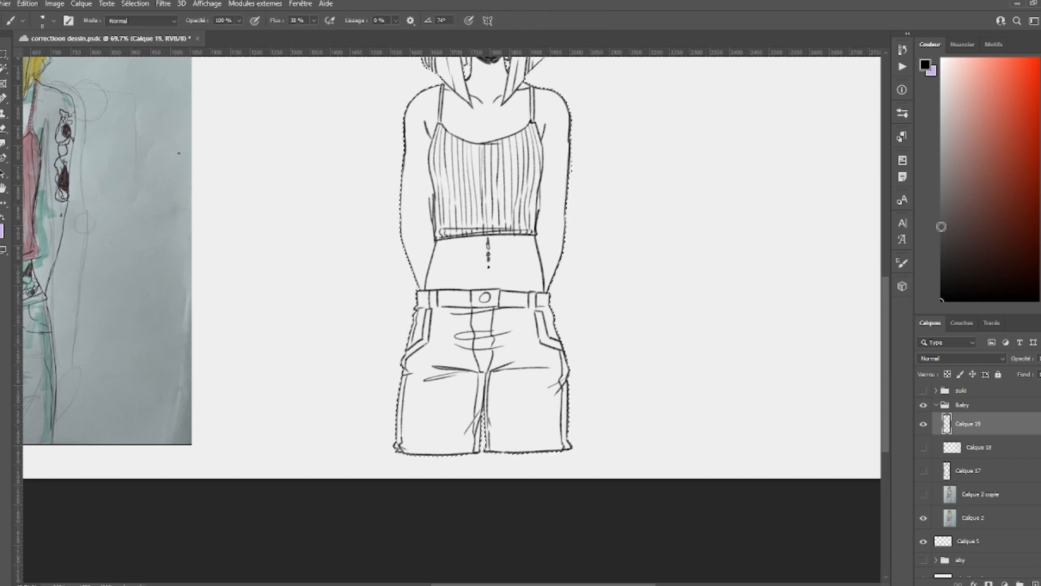
left_click(1034, 583)
left_click(959, 93)
right_click(545, 255)
left_click(621, 468)
- Fill the whole figure silhouette with pale pink inside the inverted selection
left_click_drag(421, 390, 575, 390)
mouse_move(531, 224)
left_mouse_down()
mouse_move(547, 311)
mouse_move(393, 159)
left_mouse_up()
key("space")
left_click_drag(535, 365, 541, 458)
key("space")
left_click_drag(501, 173, 507, 295)
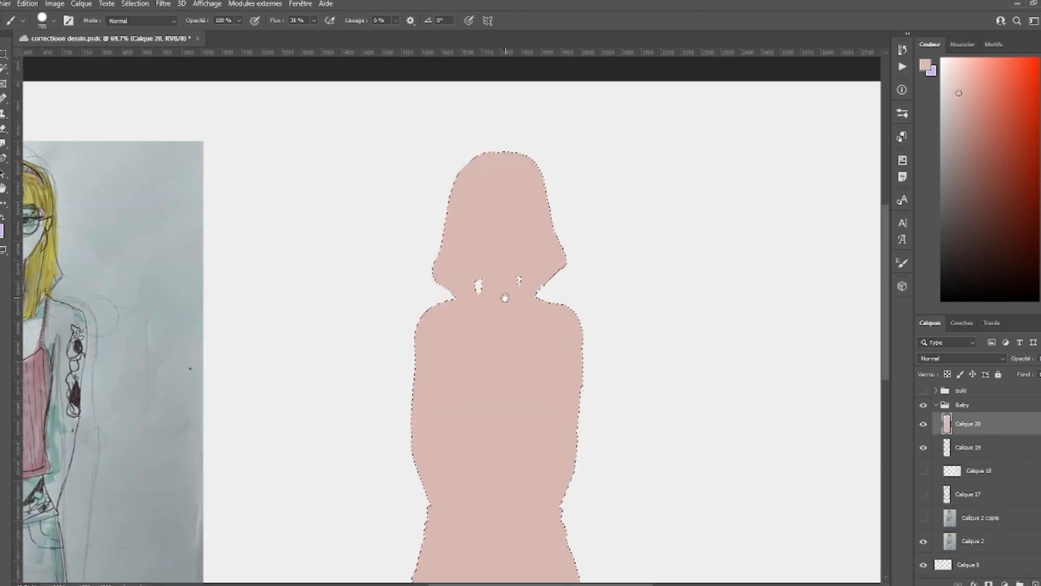
- Move the pink base layer below the line art, clear the selection and lock the layer's transparent pixels
left_click_drag(968, 423, 954, 459)
key("ctrl+d")
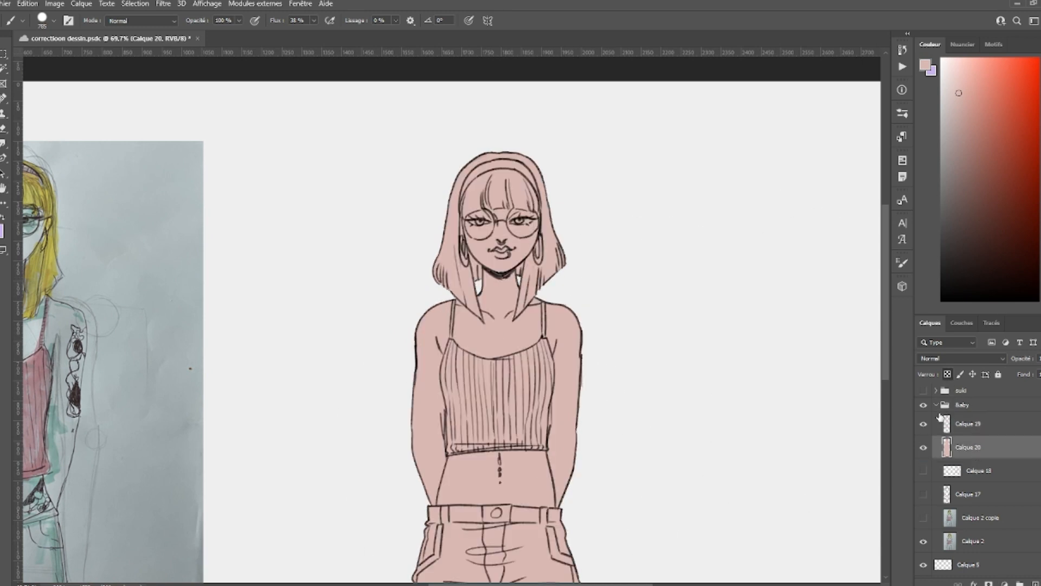
left_click_drag(370, 519, 573, 480)
key("space")
left_click_drag(624, 502, 572, 506)
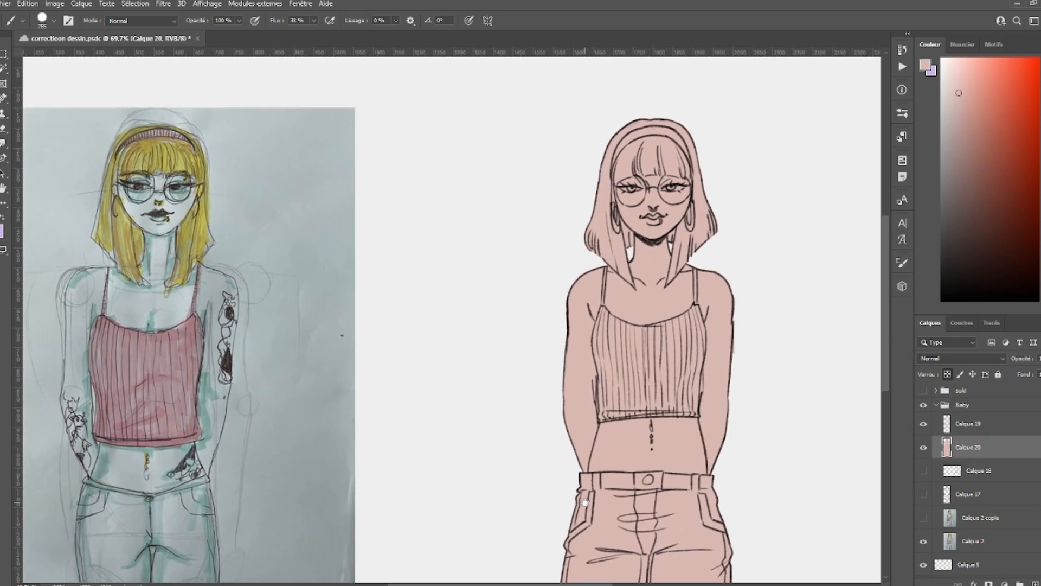
- Repaint the figure's base with a much lighter, near-white skin tone
left_click(951, 77)
mouse_move(760, 242)
left_mouse_down()
mouse_move(576, 301)
mouse_move(679, 539)
mouse_move(567, 413)
left_mouse_up()
key("space")
key("space")
mouse_move(617, 379)
left_mouse_down()
mouse_move(723, 376)
mouse_move(724, 386)
left_mouse_up()
- Sample a pink from the reference drawing's camisole and brighten it into a soft pink
key("ctrl+space")
mouse_move(301, 325)
left_mouse_down()
mouse_move(428, 287)
mouse_move(340, 246)
left_mouse_up()
key("space")
mouse_move(348, 410)
left_mouse_down()
mouse_move(369, 296)
mouse_move(393, 270)
left_mouse_up()
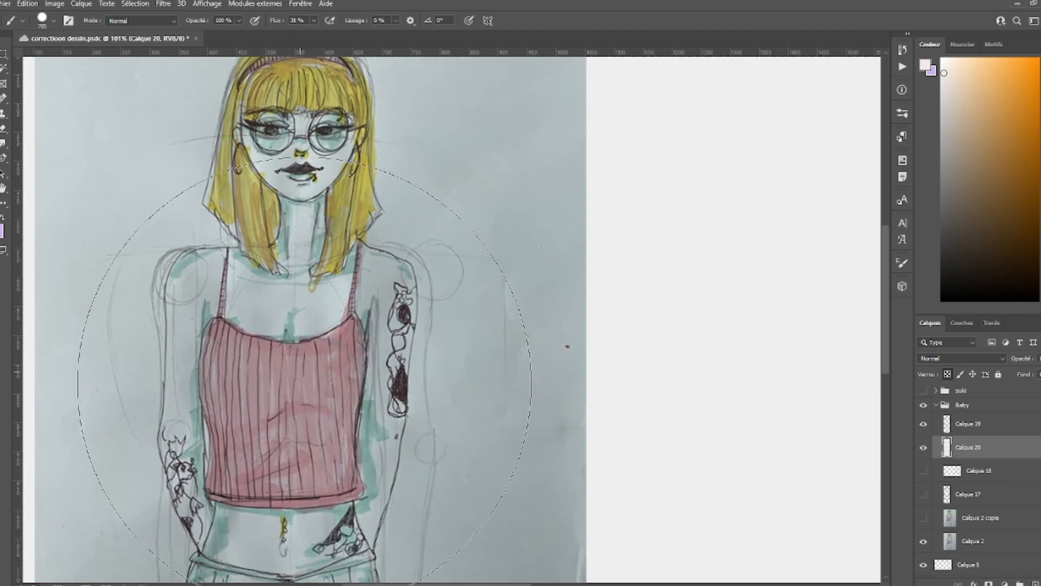
left_click(358, 324, "alt")
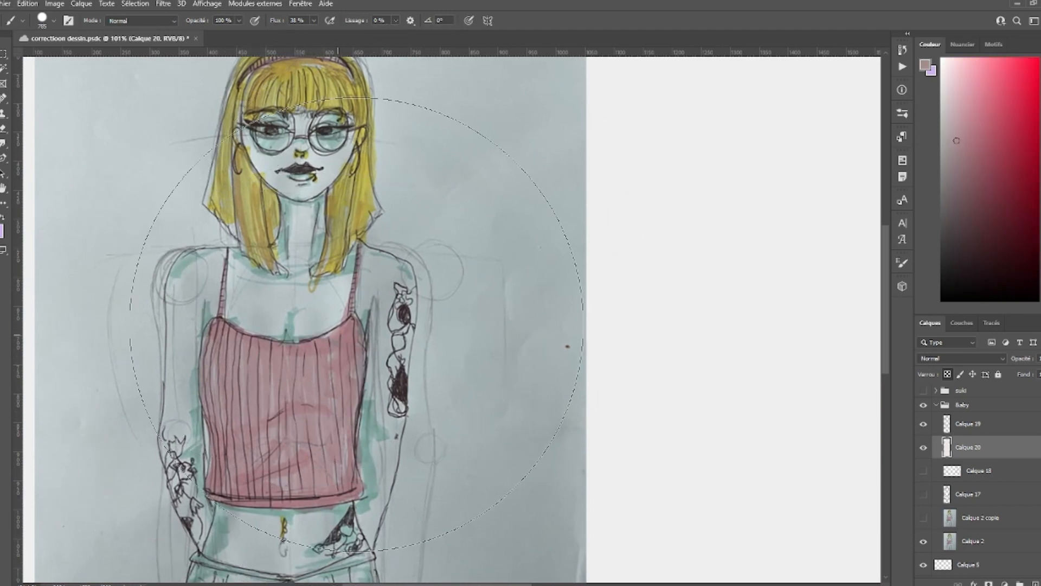
key("ctrl+space")
left_click_drag(395, 284, 312, 279)
key("ctrl+space")
left_click_drag(552, 254, 620, 263)
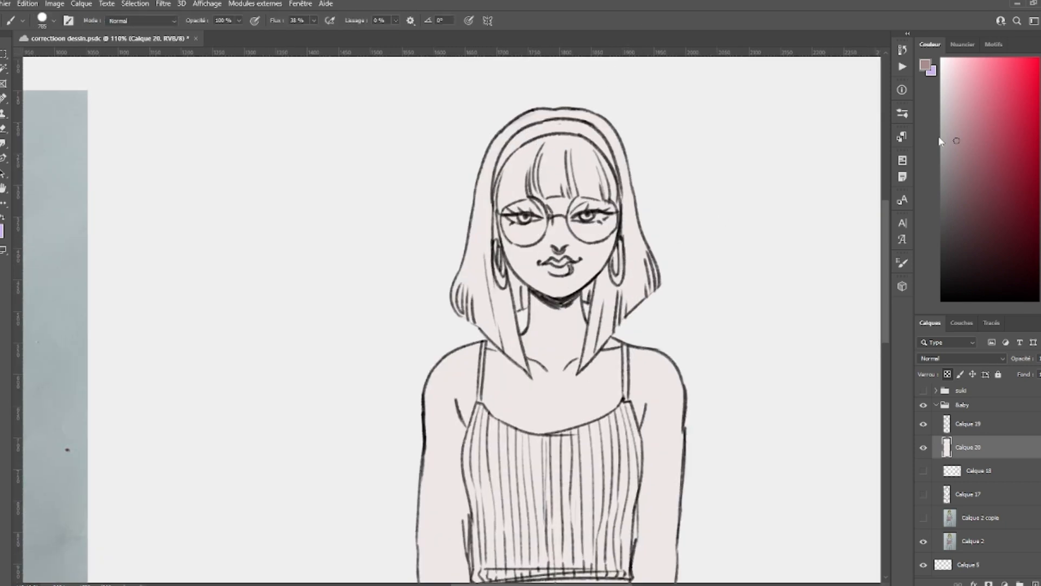
left_click_drag(964, 87, 962, 86)
- Paint soft pink blush on the nose and cheeks on a new layer, undoing one nose stroke
mouse_move(578, 260)
left_mouse_down()
mouse_move(434, 262)
mouse_move(486, 260)
left_mouse_up()
mouse_move(558, 252)
left_mouse_down()
mouse_move(546, 252)
mouse_move(560, 225)
left_mouse_up()
key("ctrl+z")
left_click_drag(558, 232, 569, 261)
left_click_drag(515, 233, 531, 239)
left_click_drag(590, 228, 603, 233)
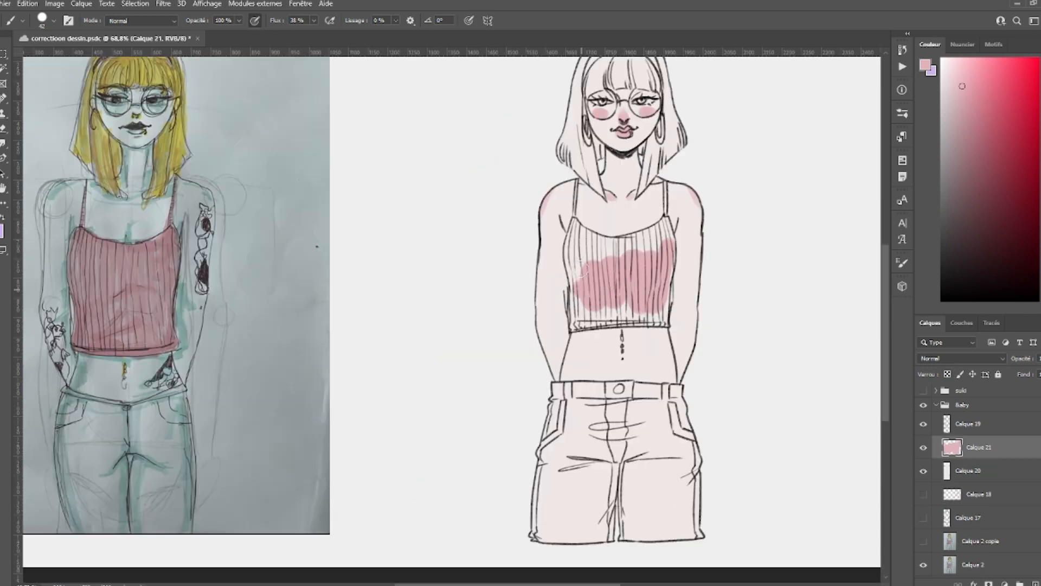
- Fill the camisole and its straps with flat pink and erase the overflow
mouse_move(581, 270)
left_mouse_down()
mouse_move(572, 238)
mouse_move(589, 223)
left_mouse_up()
key("e")
key("b")
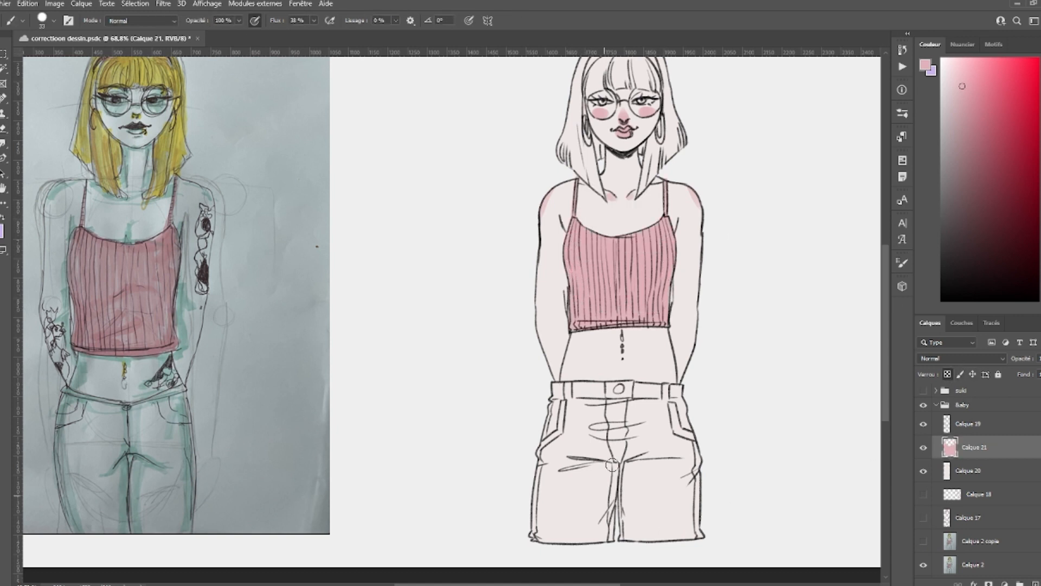
- Shade the camisole below the bust and at its hem with deeper pinks, blending the tones, and save the file
left_click(975, 115)
right_click(588, 282, "alt")
key("x")
left_click(649, 239, "alt")
key("x")
left_click_drag(660, 233, 623, 237)
key("x")
right_click(581, 286, "alt")
key("x")
left_click_drag(578, 275, 635, 296)
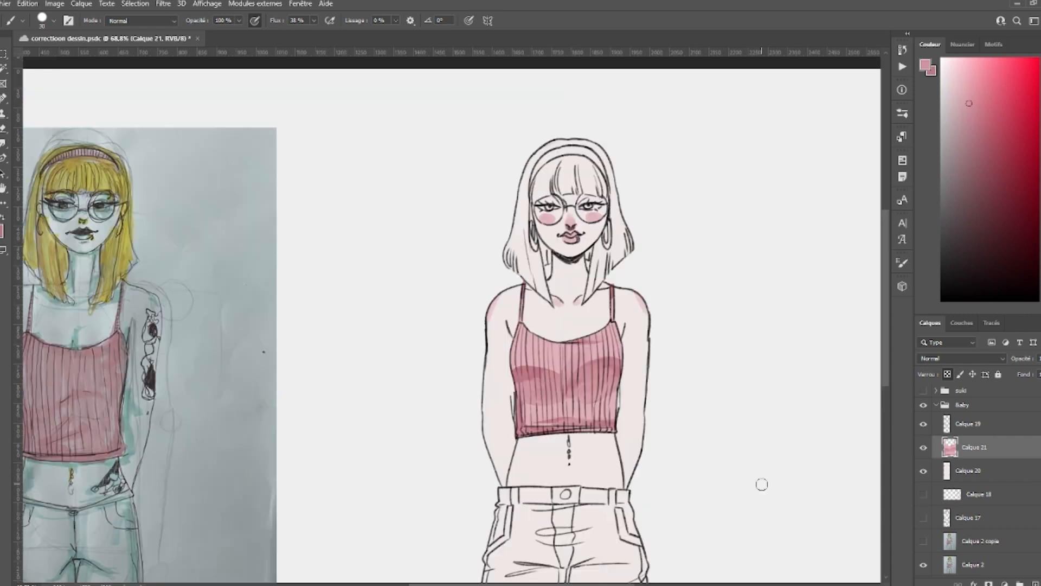
key("ctrl+s")
- Add a new layer and paint the hair a golden blonde, taking the hue from the reference hair
key("ctrl+shift+alt+n")
left_click_drag(1040, 264, 1040, 274)
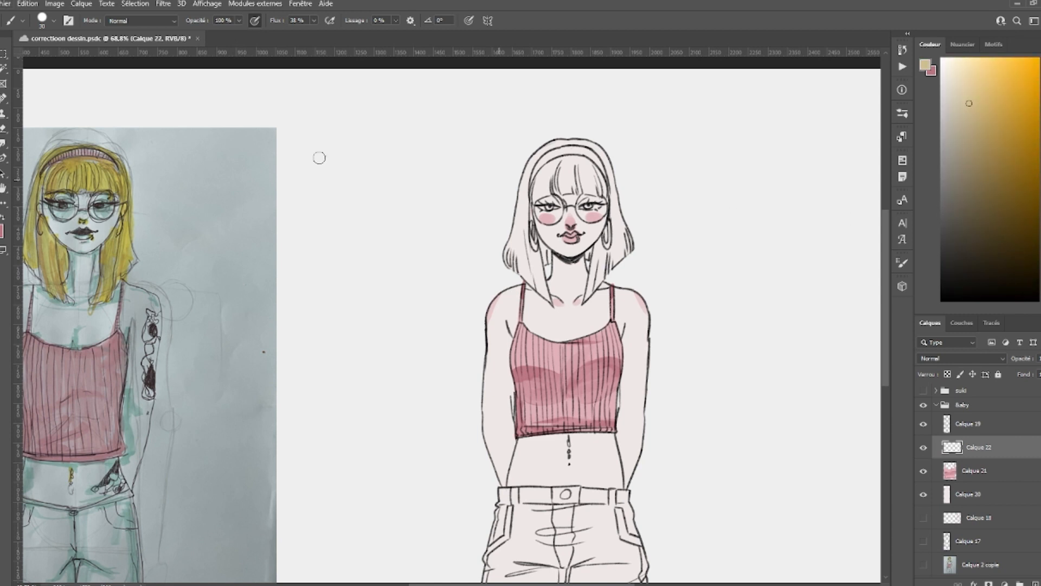
left_click(108, 186, "alt")
left_click_drag(536, 160, 514, 249)
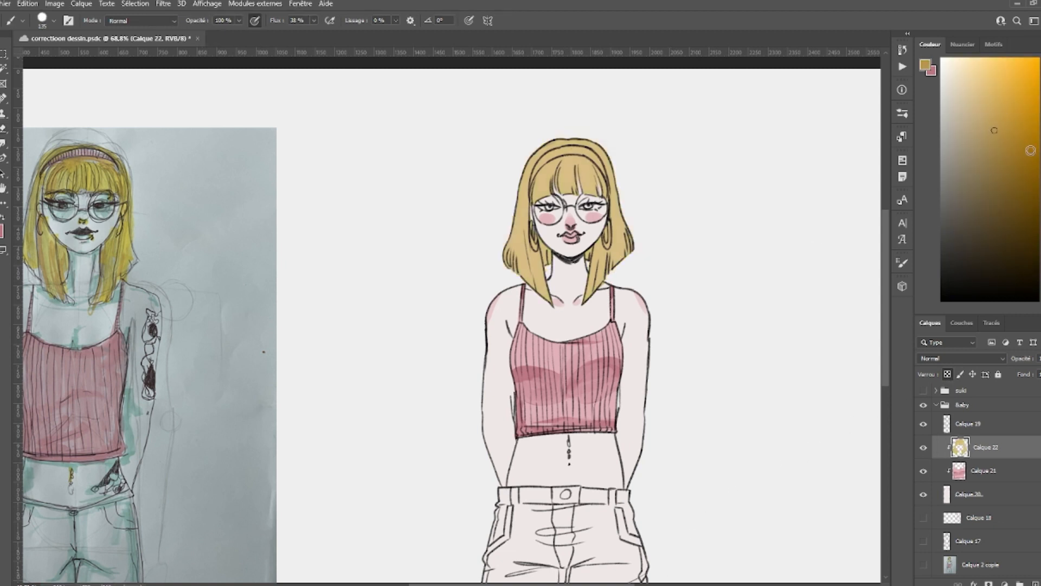
- Shade the hair strands beside the neck and under the chin with a deeper golden brown, undoing one stroke
left_click(1040, 280)
left_click_drag(560, 239, 547, 240)
left_click_drag(547, 255, 593, 255)
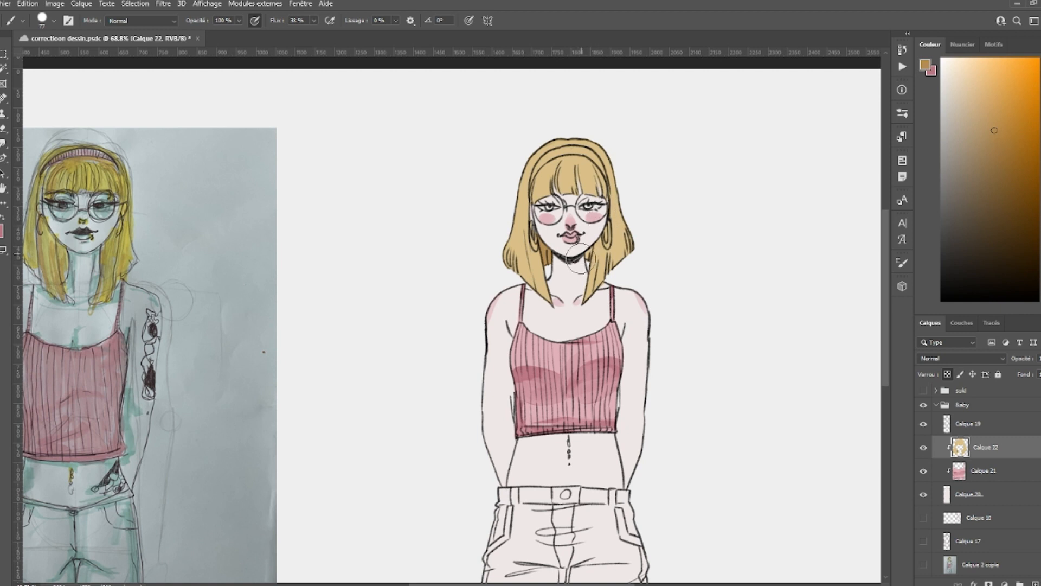
left_click_drag(595, 236, 588, 234)
left_click_drag(536, 201, 547, 293)
key("ctrl+z")
mouse_move(536, 231)
left_mouse_down()
mouse_move(545, 295)
mouse_move(538, 246)
left_mouse_up()
- Blend the hair shadows with sampled blonde and work darker tones and pale highlights through the strands and fringe
key("x")
left_click(545, 291, "alt")
left_click_drag(536, 289, 531, 244)
key("x")
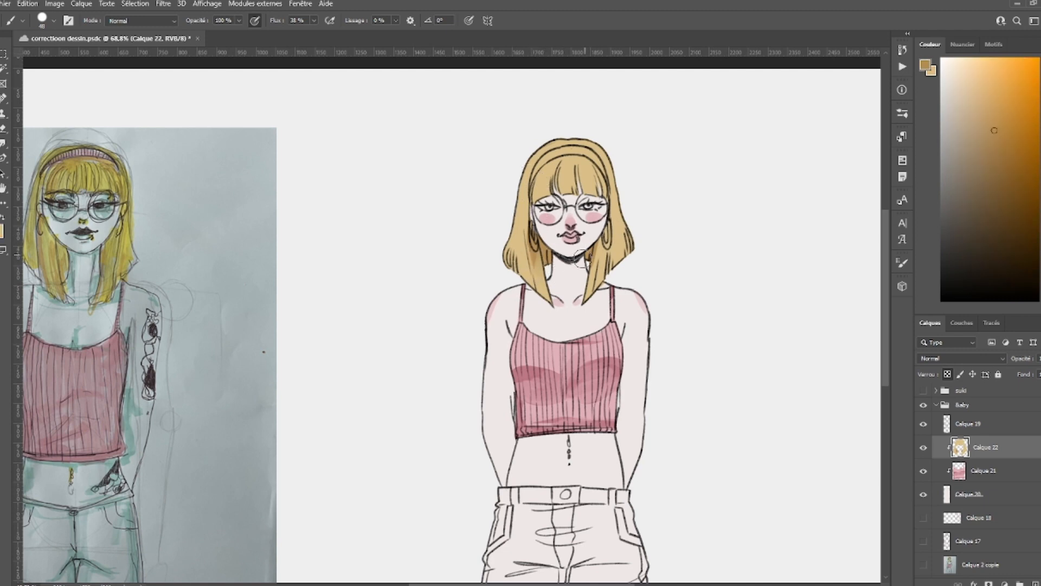
left_click_drag(588, 284, 618, 195)
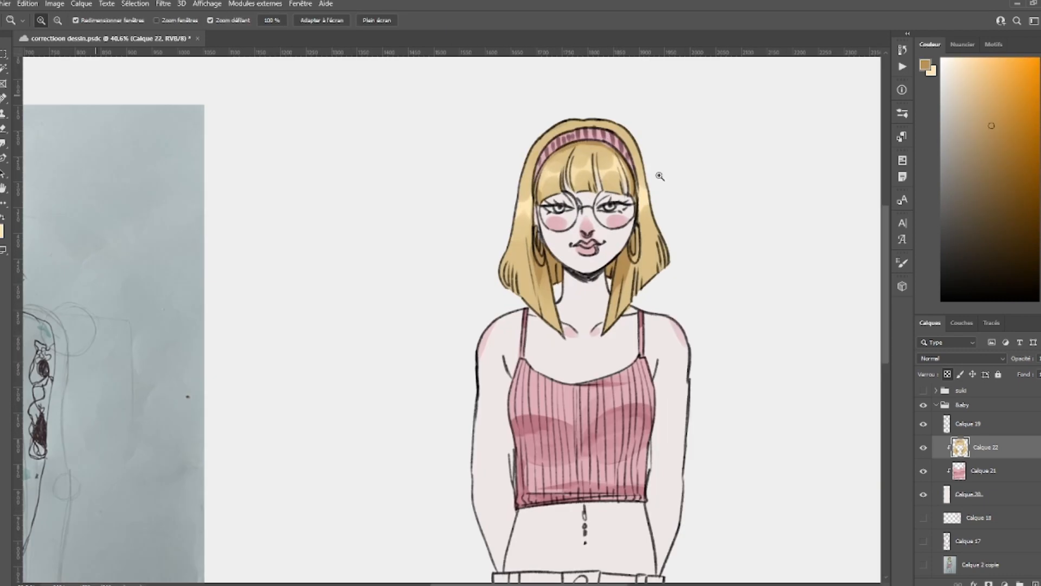
- Paint the irises of both eyes dark brown on the skin layer Calque 20
left_click_drag(660, 176, 669, 178)
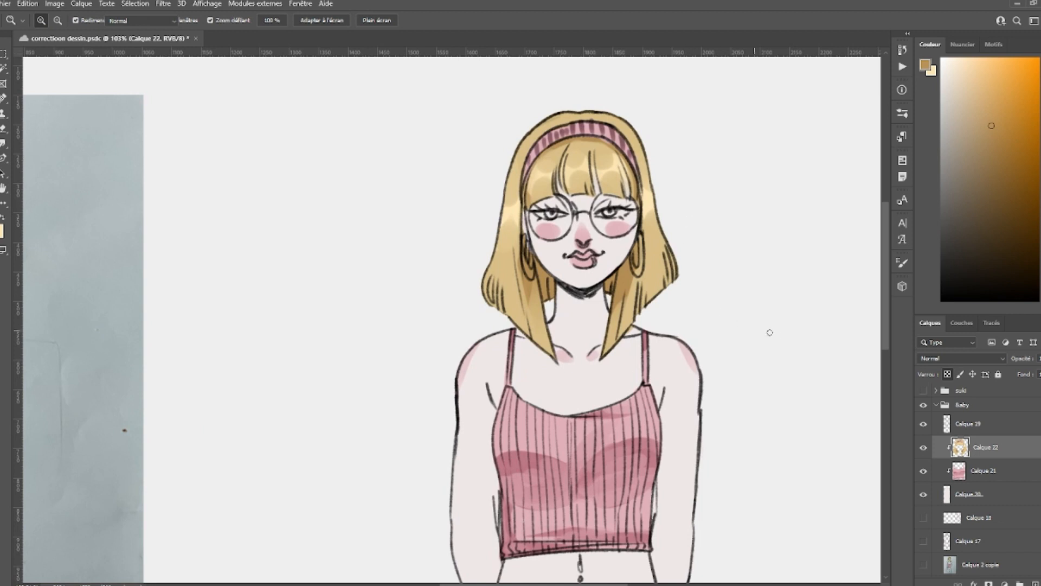
left_click(978, 242)
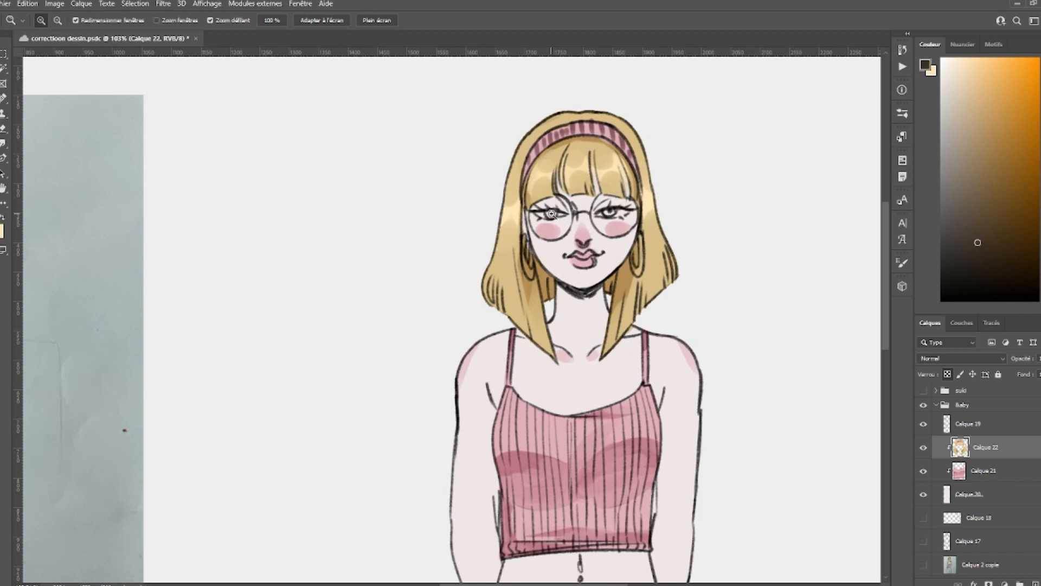
left_click(963, 499)
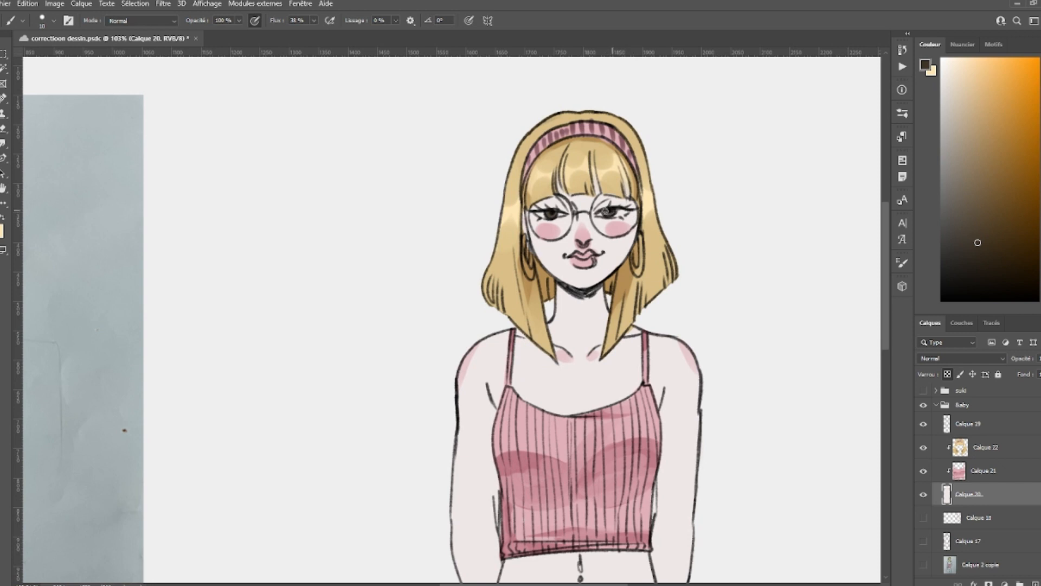
- Add a new layer above the hair colour and paint the hoop earring in a pale peach-gold
left_click(977, 76)
left_click(1033, 584)
left_click_drag(527, 240, 525, 264)
- Clip Calque 23 to the figure's base and fill the shorts with a flat grey-blue
key("ctrl+minus")
key("ctrl+minus")
key("ctrl+minus")
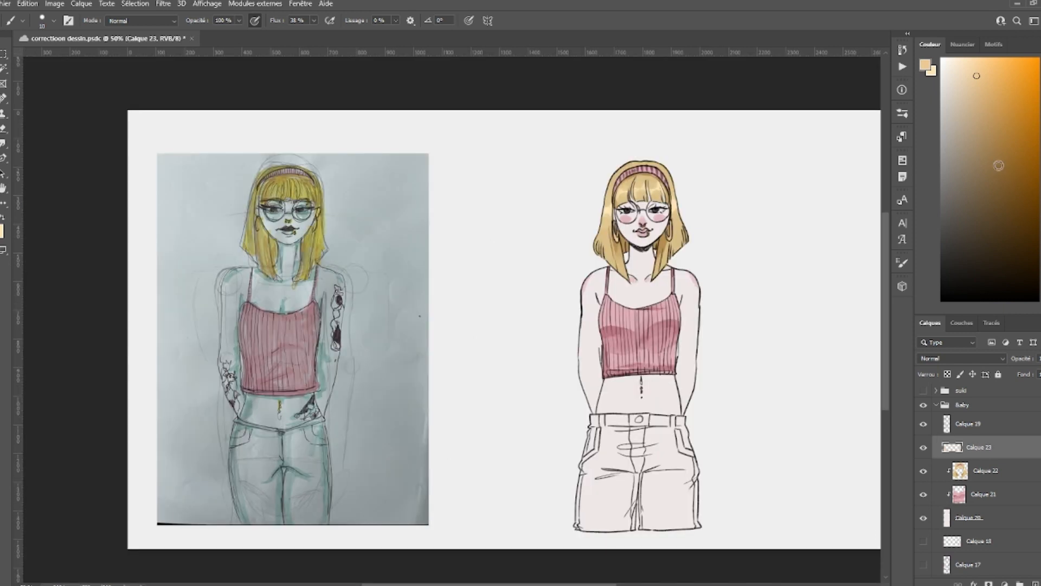
left_click(967, 192)
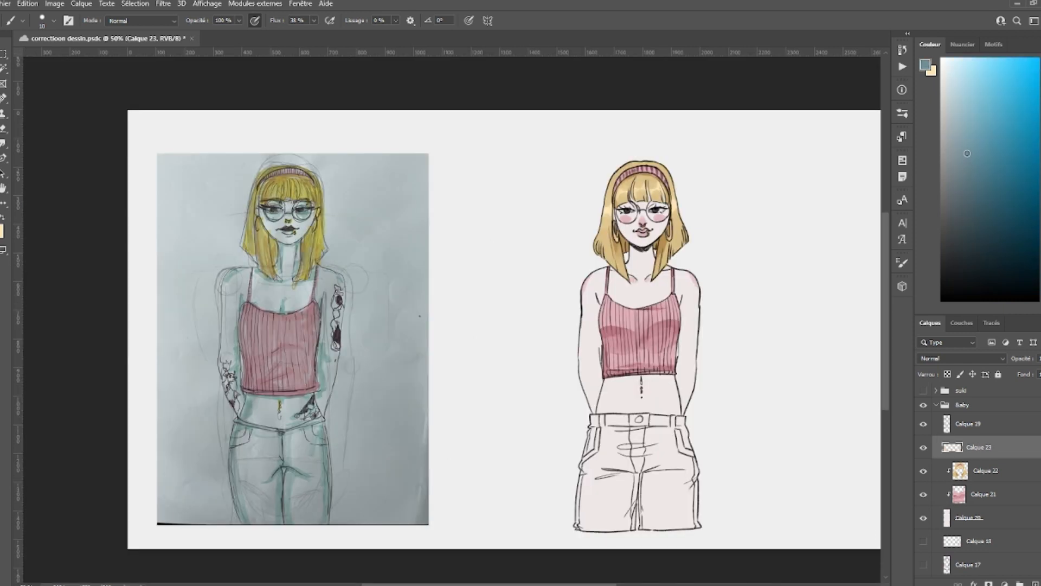
key("ctrl+alt+g")
left_click_drag(624, 477, 649, 477)
left_click_drag(635, 472, 594, 510)
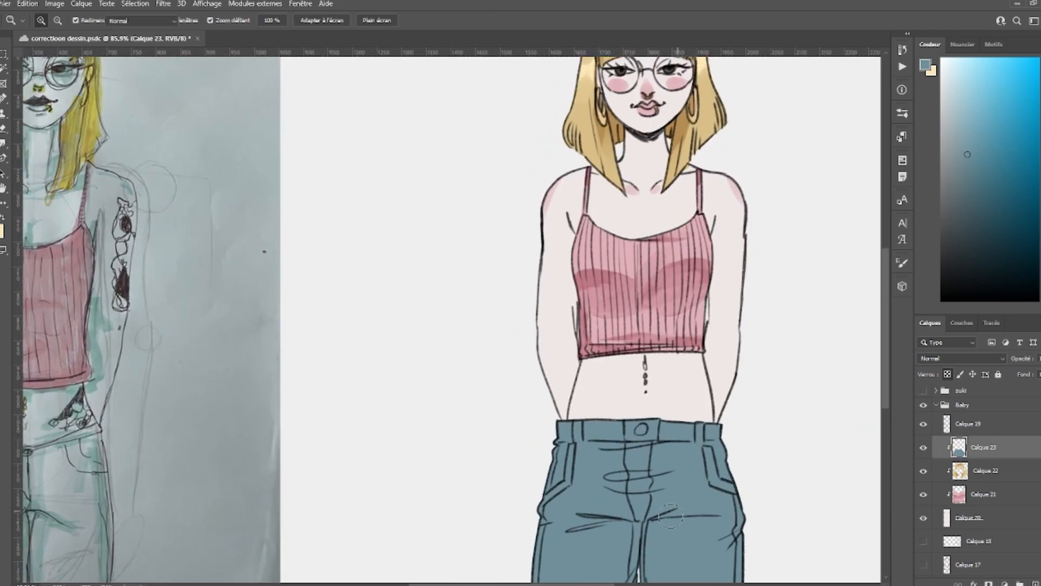
mouse_move(640, 530)
left_mouse_down()
mouse_move(751, 445)
mouse_move(730, 448)
mouse_move(793, 477)
mouse_move(725, 474)
left_mouse_up()
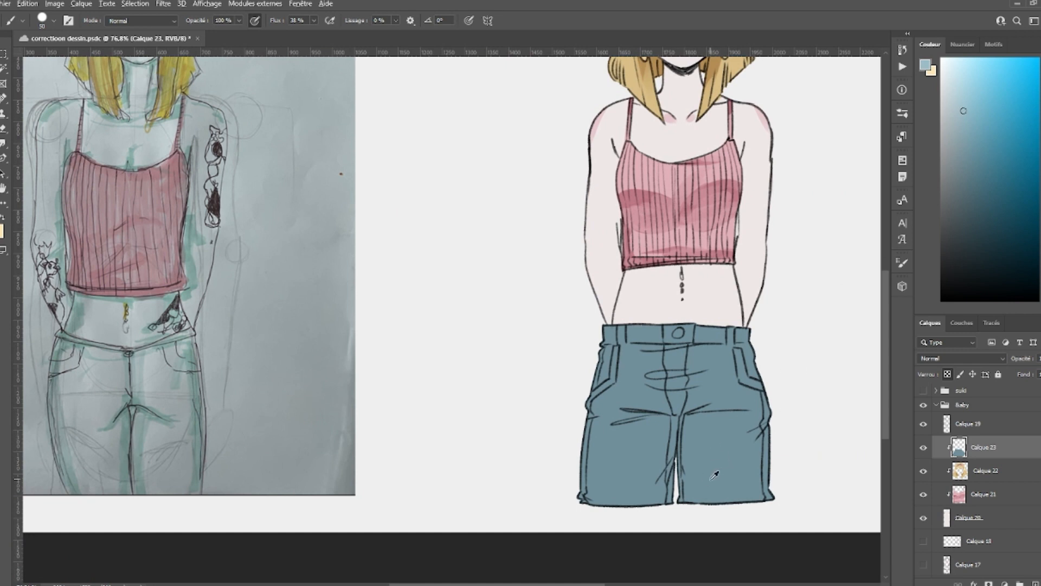
- Paint lighter blue horizontal streaks on the lower part of both shorts legs, blending them with the base blue
mouse_move(695, 495)
left_mouse_down()
mouse_move(765, 495)
mouse_move(761, 480)
left_mouse_up()
left_click_drag(695, 464, 762, 459)
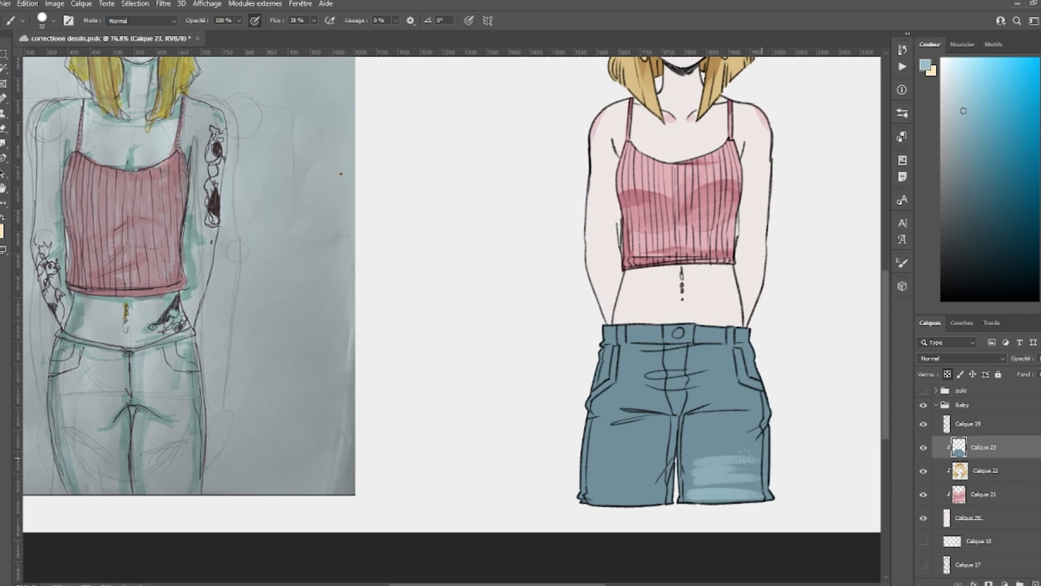
left_click_drag(693, 442, 727, 441)
left_click(764, 484, "alt")
mouse_move(761, 460)
left_mouse_down()
mouse_move(727, 460)
mouse_move(733, 478)
mouse_move(714, 493)
left_mouse_up()
key("x")
mouse_move(601, 442)
left_mouse_down()
mouse_move(646, 439)
mouse_move(645, 454)
left_mouse_up()
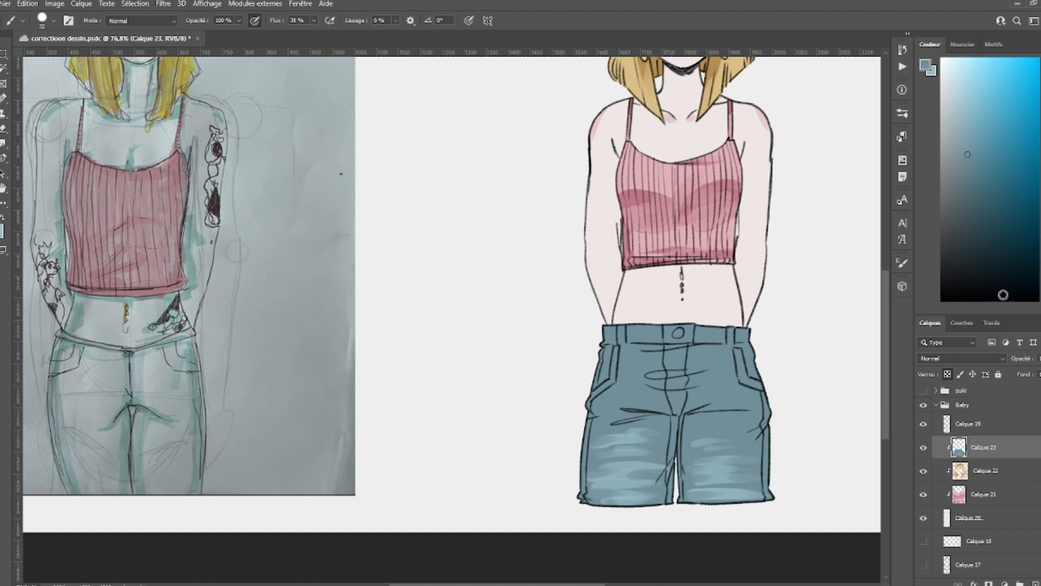
- Merge the shorts layer into Calque 22 and colour the waistband button dark brown
left_click(986, 264)
left_click(999, 179)
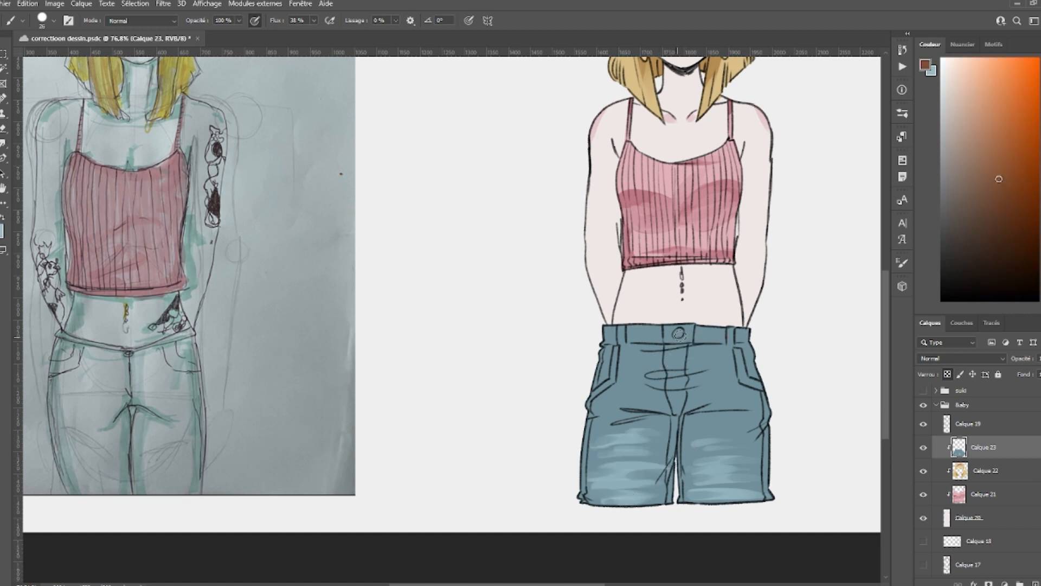
key("ctrl+e")
left_click(965, 261)
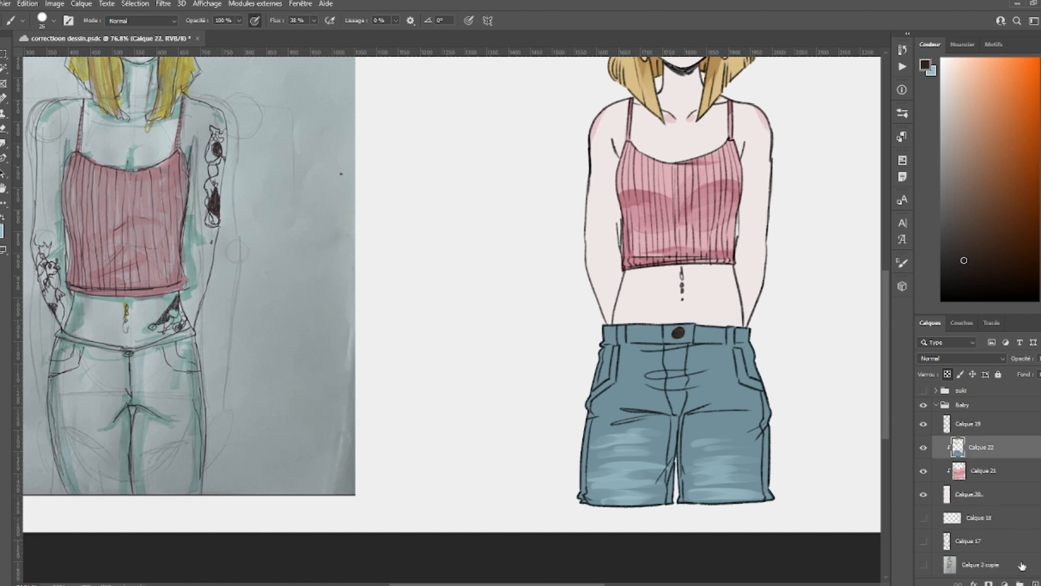
- Add a new layer with Calque 22's contents loaded as a selection and try a grey-green sampled from the reference on the waistband
key("ctrl+shift+alt+n")
left_click(951, 151)
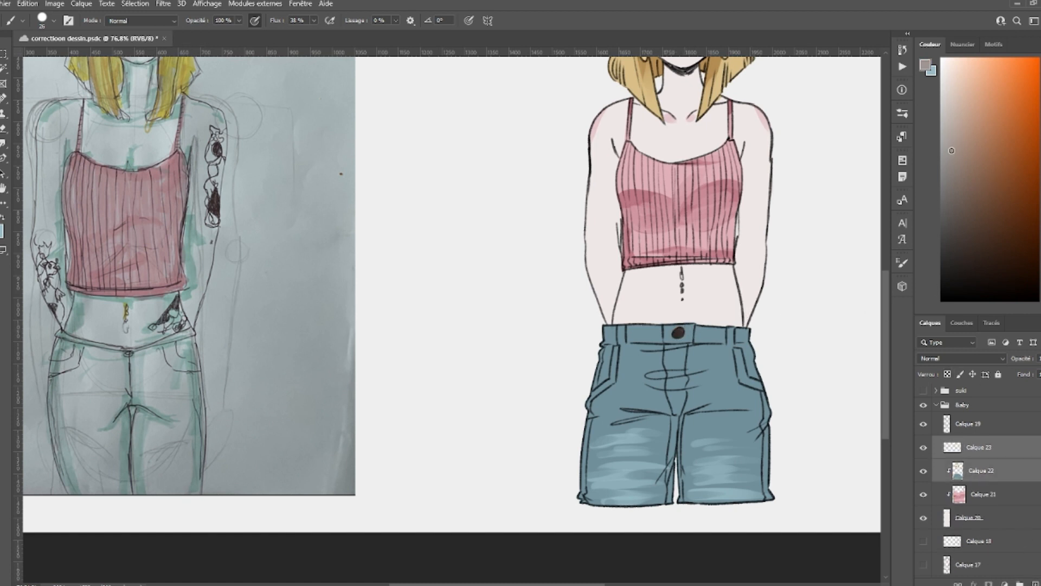
left_click(82, 311, "alt")
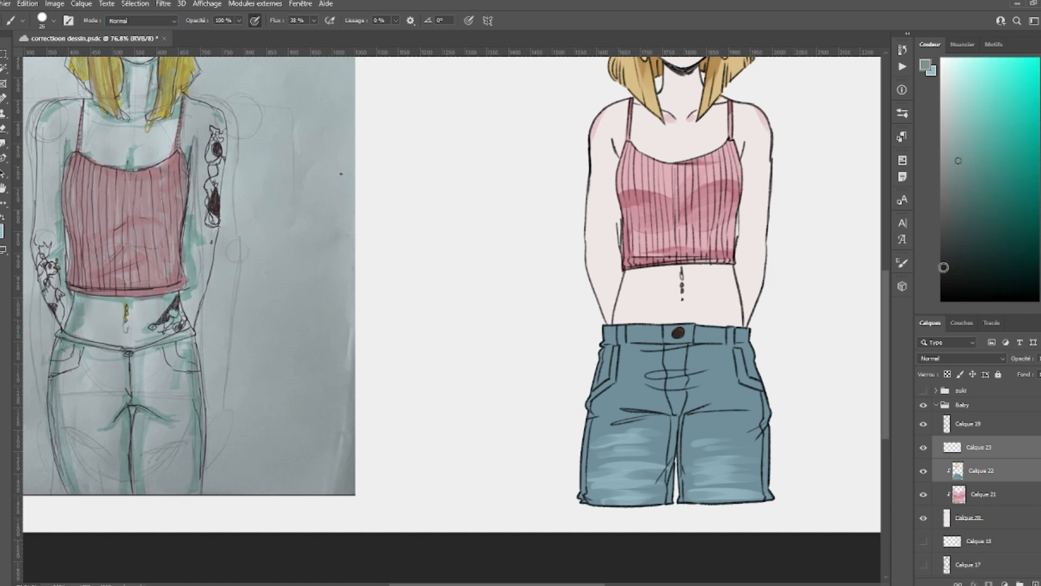
left_click_drag(614, 353, 620, 352)
left_click(996, 454)
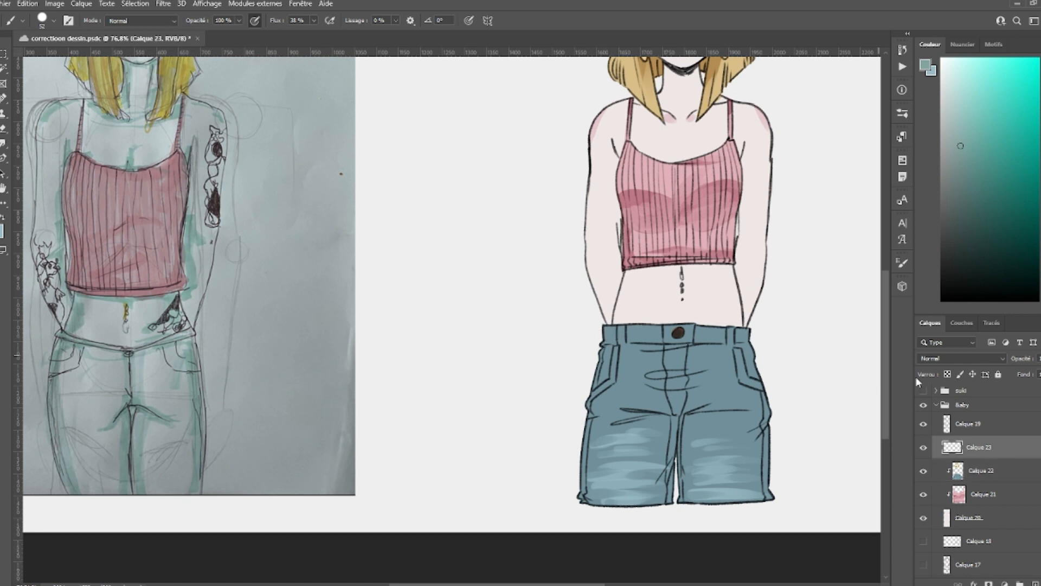
left_click(957, 477, "ctrl")
left_click_drag(604, 334, 612, 351)
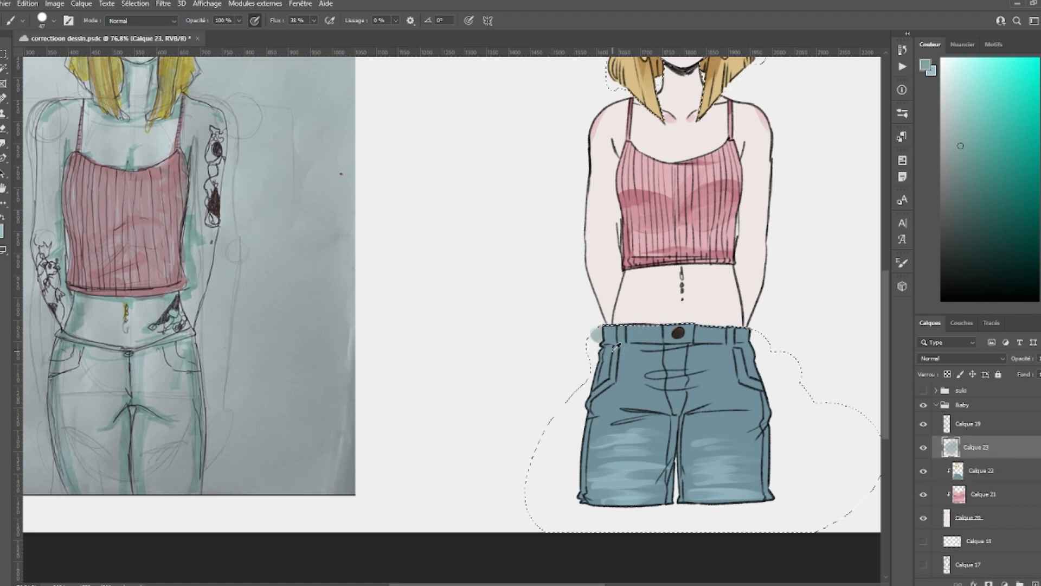
- Set the shading layer's blend mode to Produit and darken the waistband's belt loops and the crease across the fly
left_click(944, 358)
left_click(946, 347)
right_click(607, 341, "alt")
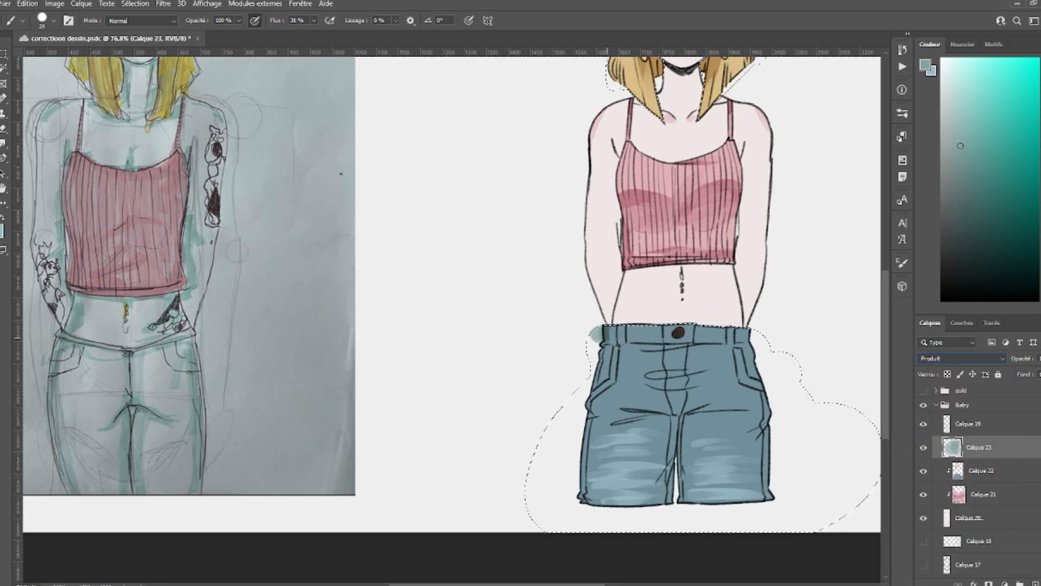
left_click_drag(606, 342, 625, 344)
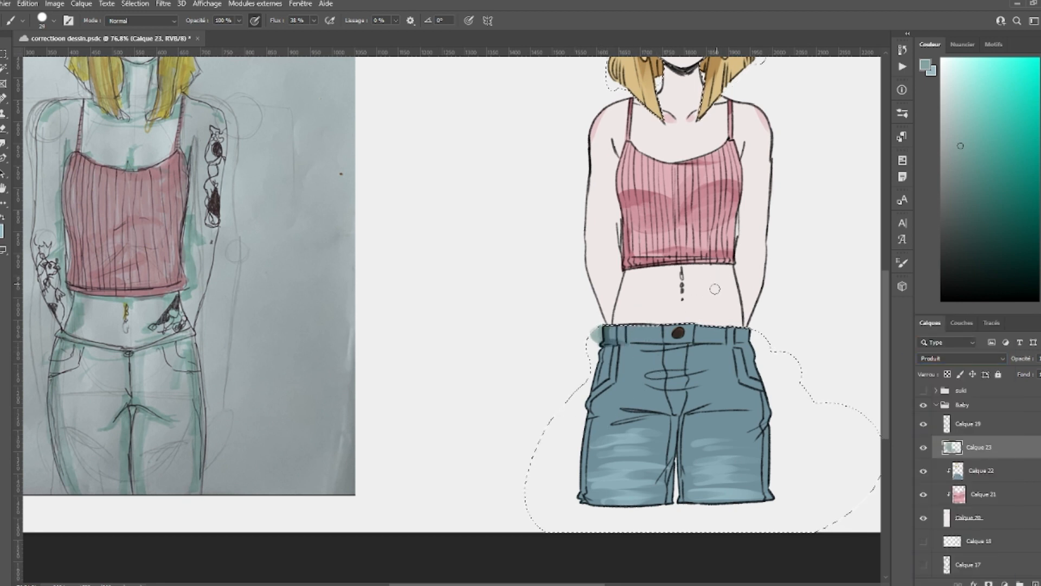
left_click_drag(654, 376, 699, 374)
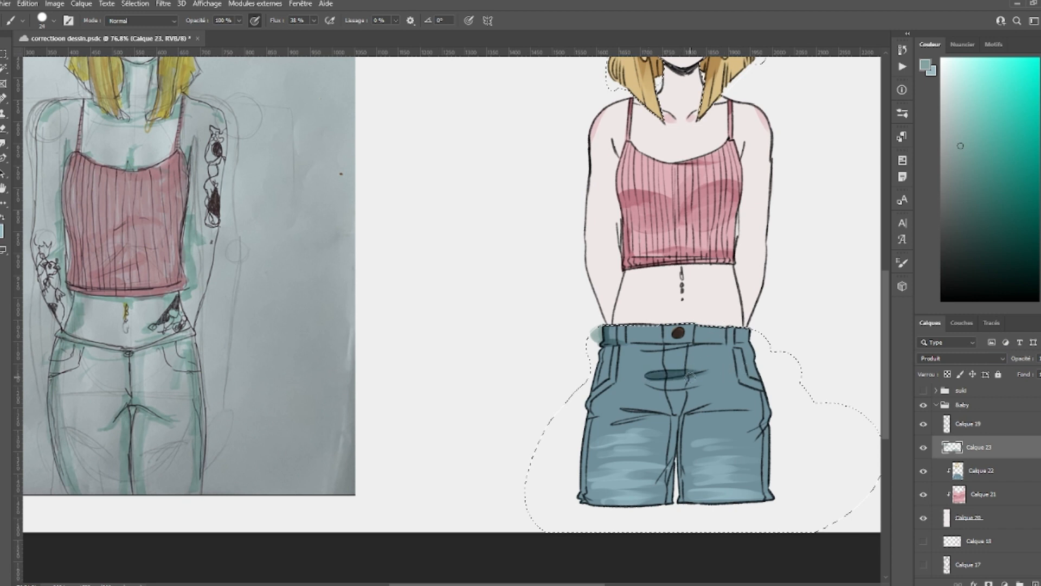
- Shade below the waistband, along the crotch folds and down the outer side of the shorts in grey-green
key("e")
key("b")
left_click_drag(642, 348, 759, 340)
mouse_move(615, 422)
left_mouse_down()
mouse_move(663, 416)
mouse_move(672, 453)
mouse_move(708, 404)
left_mouse_up()
mouse_move(734, 399)
left_mouse_down()
mouse_move(743, 398)
mouse_move(759, 430)
mouse_move(746, 442)
left_mouse_up()
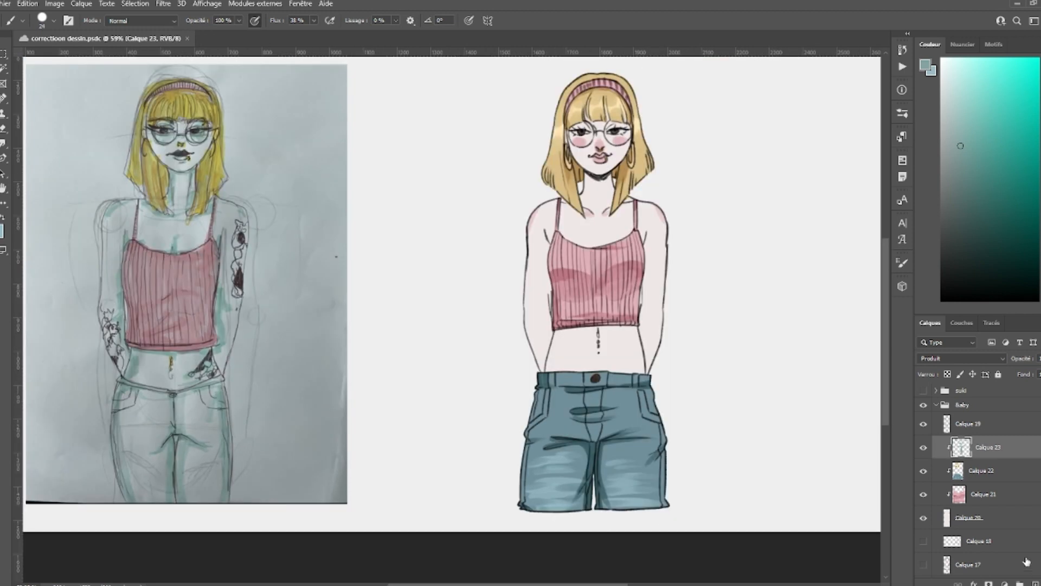
- Add a clipped layer above the skin, set it to Produit, and paint pale green shadows on the neck and body
left_click(992, 521)
key("ctrl+shift+alt+n")
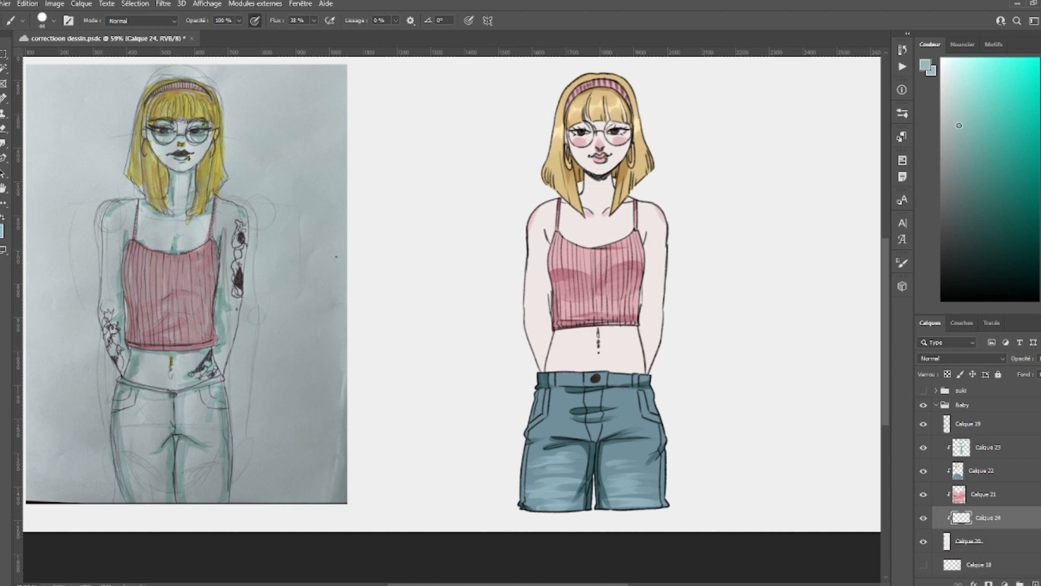
mouse_move(583, 188)
left_mouse_down()
mouse_move(602, 190)
mouse_move(594, 179)
left_mouse_up()
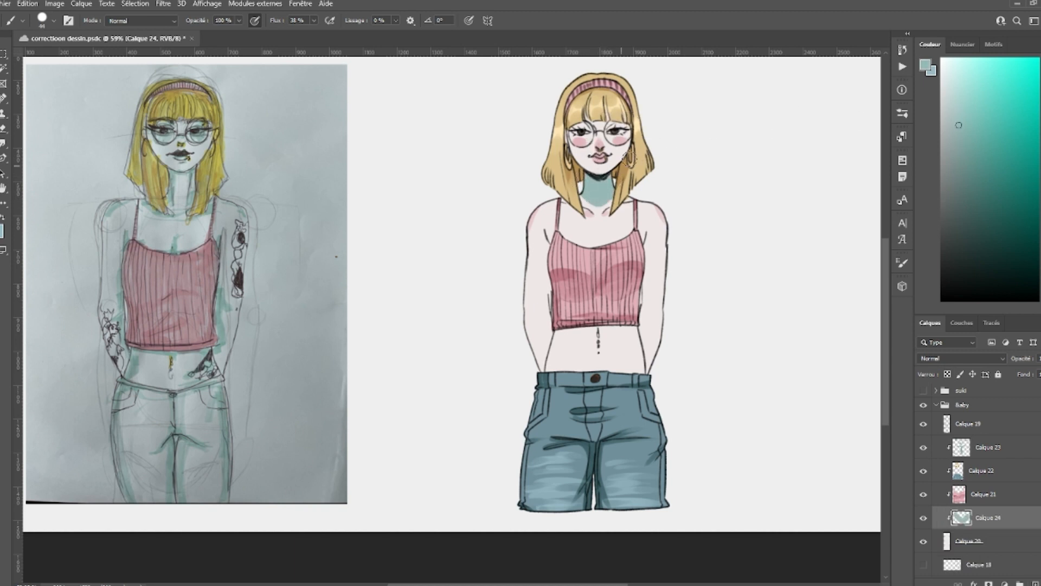
left_click(957, 359)
left_click(939, 351)
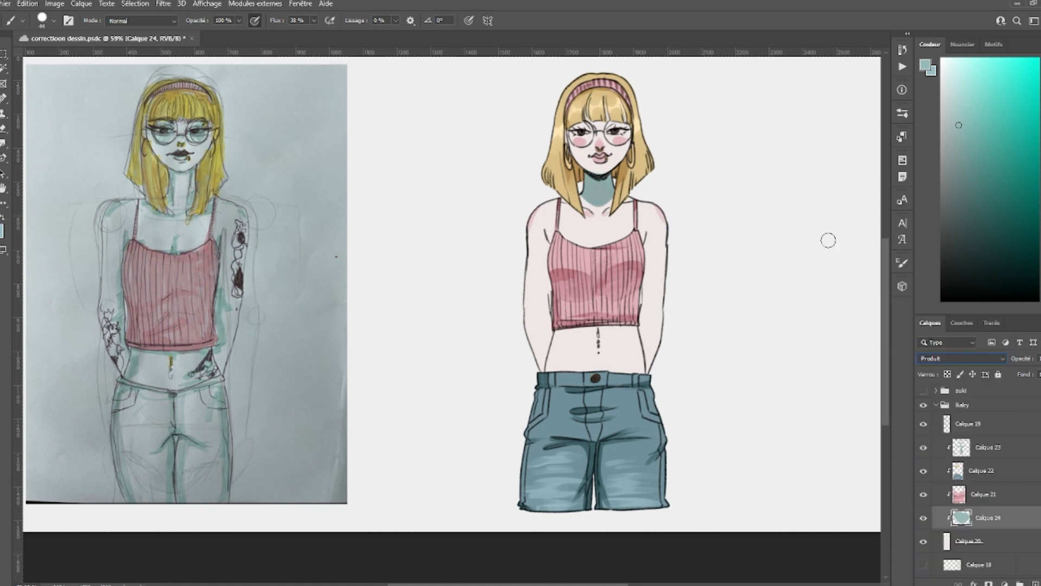
mouse_move(597, 190)
left_mouse_down()
mouse_move(603, 184)
mouse_move(588, 208)
left_mouse_up()
left_click_drag(723, 171, 720, 171)
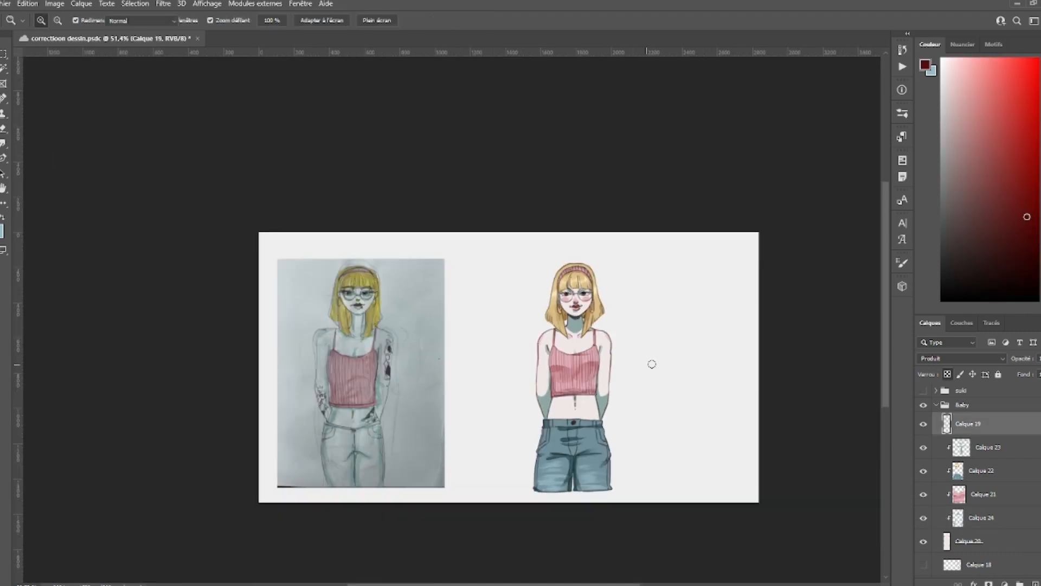
- Hide the Baby group, show and expand the winged fairy's group, and select its layer Calque 4
scroll(645, 391, "up", 3)
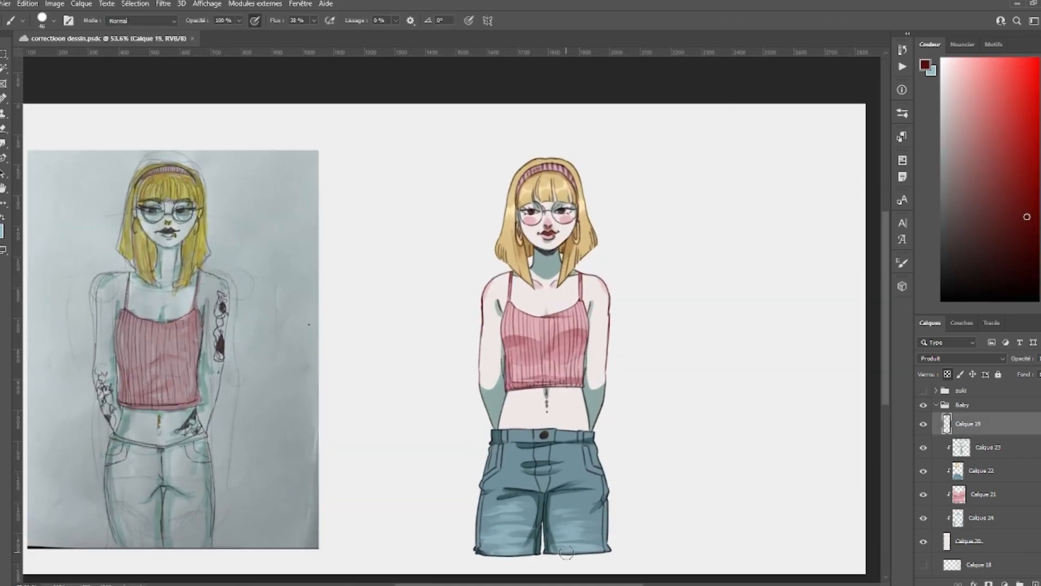
left_click(936, 405)
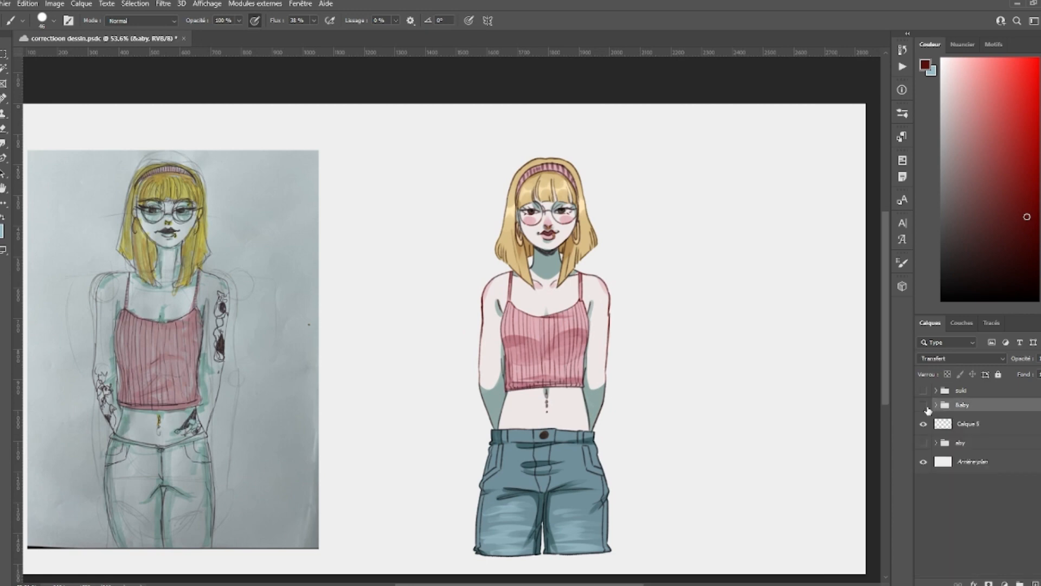
left_click(924, 404)
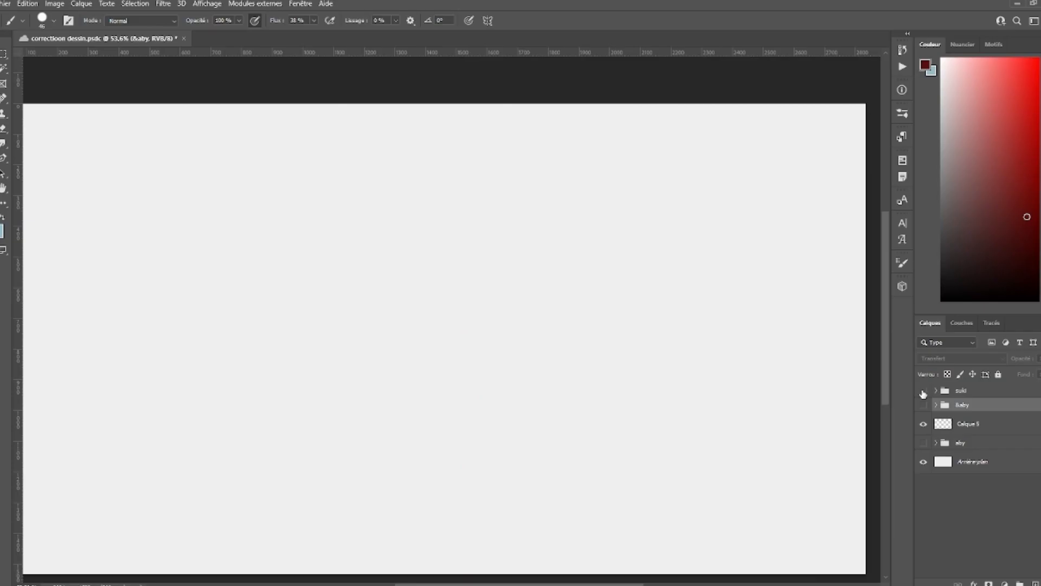
left_click(923, 391)
left_click(937, 390)
left_click(968, 412)
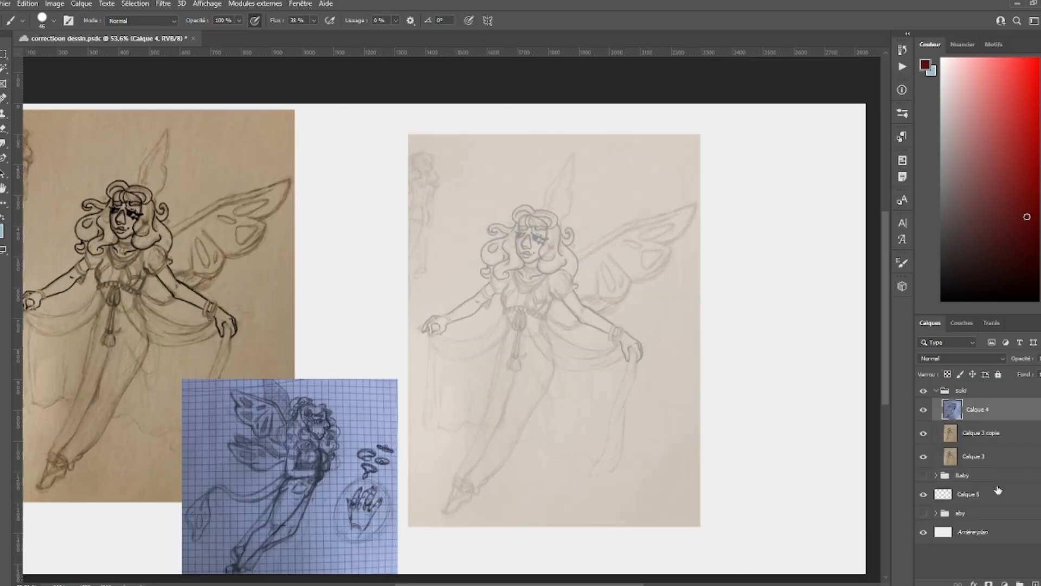
- Add a new layer on top of the fairy group and choose the KYLE – Crayon ultimate (dur) brush with a very dark red
left_click(1036, 583)
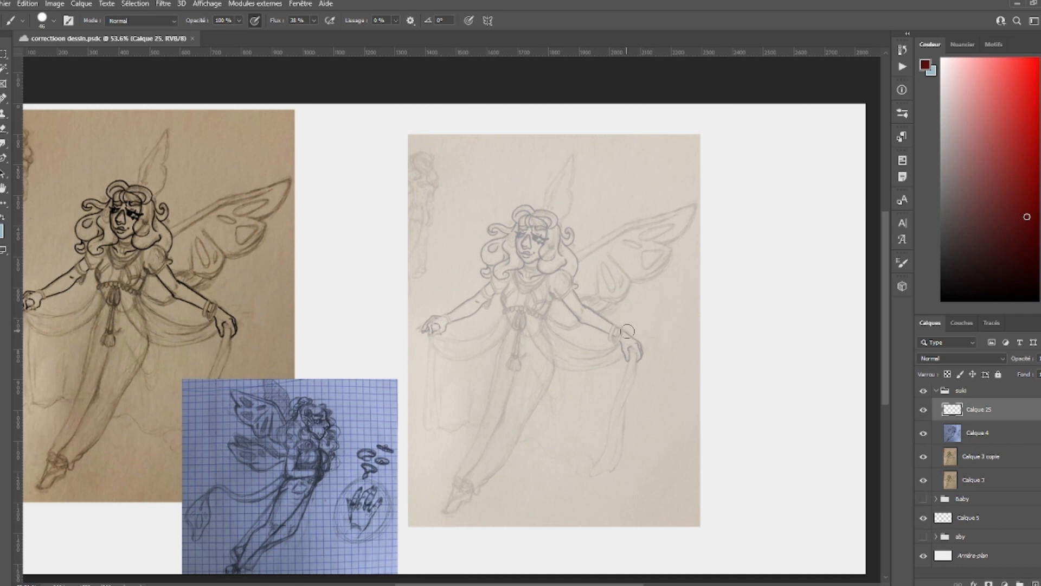
right_click(621, 353)
left_click(817, 525)
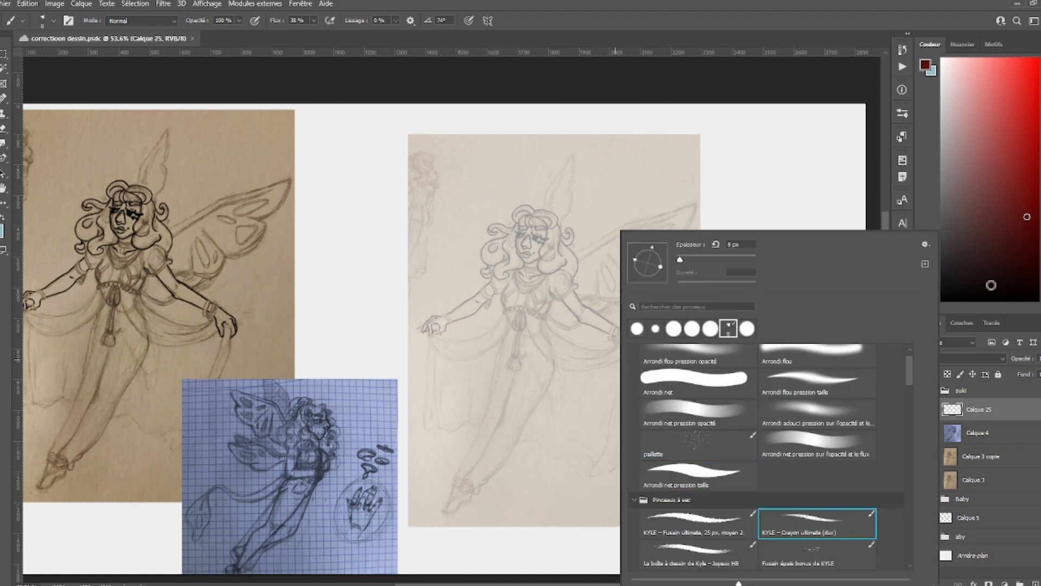
left_click(999, 255)
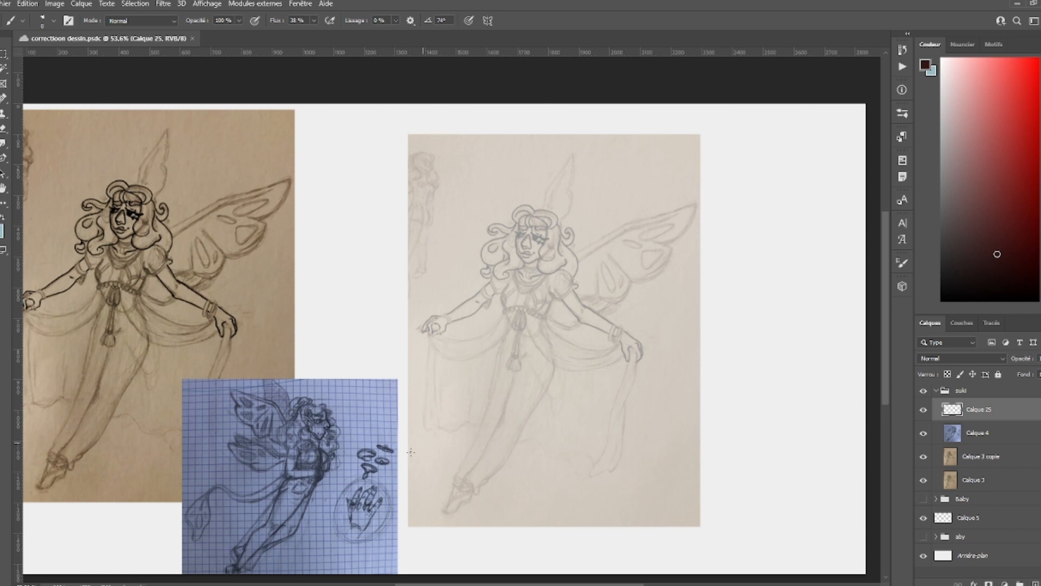
- Sketch the fairy's head oval, neck, shoulders and tapered torso down to the waist over the faded drawing
left_click_drag(504, 283, 497, 329)
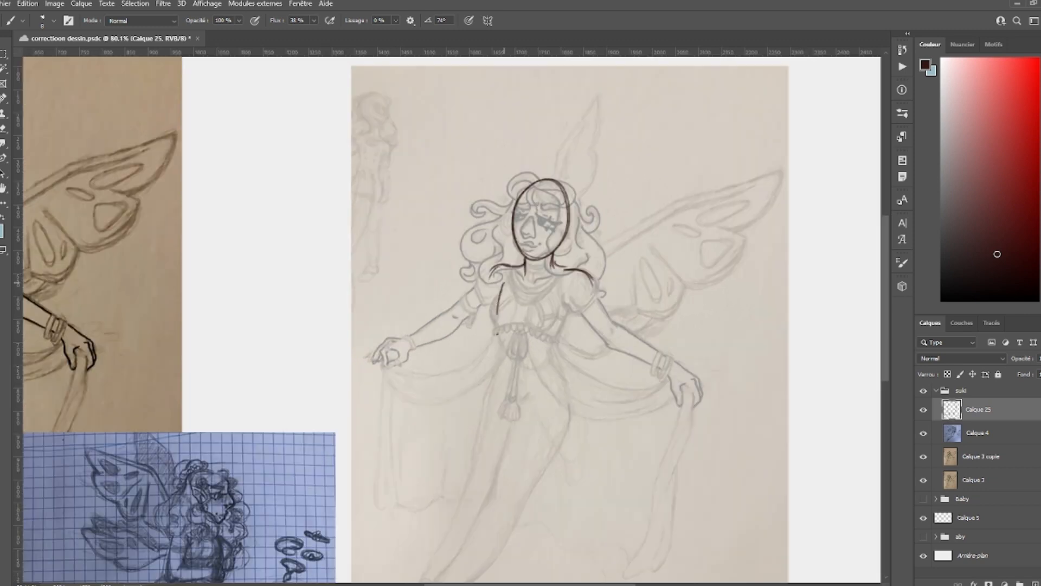
mouse_move(496, 296)
left_mouse_down()
mouse_move(498, 337)
mouse_move(546, 354)
left_mouse_up()
left_click_drag(573, 300, 555, 353)
left_click_drag(646, 411, 634, 309)
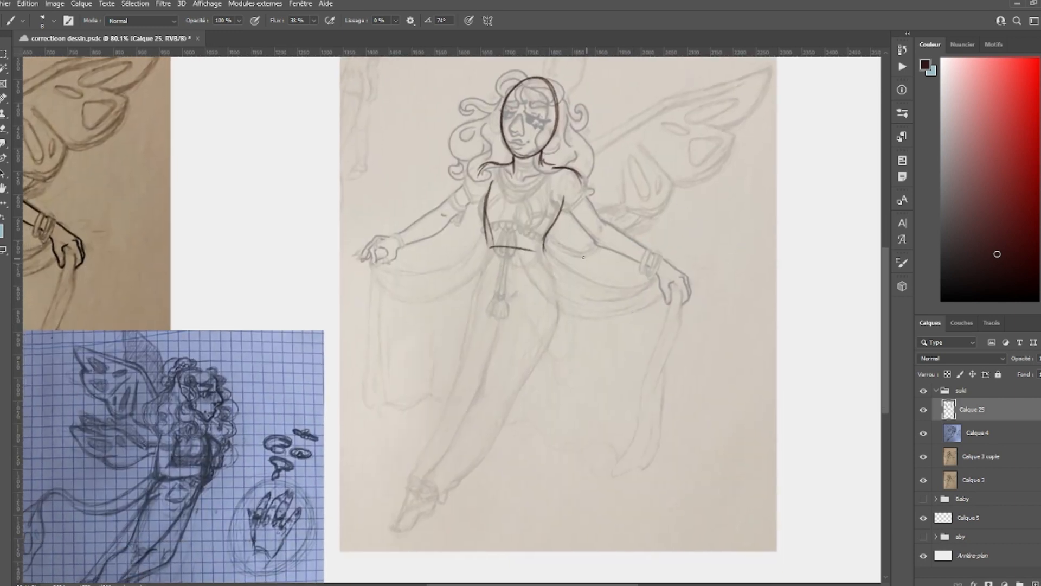
- Sketch the fairy's hips, pelvis line and both slanted legs down to the ankles over the faded drawing
mouse_move(488, 242)
left_mouse_down()
mouse_move(470, 287)
mouse_move(463, 326)
left_mouse_up()
mouse_move(545, 253)
left_mouse_down()
mouse_move(562, 291)
mouse_move(555, 343)
left_mouse_up()
mouse_move(470, 291)
left_mouse_down()
mouse_move(501, 321)
mouse_move(544, 302)
left_mouse_up()
mouse_move(550, 225)
left_mouse_down()
mouse_move(540, 257)
mouse_move(550, 272)
left_mouse_up()
left_click_drag(551, 272, 563, 213)
mouse_move(491, 186)
left_mouse_down()
mouse_move(486, 268)
mouse_move(467, 288)
mouse_move(454, 359)
left_mouse_up()
left_click_drag(561, 313, 498, 428)
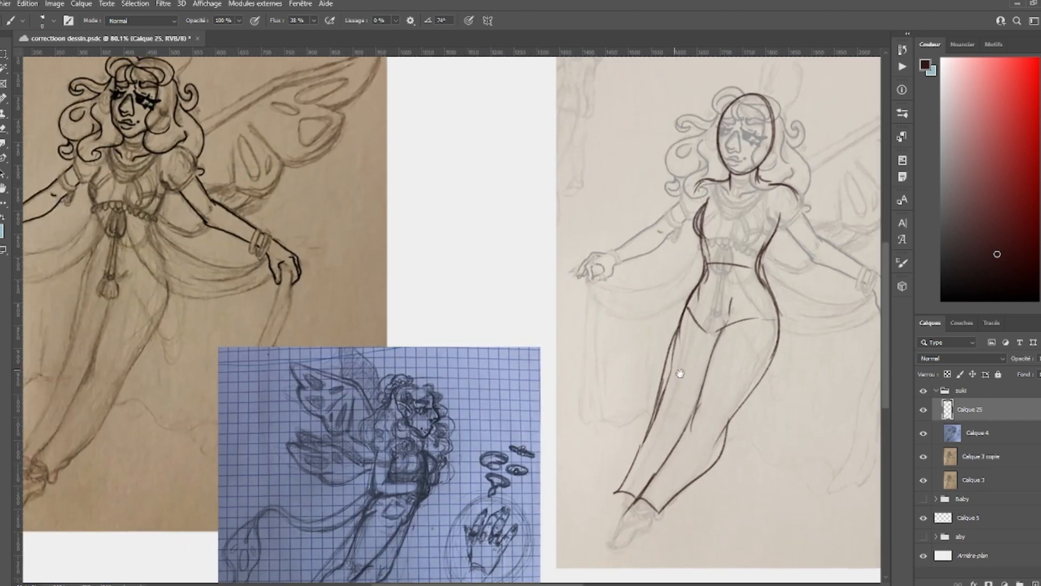
left_click_drag(678, 372, 575, 328)
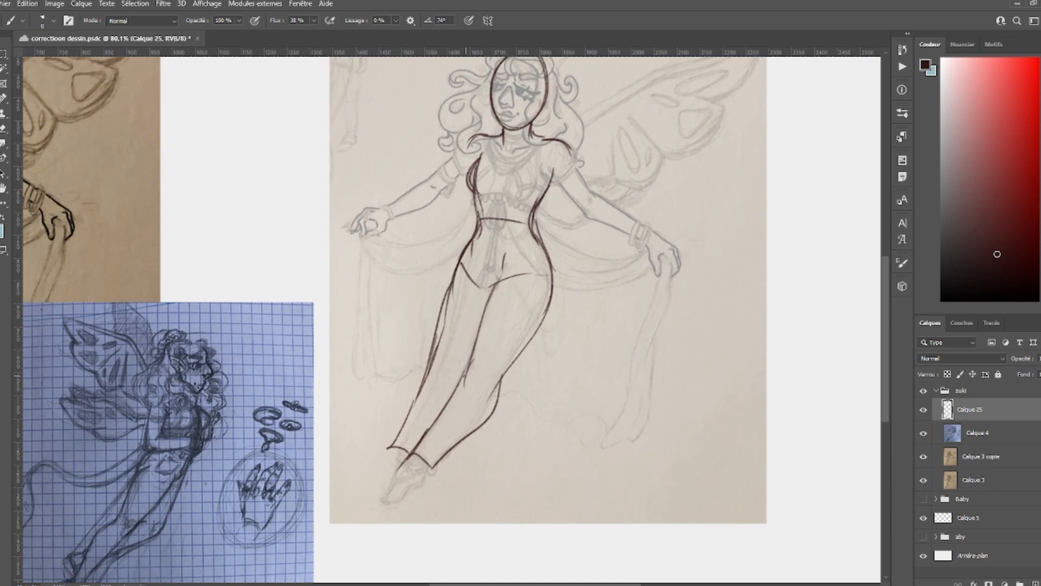
mouse_move(482, 352)
left_mouse_down()
mouse_move(465, 381)
mouse_move(477, 362)
mouse_move(441, 350)
left_mouse_up()
key("ctrl+z")
key("ctrl+shift+z")
key("ctrl+z")
key("ctrl+z")
- Reinforce the pelvis line, sketch the bust as rounded forms, and add the short sleeve outlines at both shoulders
mouse_move(468, 268)
left_mouse_down()
mouse_move(490, 291)
mouse_move(531, 278)
left_mouse_up()
left_click_drag(517, 165, 522, 165)
left_click_drag(467, 185, 492, 187)
key("e")
mouse_move(478, 173)
left_mouse_down()
mouse_move(476, 191)
mouse_move(490, 190)
left_mouse_up()
key("b")
left_click_drag(473, 136, 453, 168)
left_click_drag(537, 163, 551, 178)
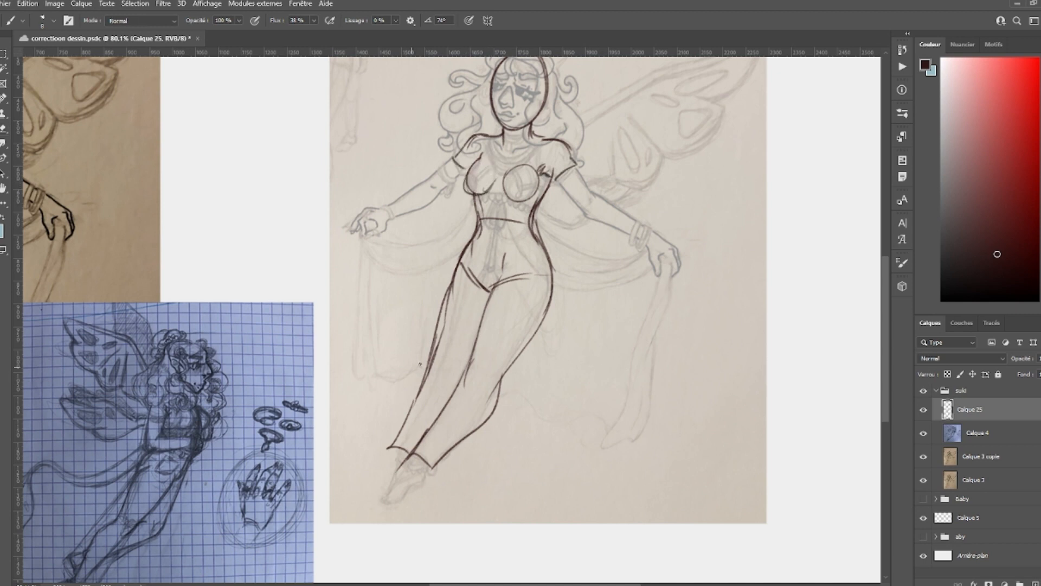
- Sketch the pointed feet, torso centre line and waistline, and mark the knees with circles and the thighs with contour curves
mouse_move(407, 459)
left_mouse_down()
mouse_move(380, 505)
mouse_move(400, 503)
left_mouse_up()
left_click_drag(489, 190, 450, 295)
mouse_move(467, 233)
left_mouse_down()
mouse_move(450, 388)
mouse_move(497, 232)
left_mouse_up()
mouse_move(439, 327)
left_mouse_down()
mouse_move(486, 326)
mouse_move(426, 386)
mouse_move(502, 379)
left_mouse_up()
left_click_drag(446, 434, 485, 442)
left_click_drag(409, 440, 442, 456)
left_click_drag(482, 386, 500, 288)
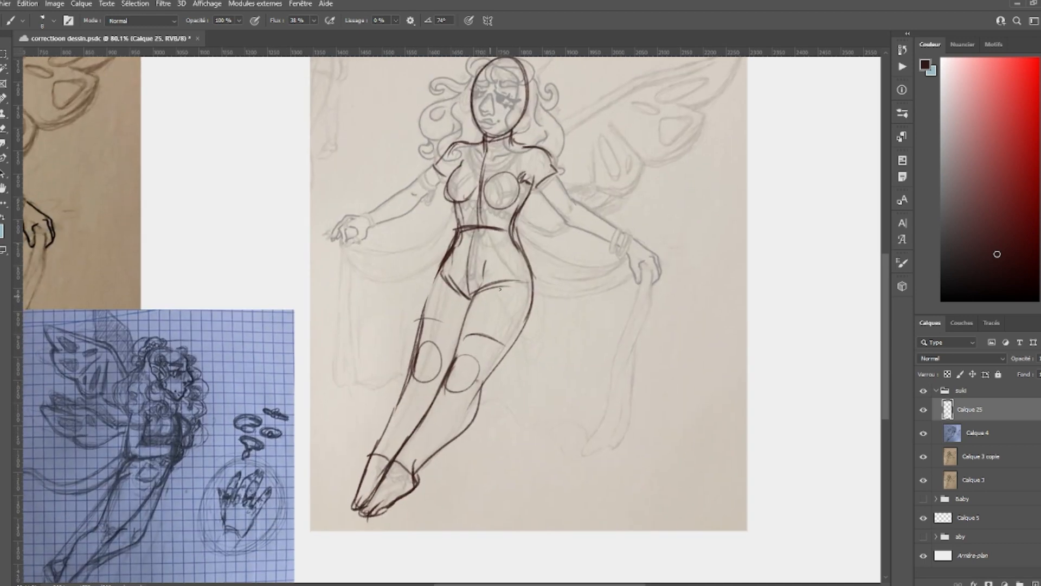
- Sketch the arm on the wing side lowered closer to the body, with its hand holding a long flowing veil
left_click_drag(548, 182, 581, 207)
mouse_move(528, 181)
left_mouse_down()
mouse_move(576, 225)
mouse_move(589, 276)
mouse_move(597, 251)
left_mouse_up()
left_click_drag(564, 219, 586, 255)
mouse_move(602, 255)
left_mouse_down()
mouse_move(587, 207)
mouse_move(597, 253)
left_mouse_up()
left_click_drag(586, 250, 584, 269)
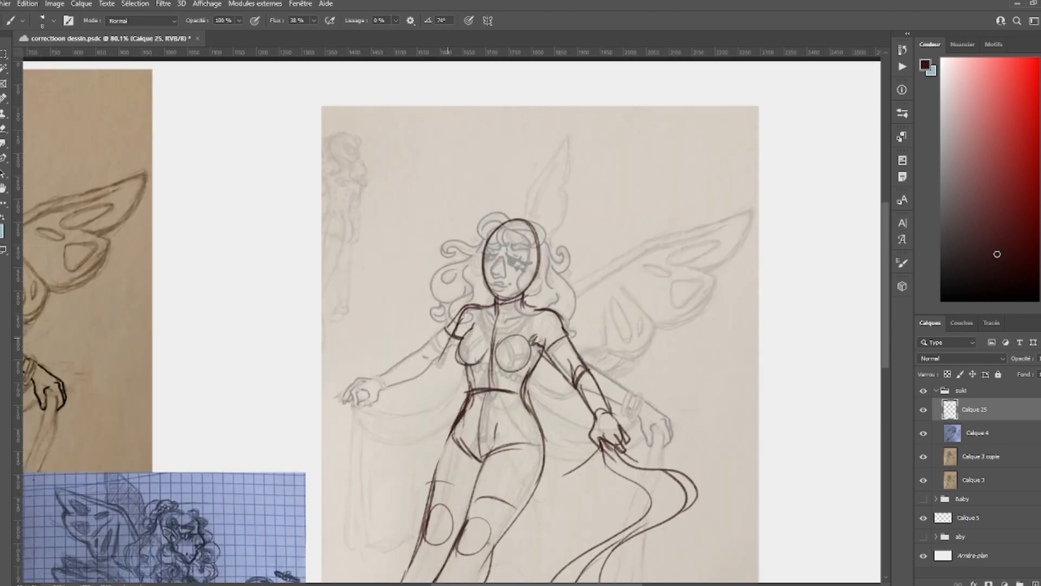
- Sketch the opposite arm bent outward, with a curled hand at its end
left_click_drag(450, 337, 433, 364)
mouse_move(430, 363)
left_mouse_down()
mouse_move(454, 378)
mouse_move(433, 367)
mouse_move(379, 387)
left_mouse_up()
mouse_move(445, 386)
left_mouse_down()
mouse_move(392, 400)
mouse_move(360, 429)
left_mouse_up()
mouse_move(384, 401)
left_mouse_down()
mouse_move(356, 413)
mouse_move(360, 430)
mouse_move(384, 412)
left_mouse_up()
- Erase the oval head guide and sketch the fairy's facial features and wavy hair in its place
left_click_drag(536, 294, 588, 294)
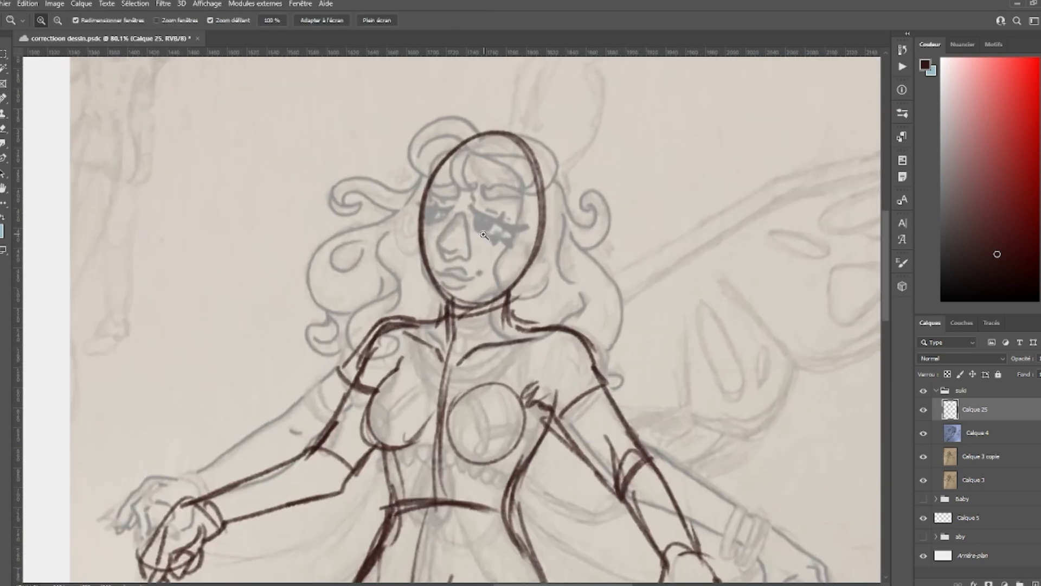
key("e")
mouse_move(434, 207)
left_mouse_down()
mouse_move(428, 285)
mouse_move(477, 314)
left_mouse_up()
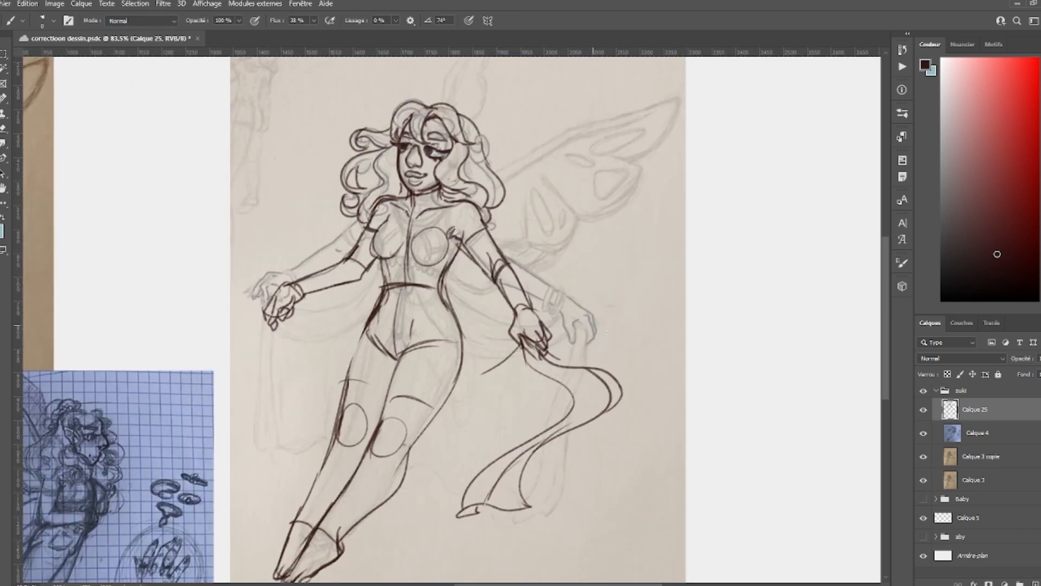
- Sketch a long tail curving down behind the legs to a spotted tip, and save the document
left_click_drag(613, 400, 655, 402)
left_click_drag(613, 414, 716, 396)
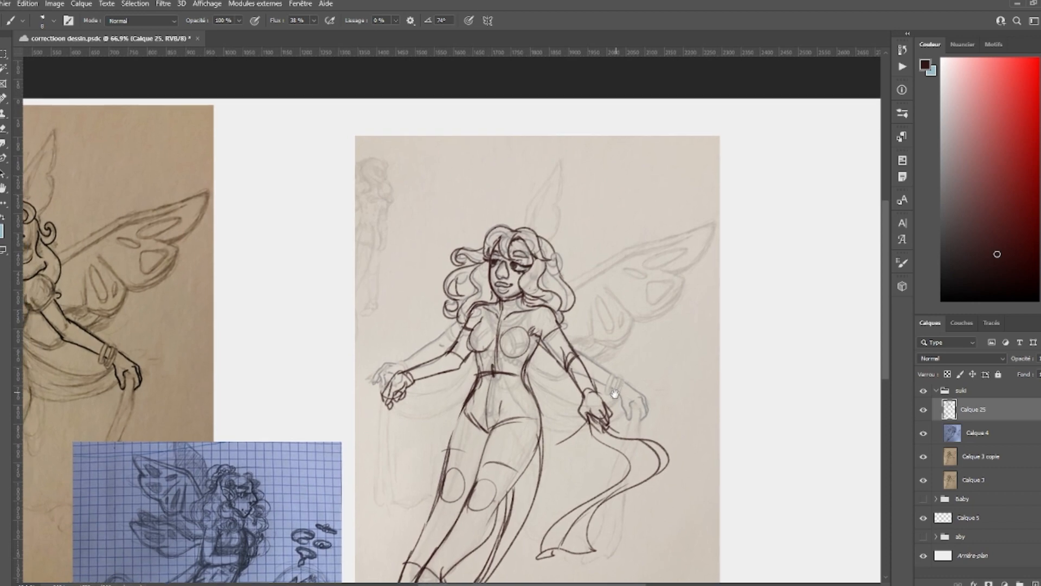
key("ctrl+s")
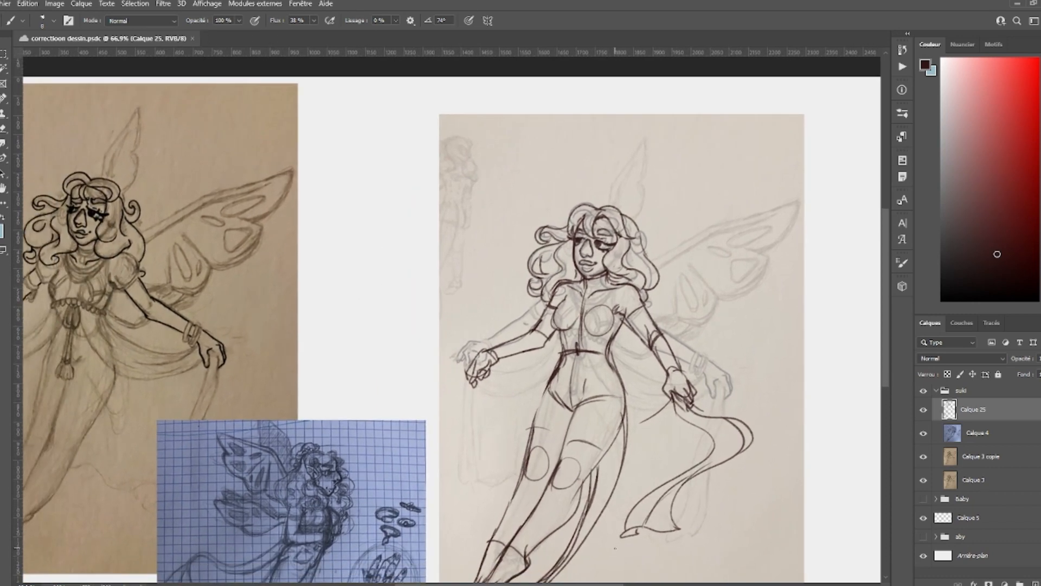
left_click_drag(523, 546, 495, 473)
left_click_drag(678, 405, 613, 427)
left_click_drag(296, 428, 270, 415)
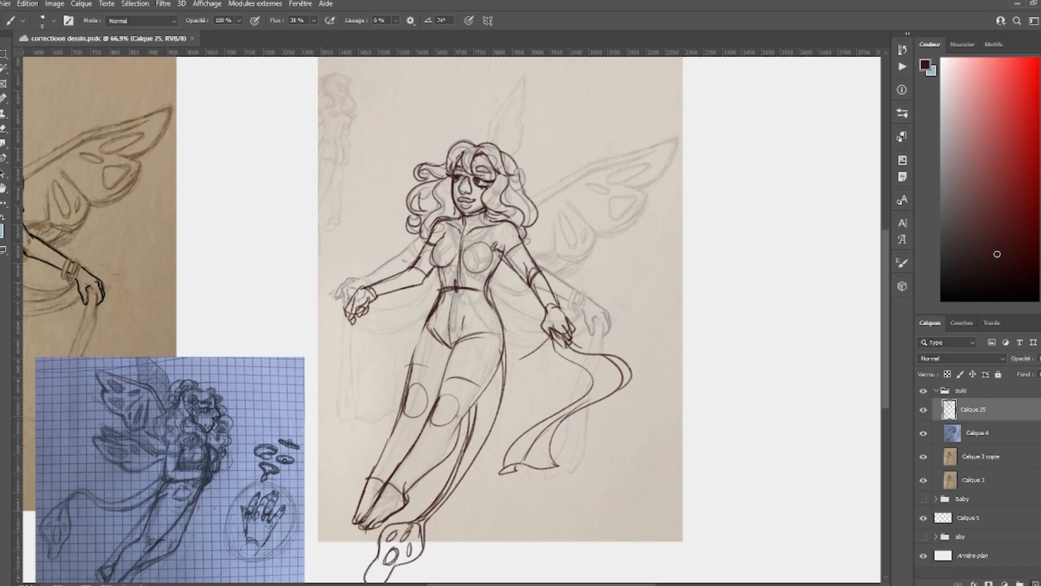
- Add a new layer, mark the chest axes and wing attachment points in bright red, and circle the wings on the blue reference
left_click(1008, 583)
left_click(1027, 108)
mouse_move(442, 254)
left_mouse_down()
mouse_move(500, 251)
mouse_move(466, 285)
left_mouse_up()
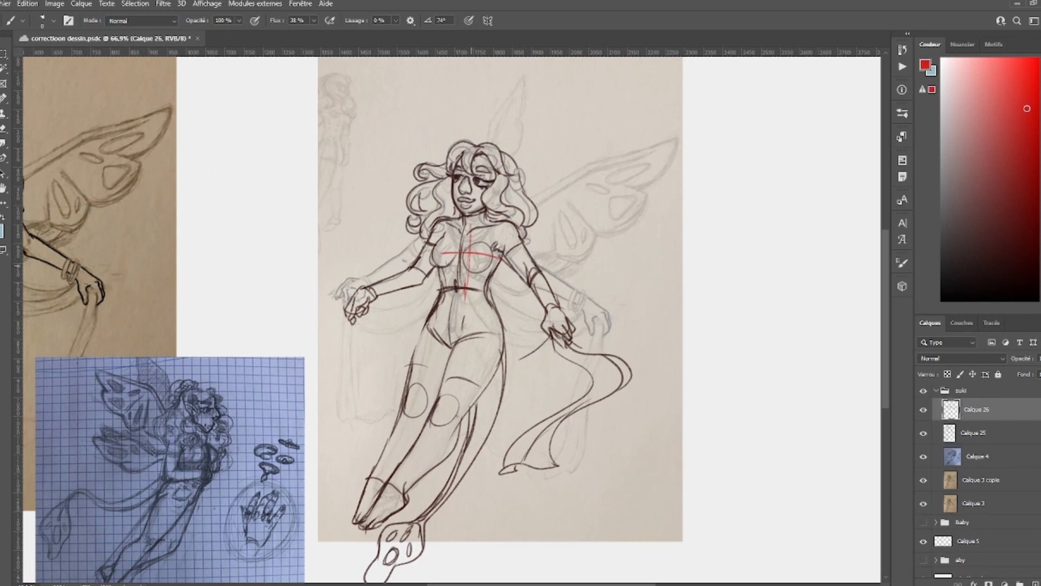
mouse_move(470, 244)
left_mouse_down()
mouse_move(468, 265)
mouse_move(459, 242)
mouse_move(480, 255)
mouse_move(488, 241)
left_mouse_up()
mouse_move(183, 438)
left_mouse_down()
mouse_move(119, 464)
mouse_move(174, 348)
left_mouse_up()
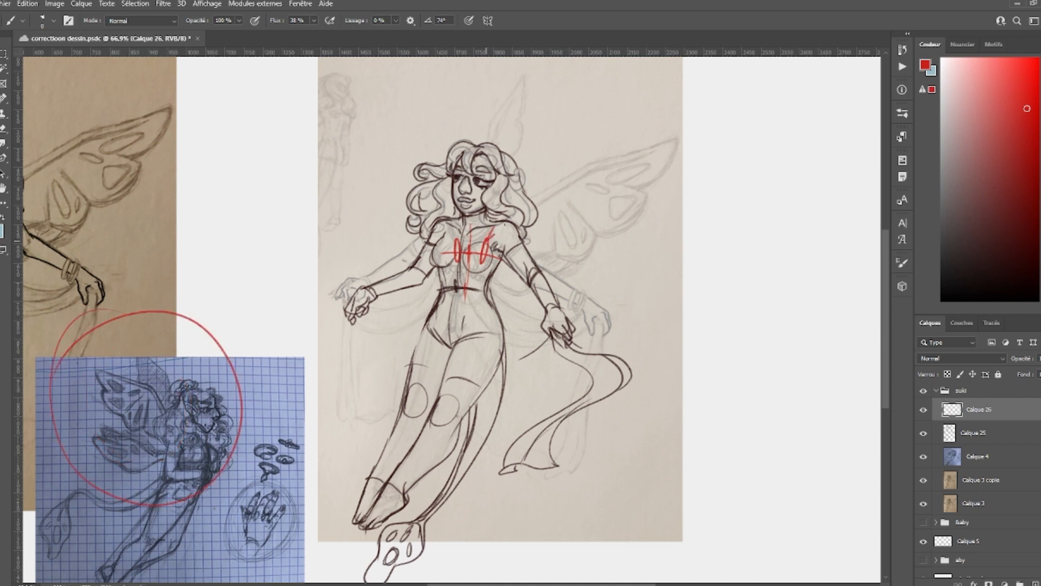
- Sketch the large open upper wing in red from its attachment point, with a scalloped lower edge and inner oval cells
left_click_drag(504, 225, 524, 200)
mouse_move(503, 219)
left_mouse_down()
mouse_move(540, 174)
mouse_move(616, 144)
left_mouse_up()
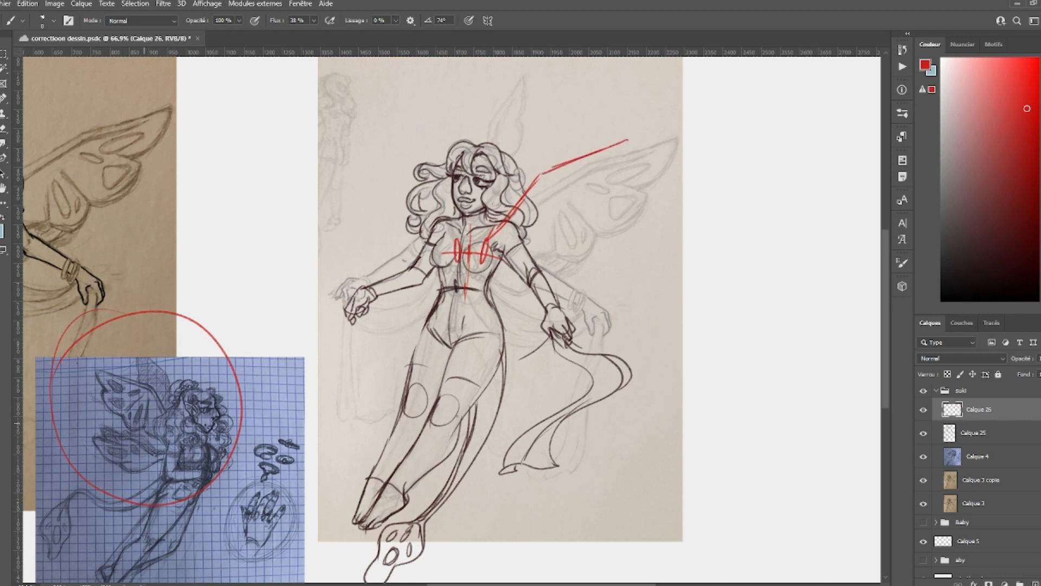
left_click_drag(162, 437, 174, 466)
left_click_drag(491, 239, 629, 140)
left_click_drag(631, 142, 487, 283)
mouse_move(599, 158)
left_mouse_down()
mouse_move(633, 139)
mouse_move(598, 197)
left_mouse_up()
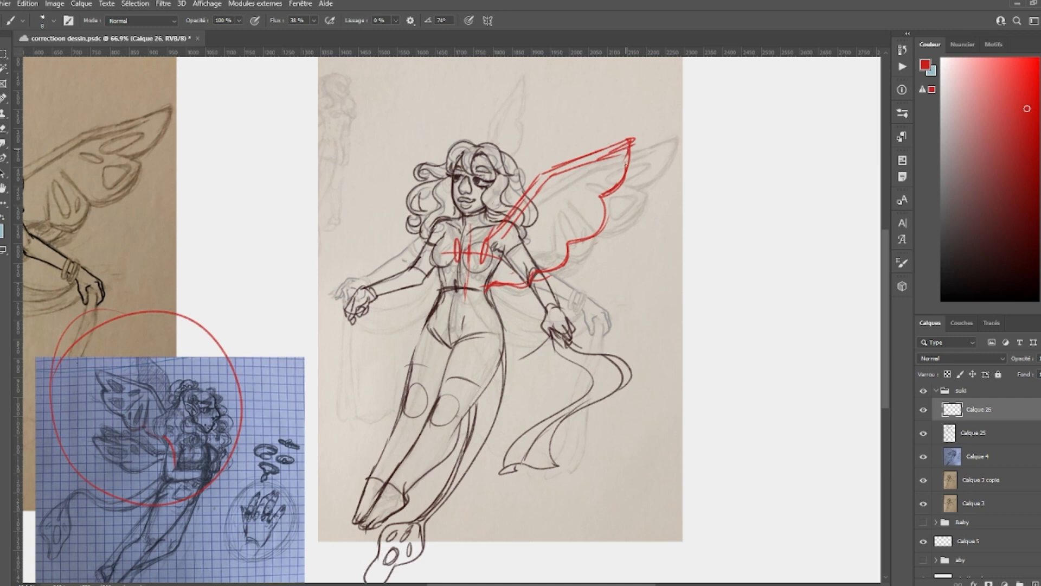
left_click_drag(629, 145, 635, 138)
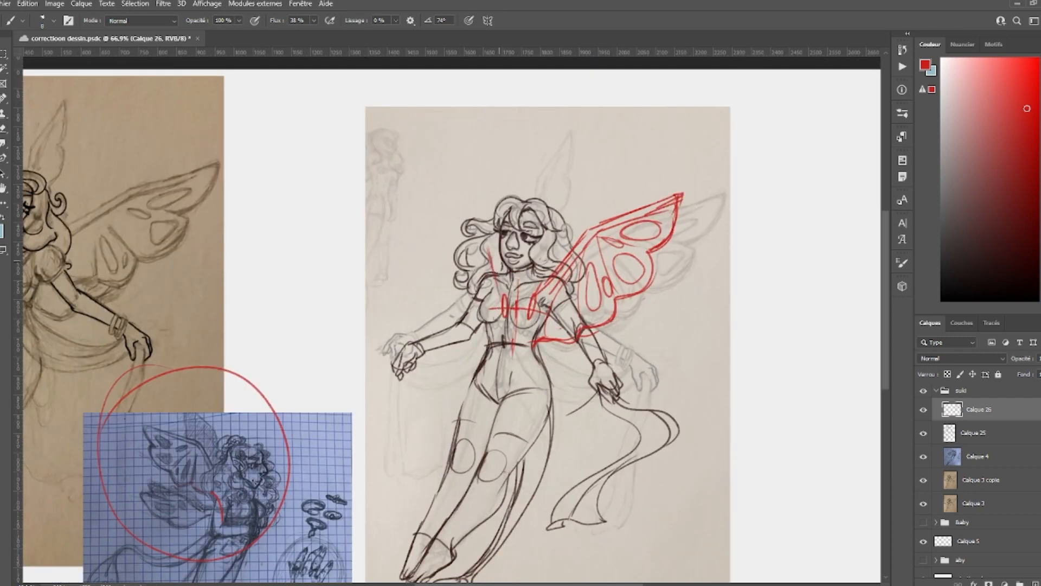
- Sketch the narrow upper wing in red beside the hair and connect the wing bases to the chest marks
left_click_drag(484, 230, 422, 172)
key("ctrl+z")
left_click_drag(482, 219, 477, 178)
left_click_drag(487, 253, 479, 193)
mouse_move(504, 293)
left_mouse_down()
mouse_move(479, 172)
mouse_move(499, 304)
left_mouse_up()
mouse_move(517, 347)
left_mouse_down()
mouse_move(518, 308)
mouse_move(528, 308)
left_mouse_up()
mouse_move(534, 309)
left_mouse_down()
mouse_move(555, 330)
mouse_move(555, 294)
mouse_move(541, 300)
left_mouse_up()
key("e")
key("b")
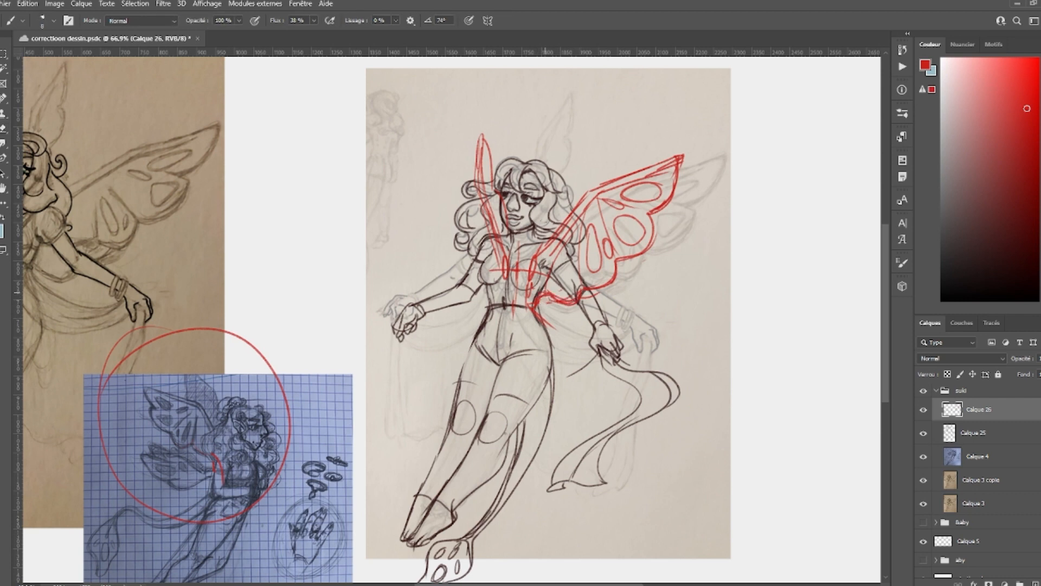
- Outline the lower wing on the blue reference and sketch the fairy's two lower wings in red beside the hips
left_click_drag(538, 300, 532, 307)
mouse_move(543, 313)
left_mouse_down()
mouse_move(577, 327)
mouse_move(581, 341)
left_mouse_up()
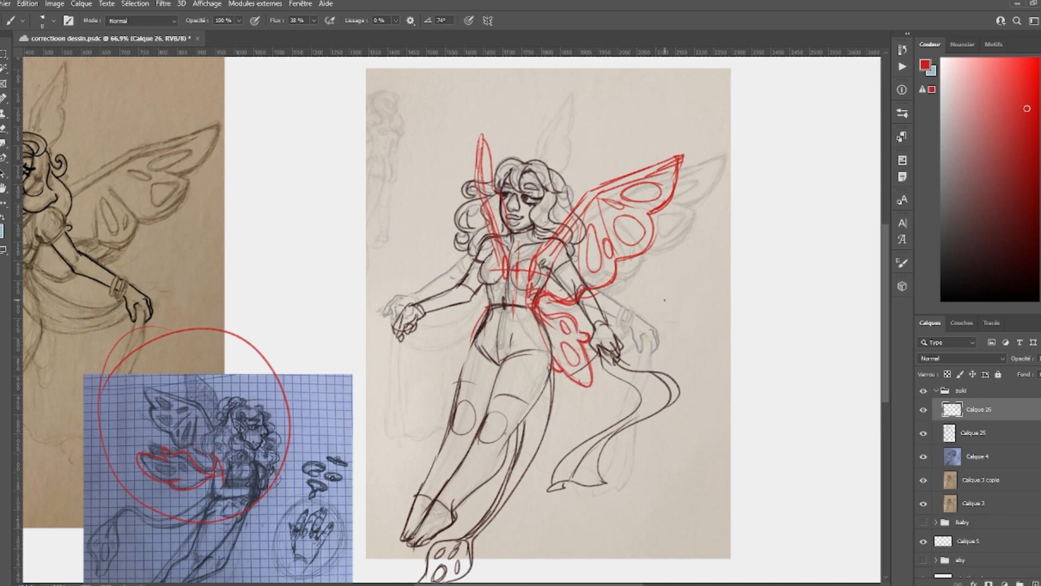
left_click_drag(509, 285, 488, 355)
mouse_move(505, 310)
left_mouse_down()
mouse_move(500, 359)
mouse_move(482, 379)
left_mouse_up()
left_click_drag(494, 336, 600, 296)
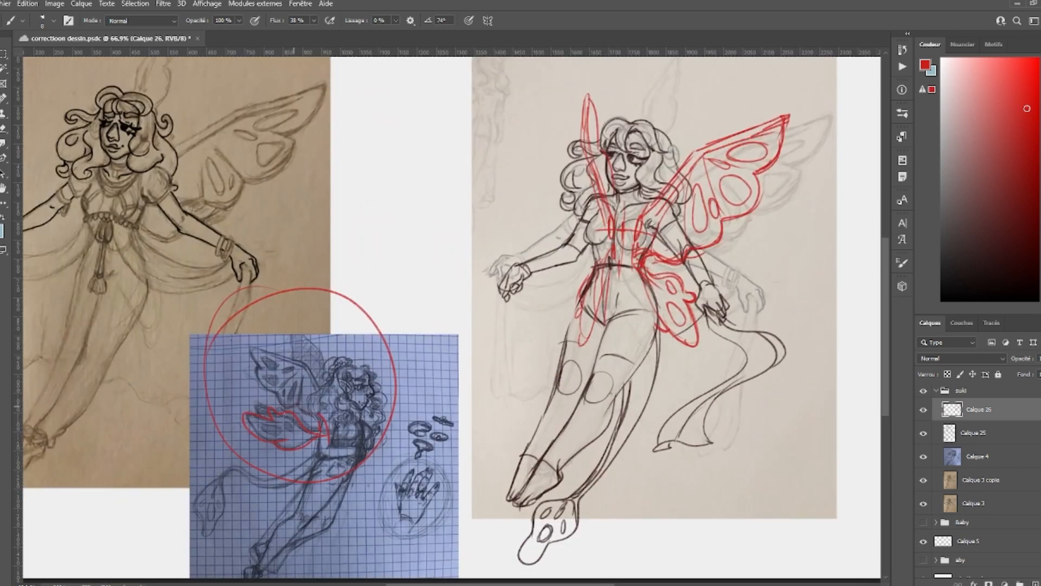
- Check the red wings against the body sketch by toggling the visibility of Calque 25 and Calque 4
left_click_drag(470, 418, 347, 449)
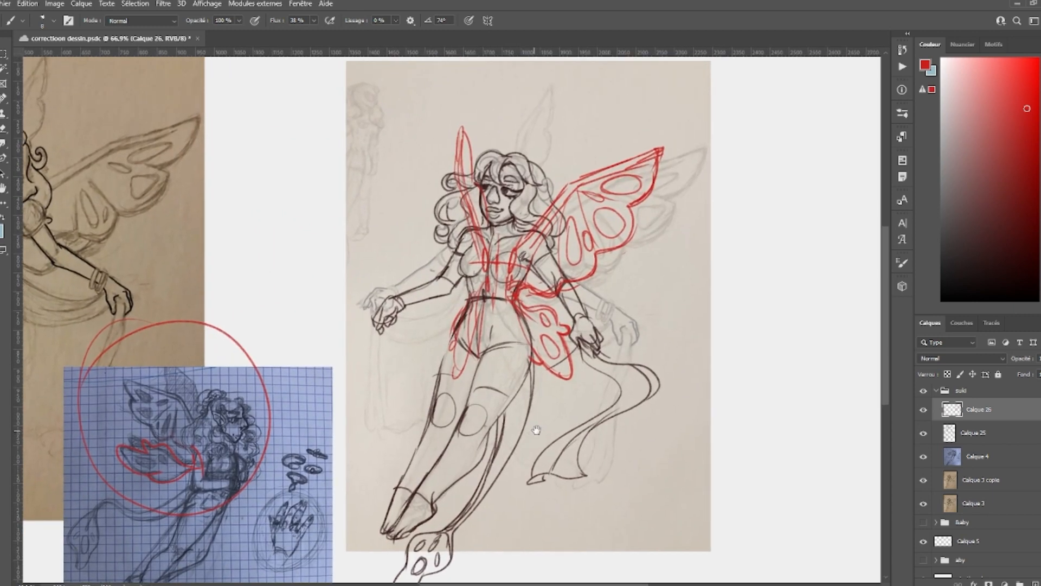
left_click(924, 433)
left_click(924, 433)
mouse_move(924, 410)
left_mouse_down()
mouse_move(923, 456)
mouse_move(924, 419)
left_mouse_up()
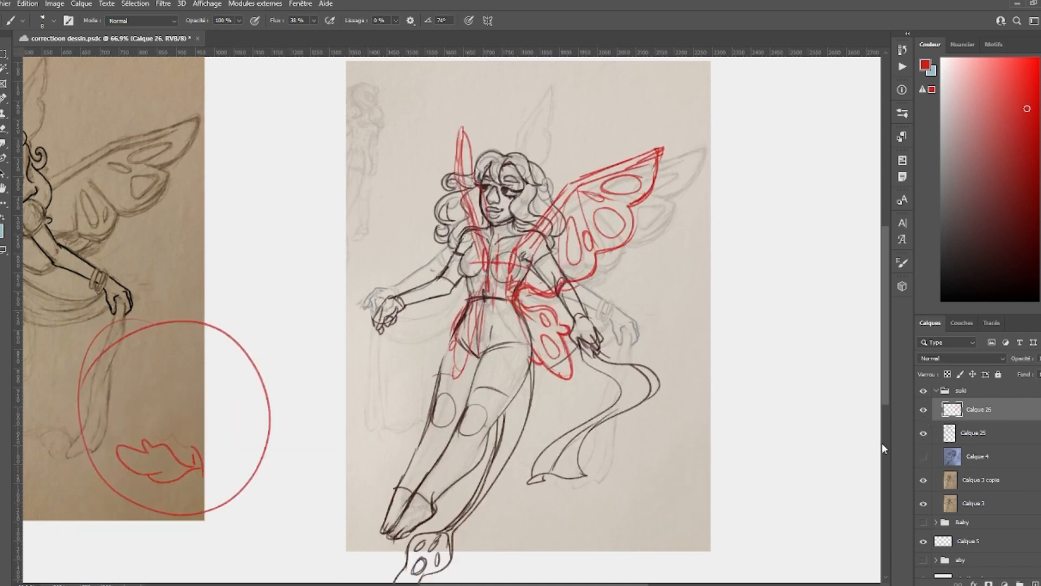
left_click(5, 54)
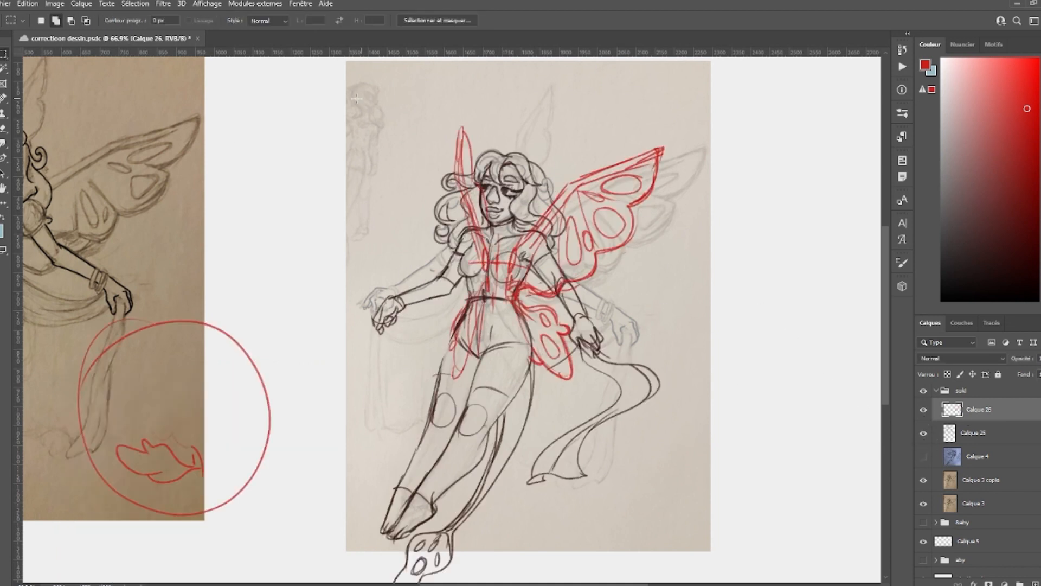
left_click(924, 456)
left_click_drag(251, 490, 291, 438)
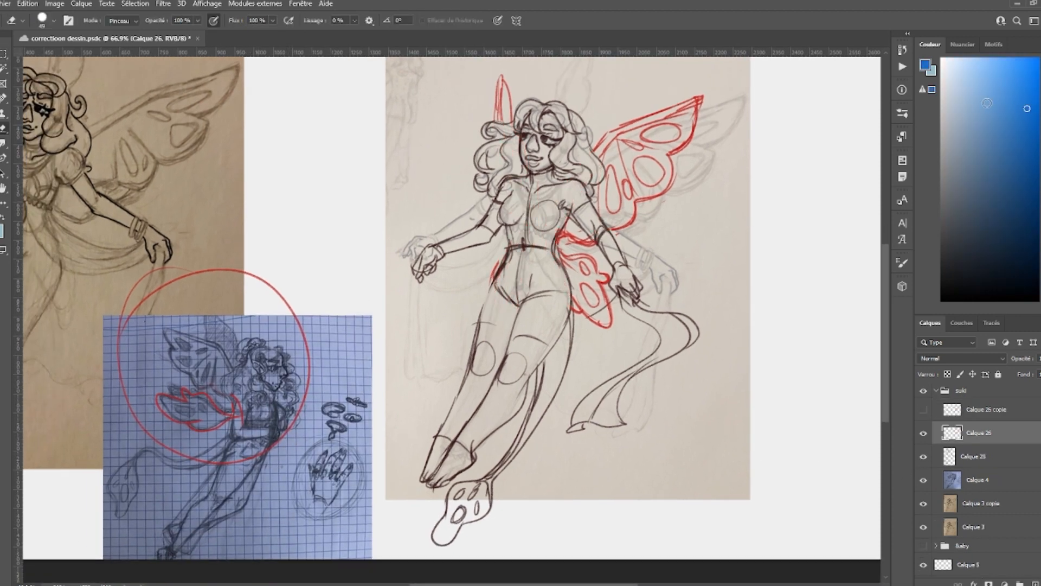
- Add a new layer and ready the brush with a blue colour for sketching the outfit
left_click(1012, 110)
left_click(1034, 583)
key("b")
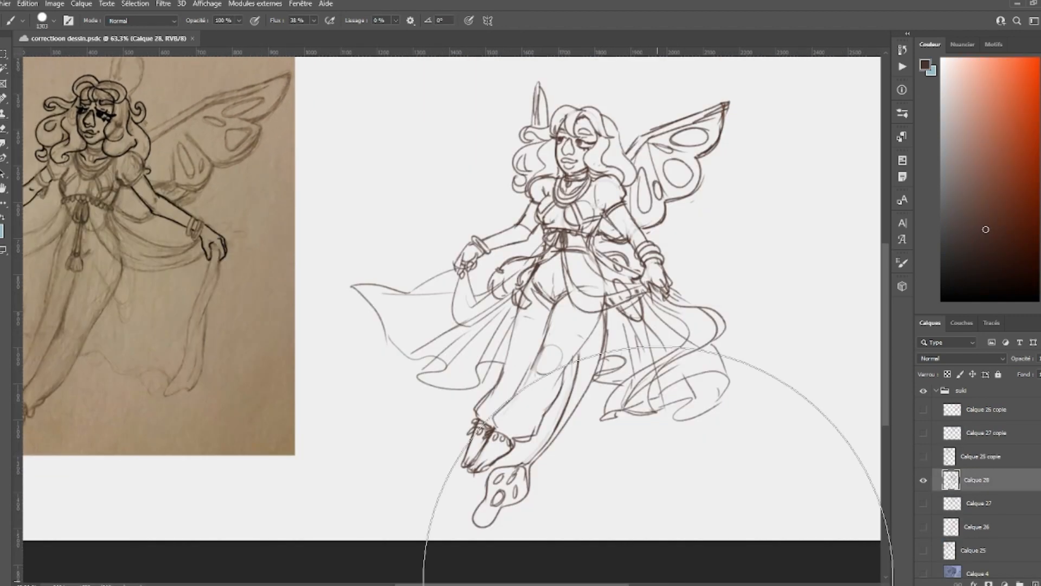
- Show the faded photo layer Calque 3 copie and move the finished fairy sketch into alignment over it
key("v")
mouse_move(561, 247)
left_mouse_down()
mouse_move(571, 217)
mouse_move(513, 275)
mouse_move(523, 278)
left_mouse_up()
left_click_drag(387, 325, 328, 400)
left_click_drag(528, 386, 541, 387)
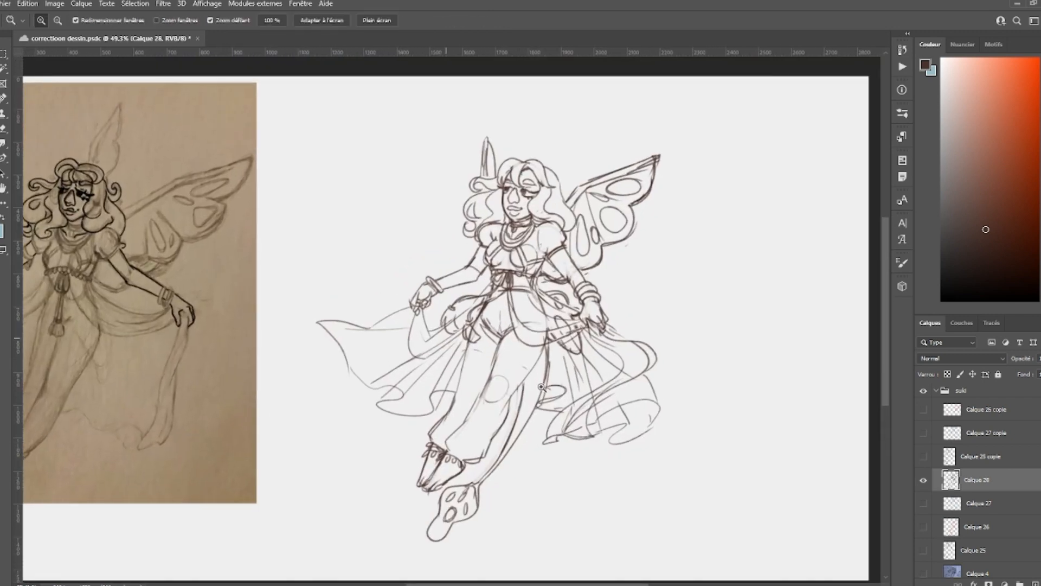
scroll(946, 545, "down", 1)
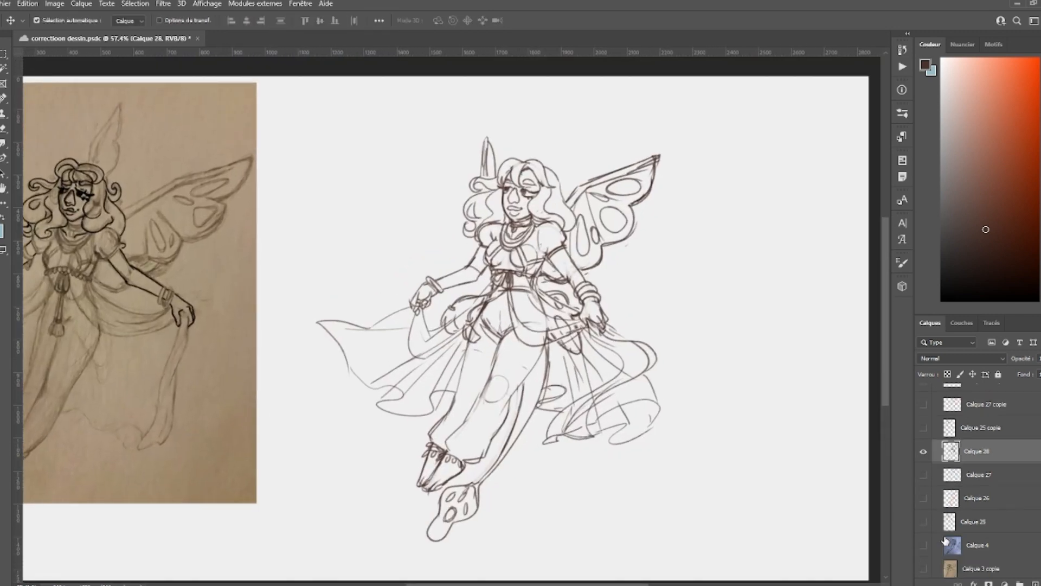
left_click(924, 569)
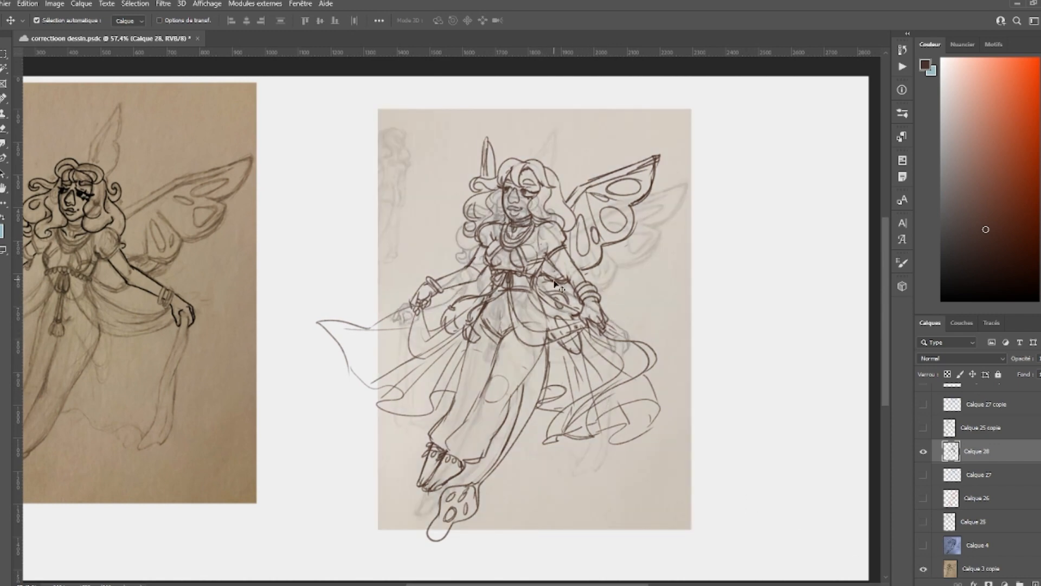
left_click_drag(556, 284, 560, 292)
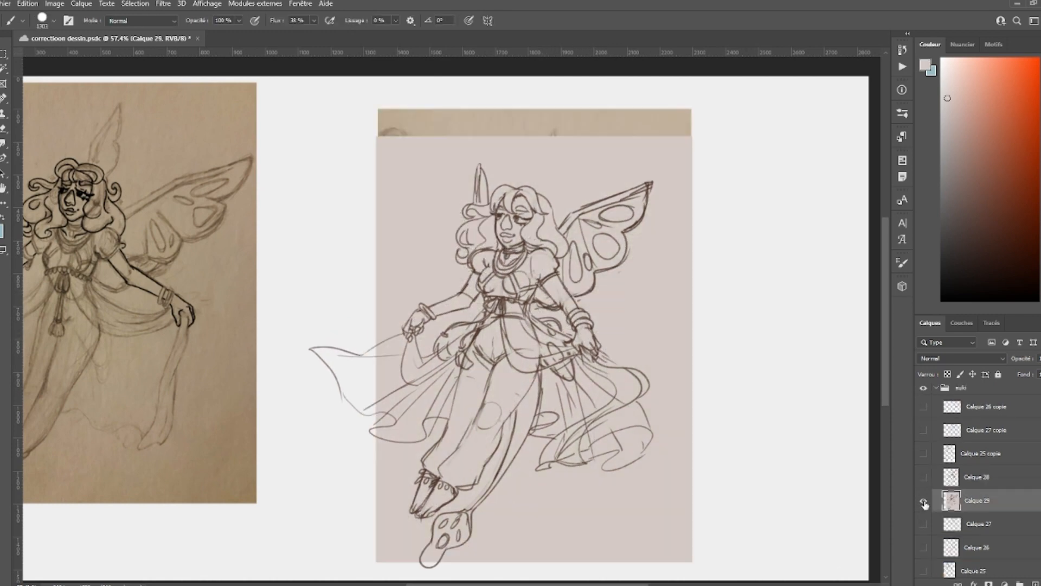
- Compare the corrected fairy sketch with the original drawing by repeatedly toggling Calque 29's visibility
left_click(923, 500)
left_click(924, 500)
left_click(924, 500)
left_click(924, 500)
left_click(923, 500)
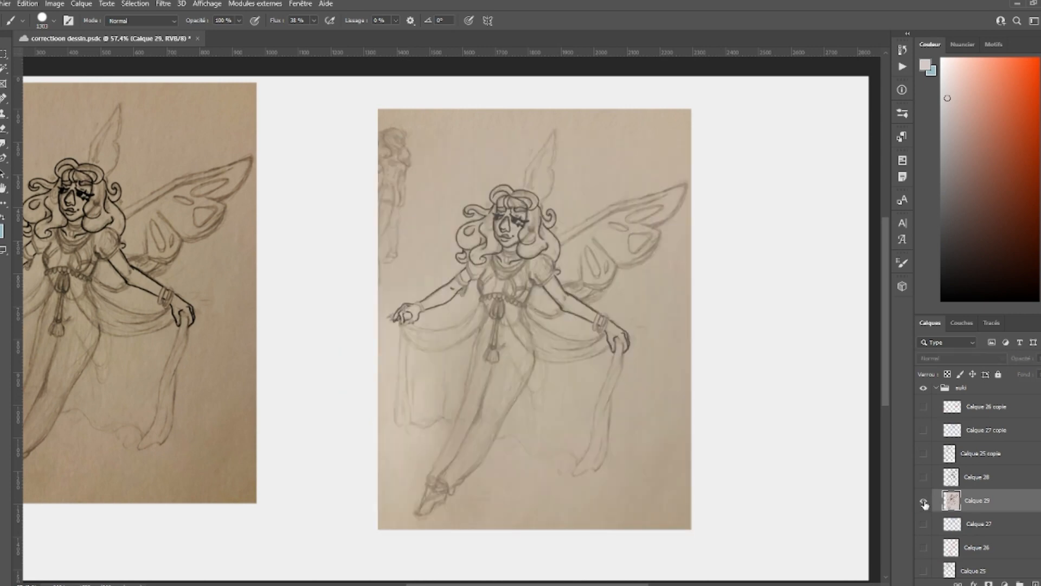
left_click(924, 500)
left_click(924, 500)
left_click(924, 500)
left_click(924, 500)
left_click(924, 500)
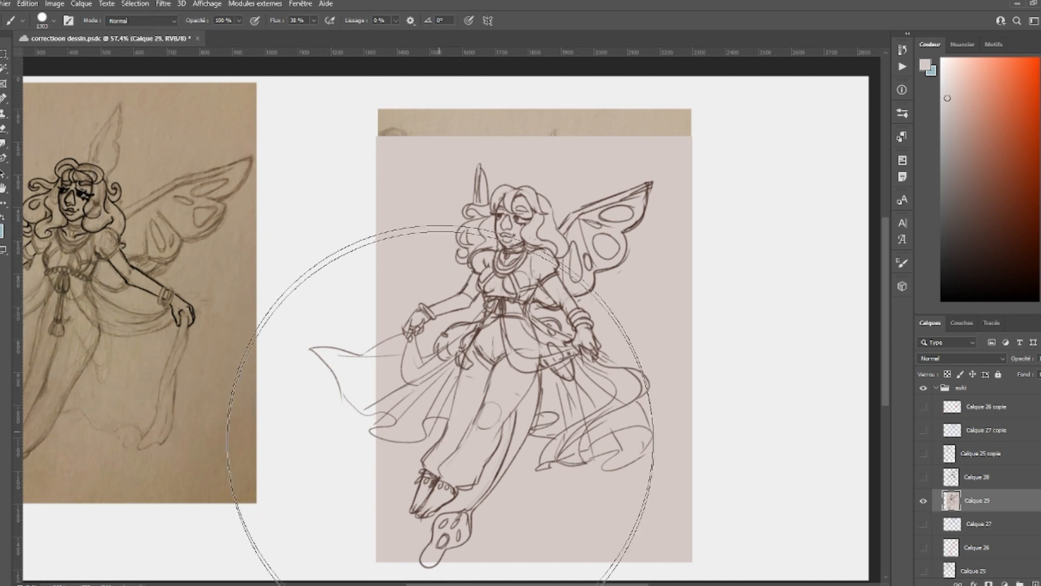
left_click_drag(482, 584, 437, 584)
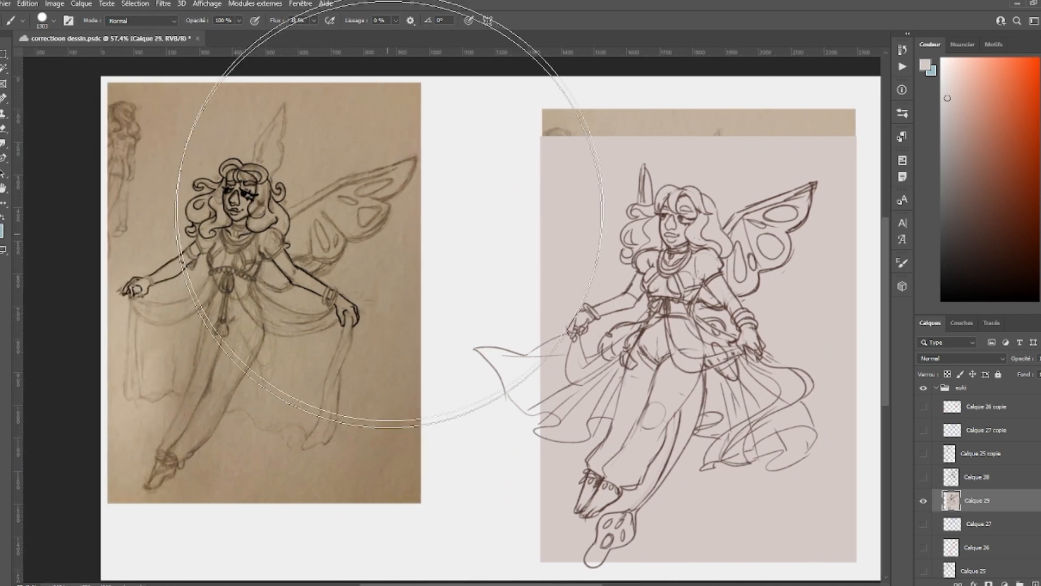